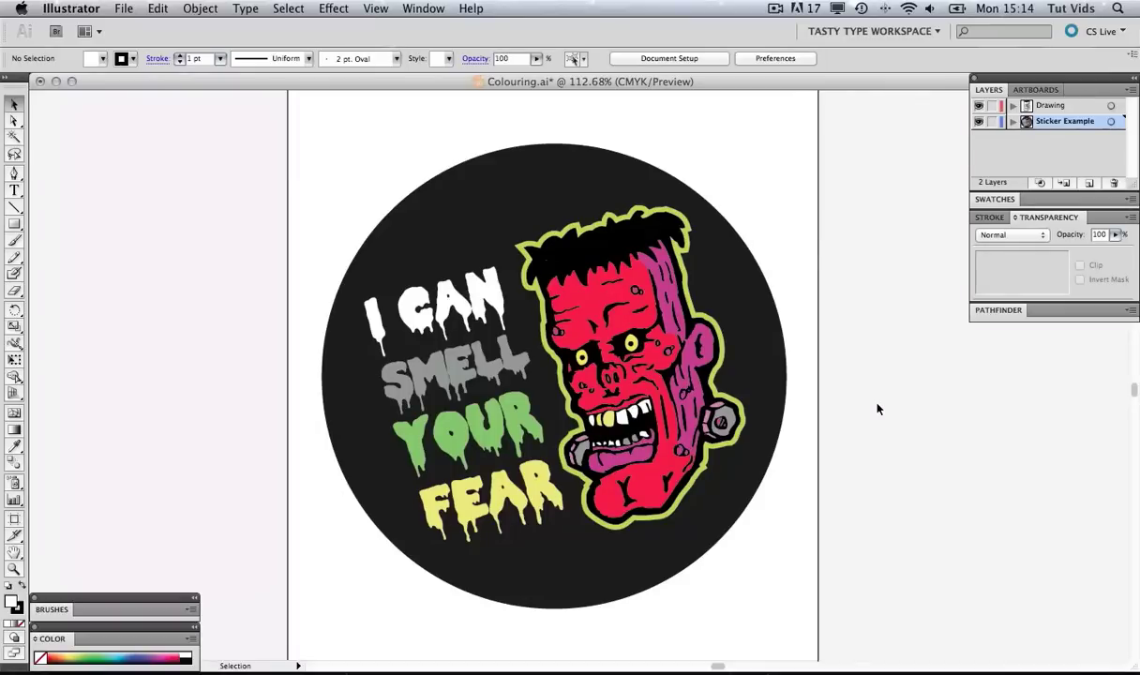
- Compare the line drawing on Artboard 1 with the coloured sticker on Artboard 2, and display the document's swatches and colour groups
click(1035, 89)
double_click(1021, 106)
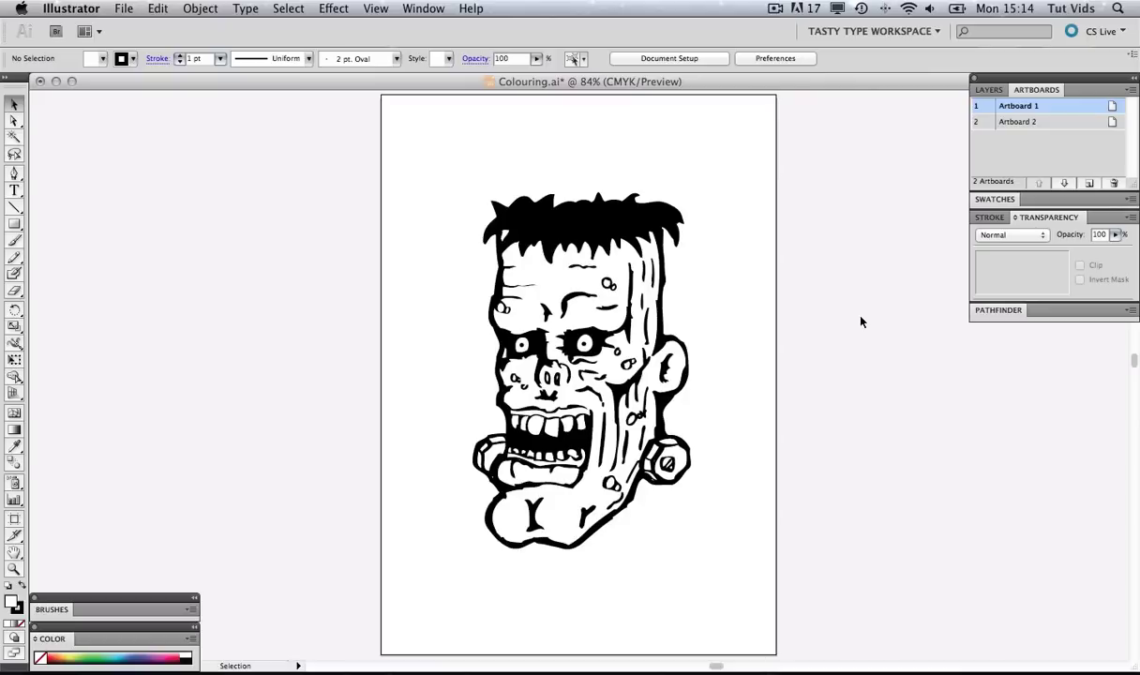
double_click(977, 122)
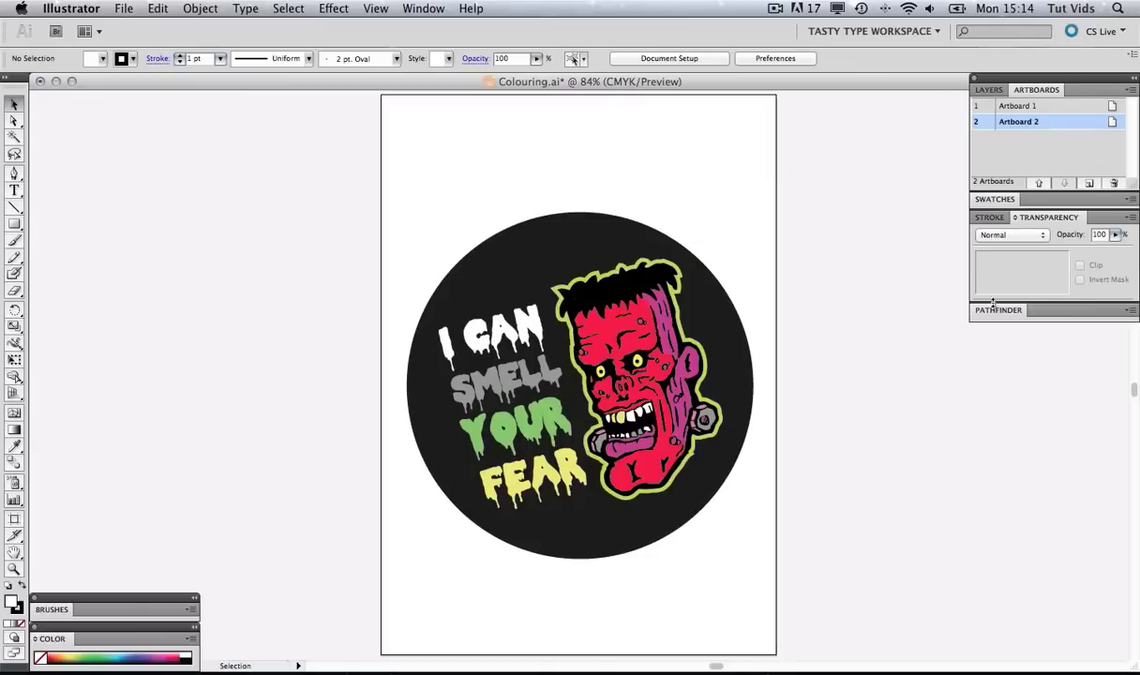
click(992, 199)
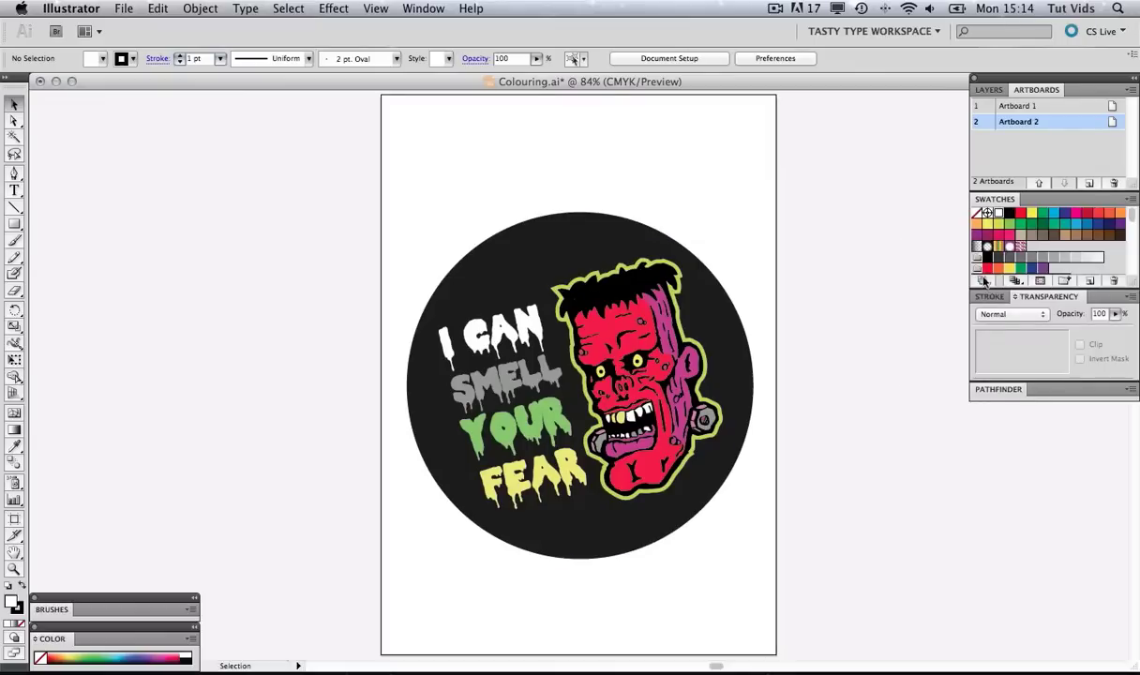
scroll(1129, 218, down, 1)
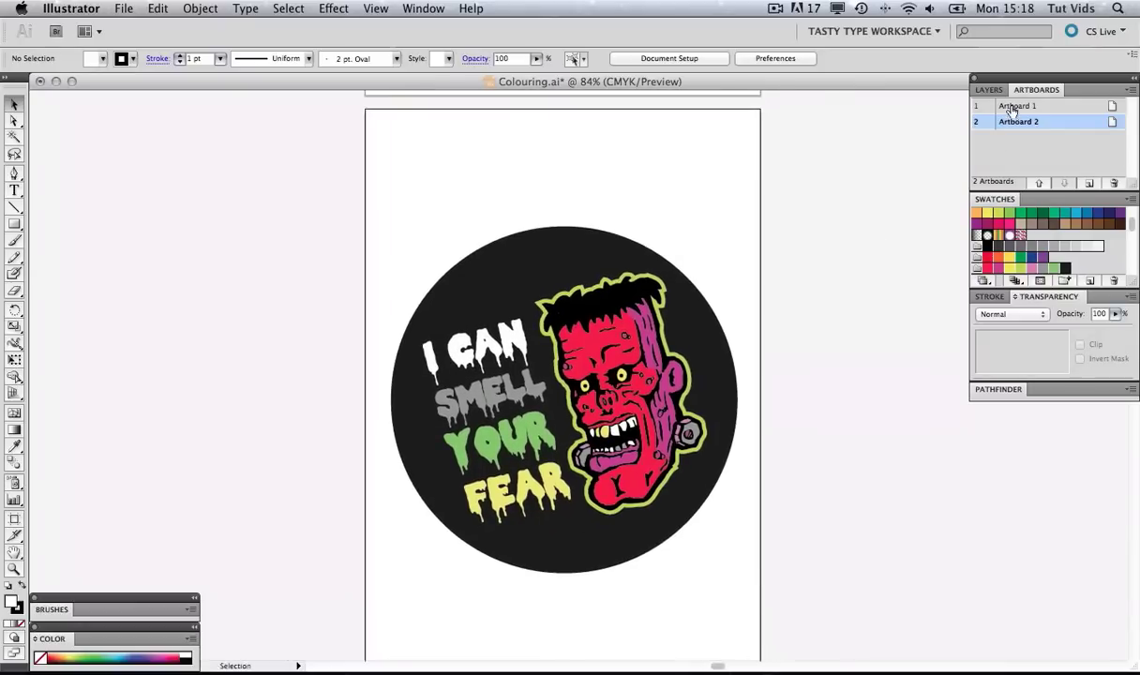
- Examine the black shapes of the monster head on Artboard 1, selecting the main outline, eye and cheek paths
double_click(1011, 107)
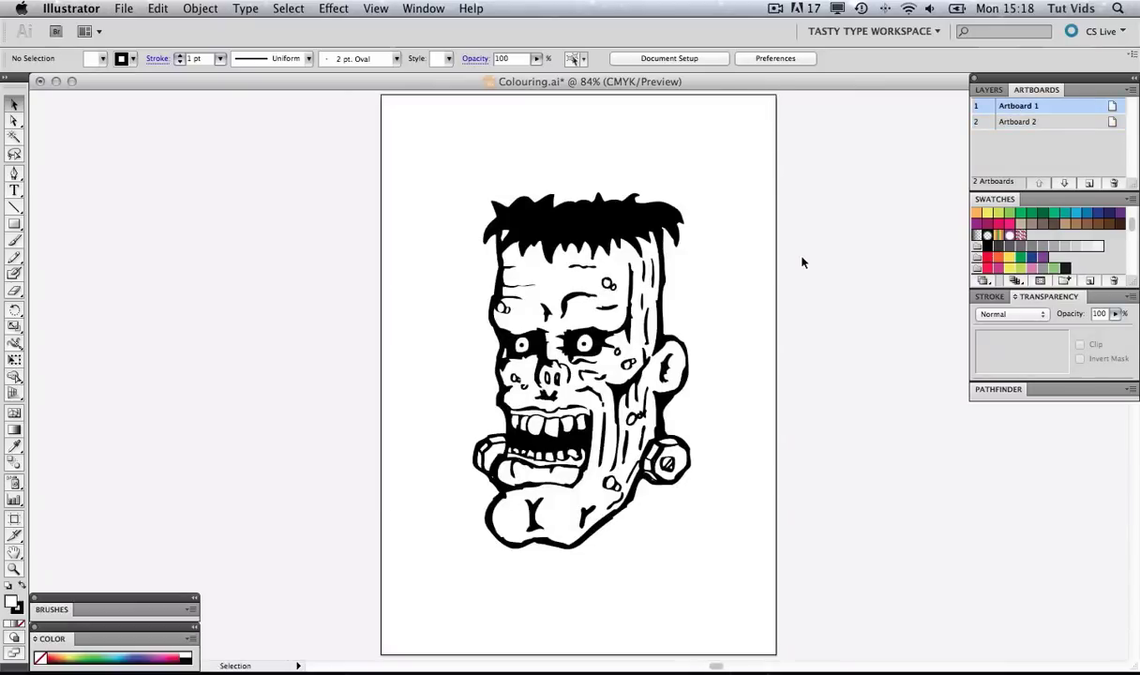
key(z)
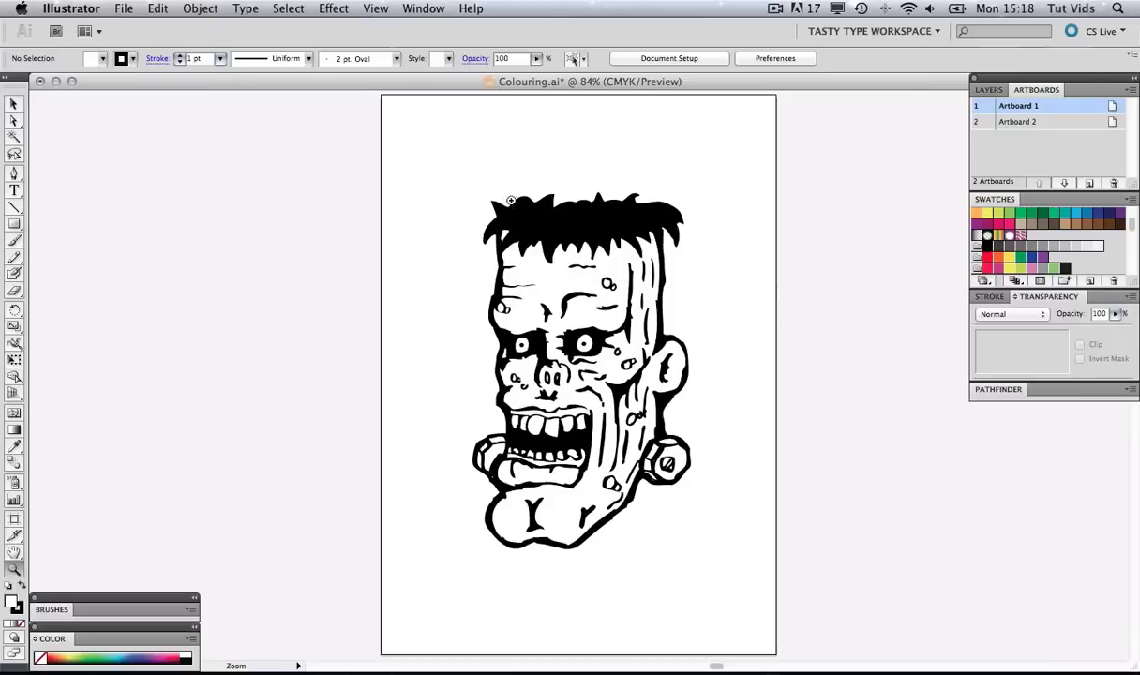
drag(406, 162, 762, 597)
key(v)
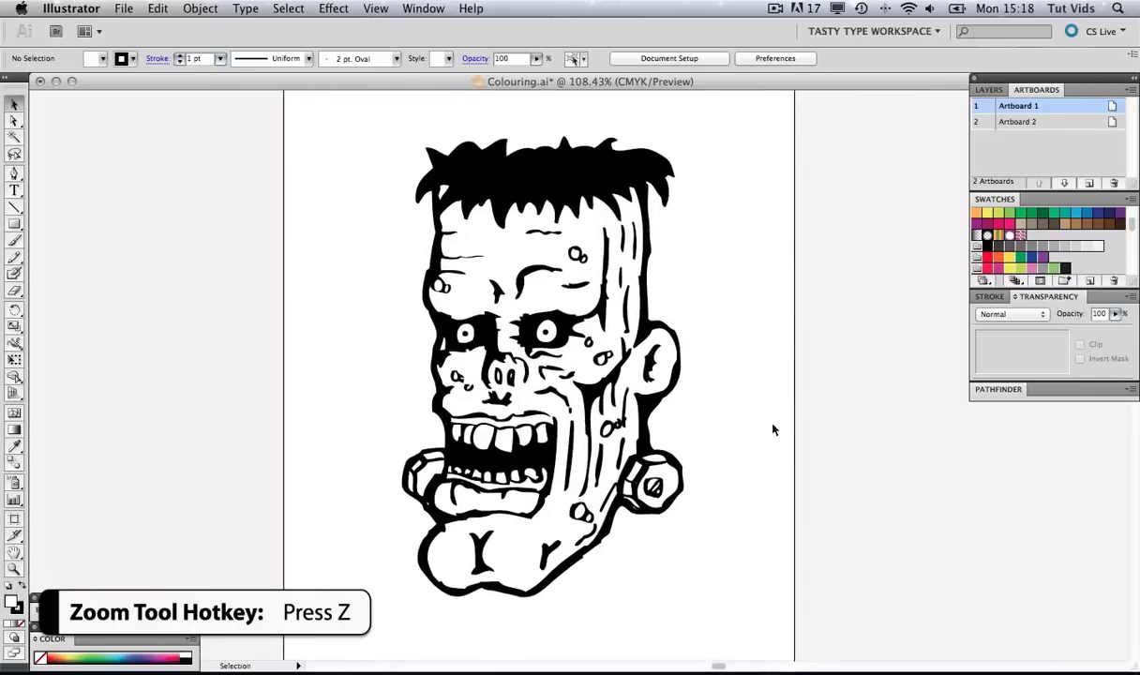
click(554, 253)
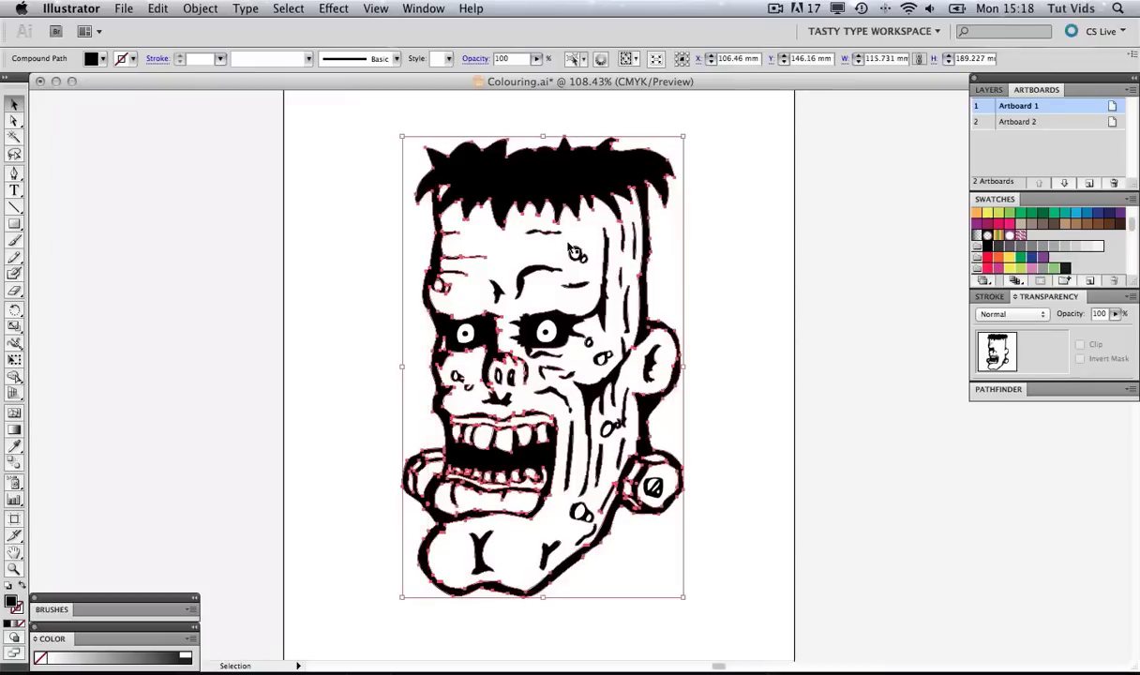
click(545, 319)
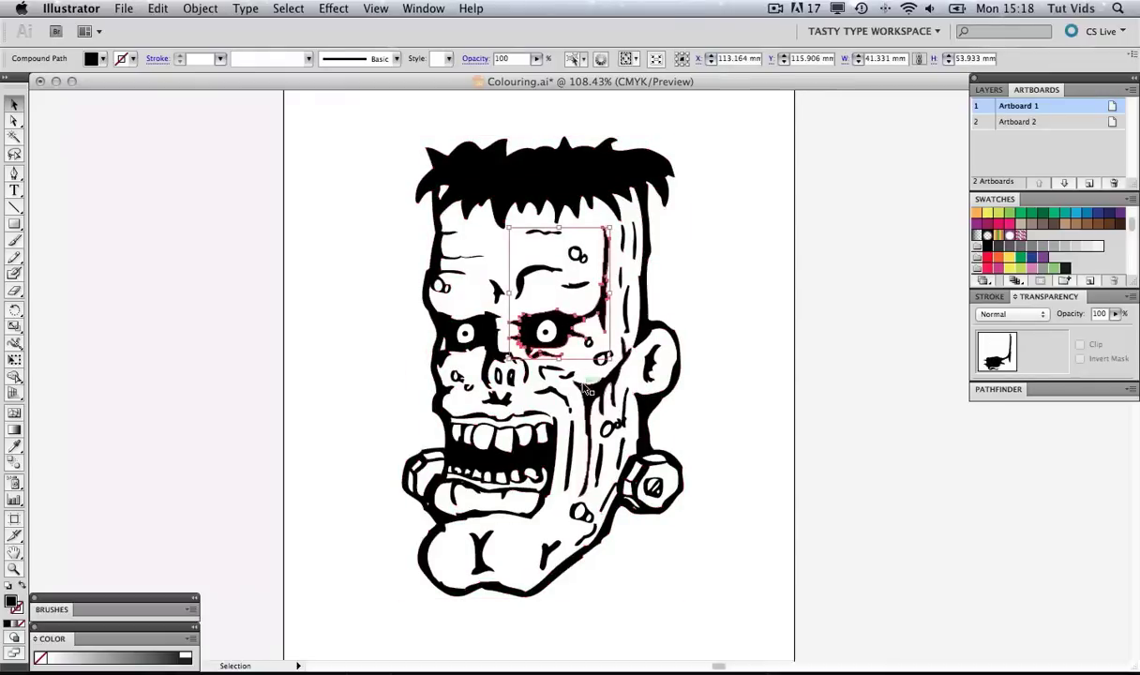
click(571, 366)
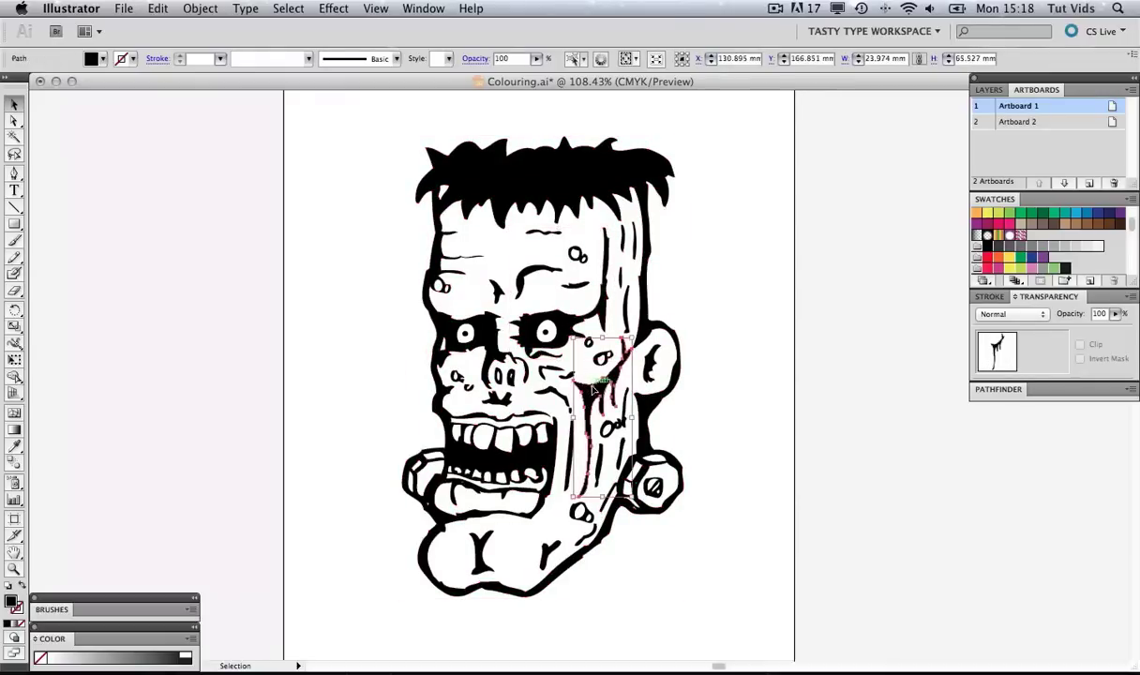
click(476, 437)
click(765, 332)
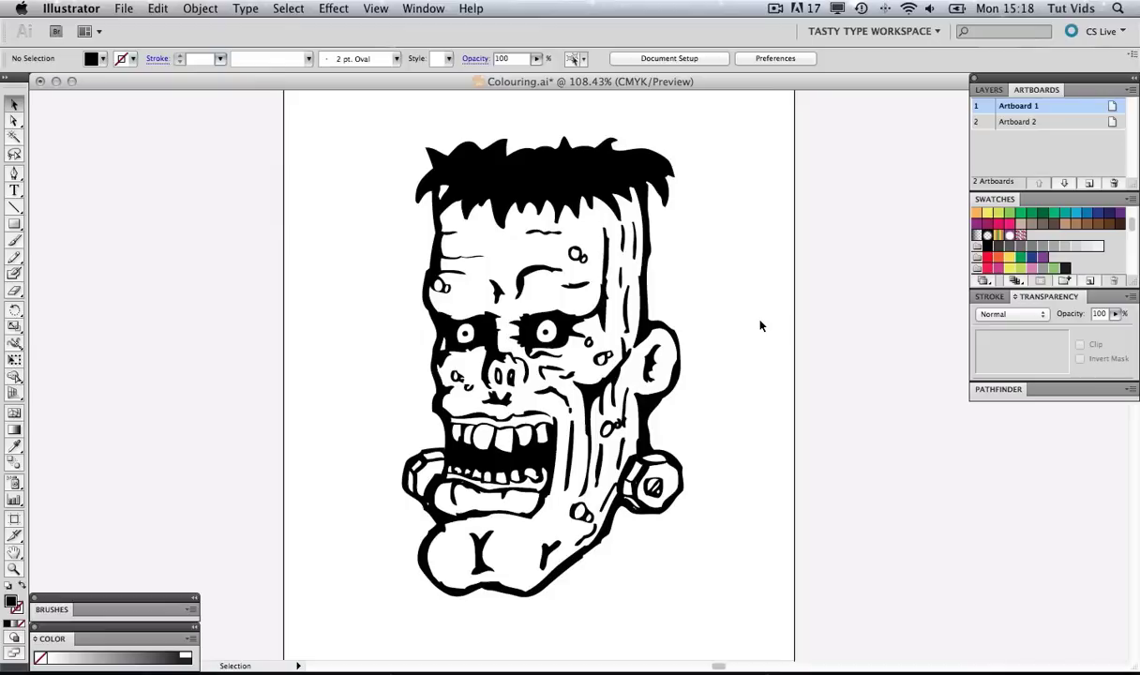
- Examine which white fill shapes make up the monster's skin, warts and neck bolt
click(603, 361)
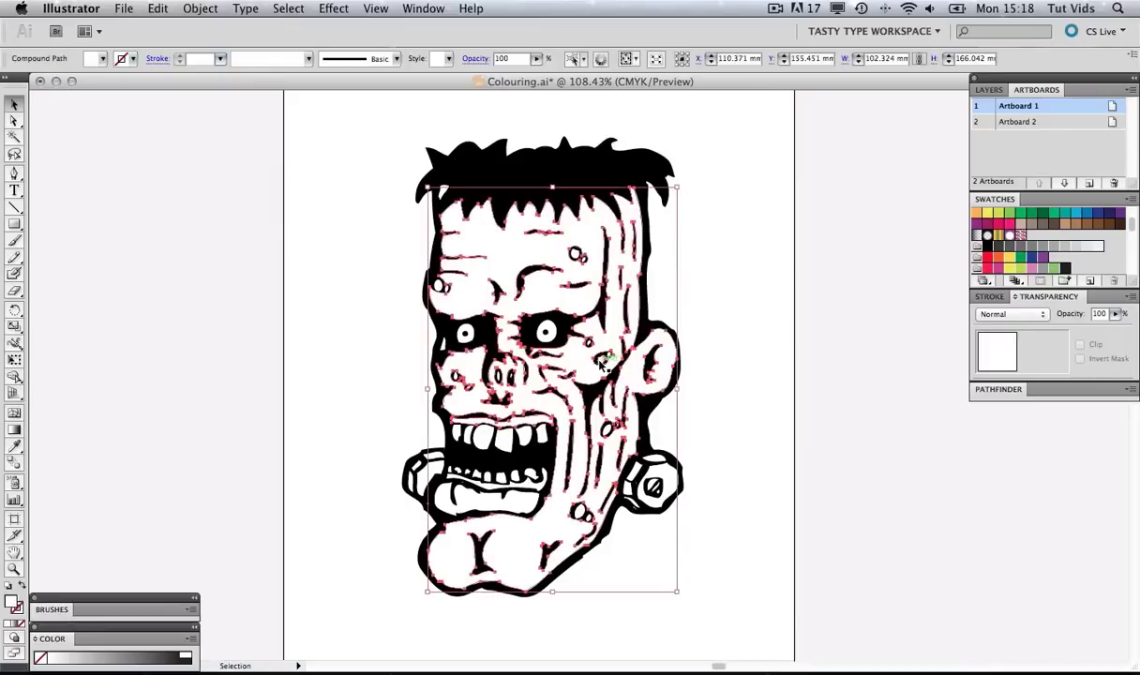
click(601, 363)
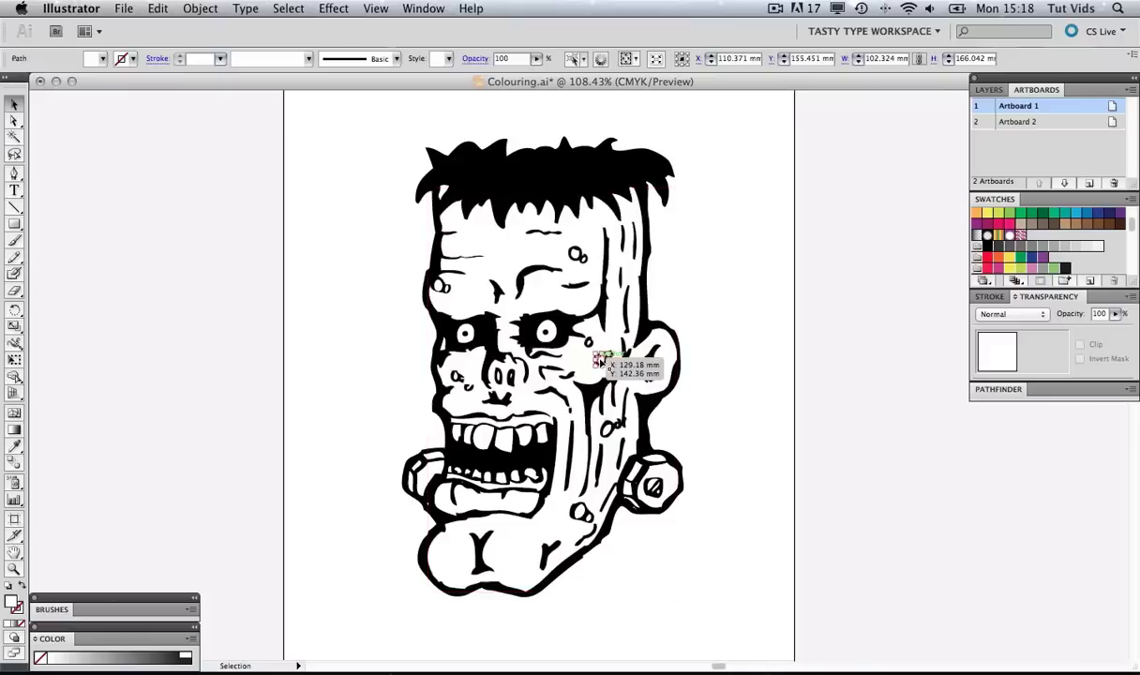
click(574, 253)
click(661, 480)
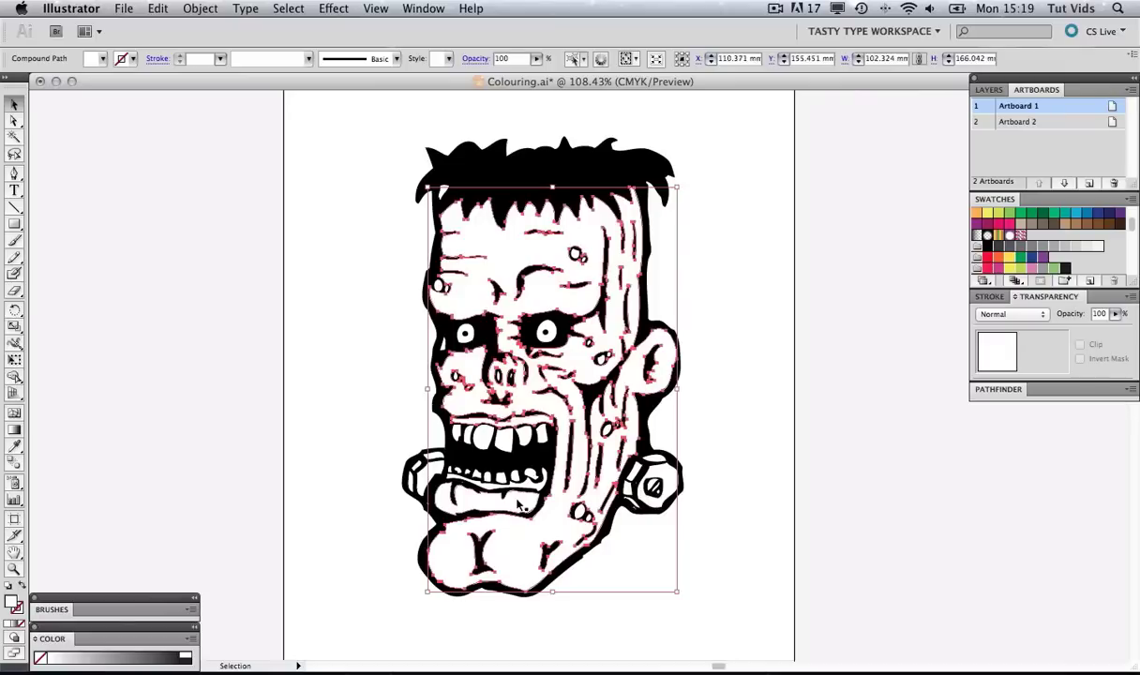
click(504, 459)
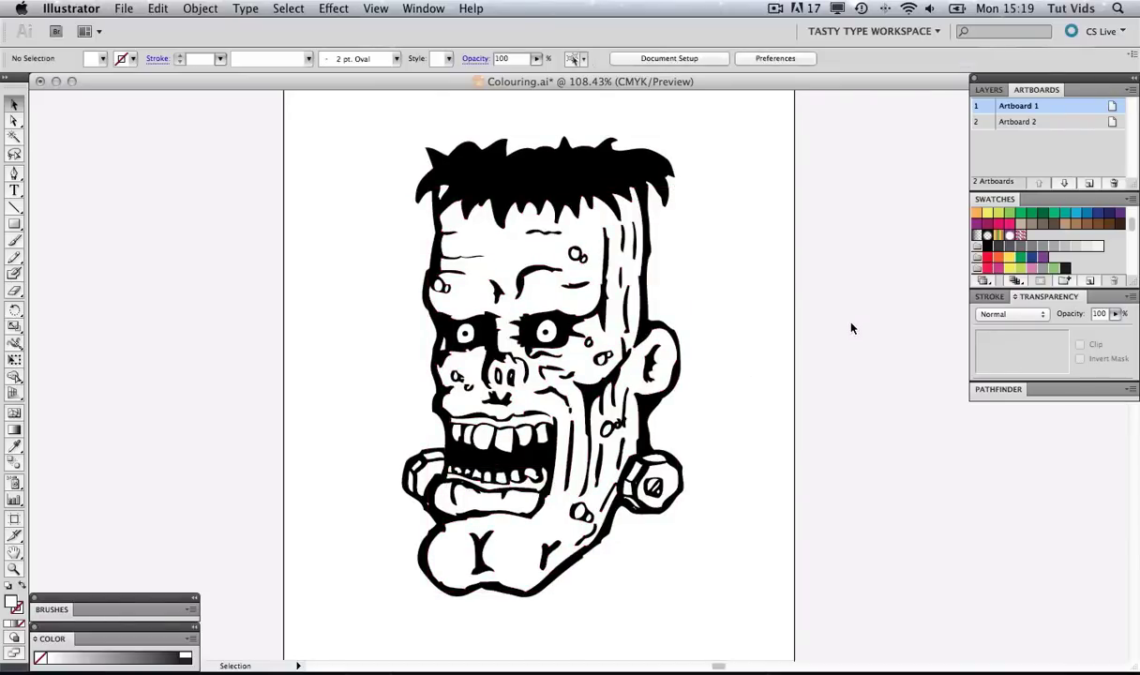
- Select the pupils and white eyeballs of both eyes together and cut them from the drawing
key(super+1)
key(super+minus)
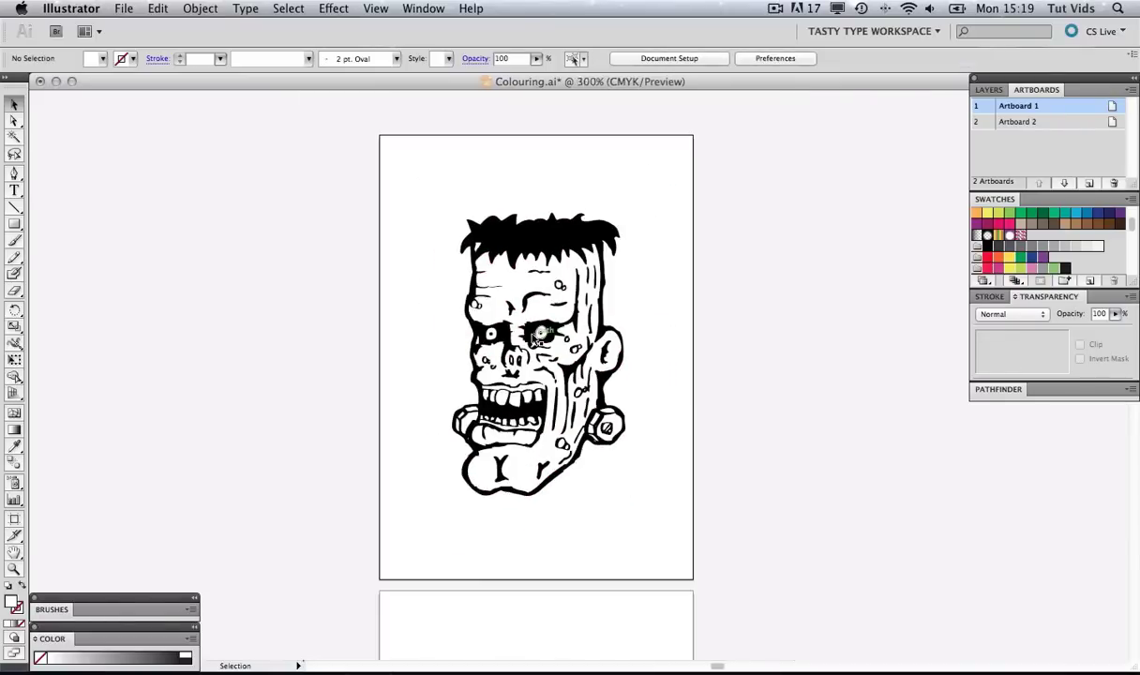
scroll(532, 339, up, 4)
click(349, 326)
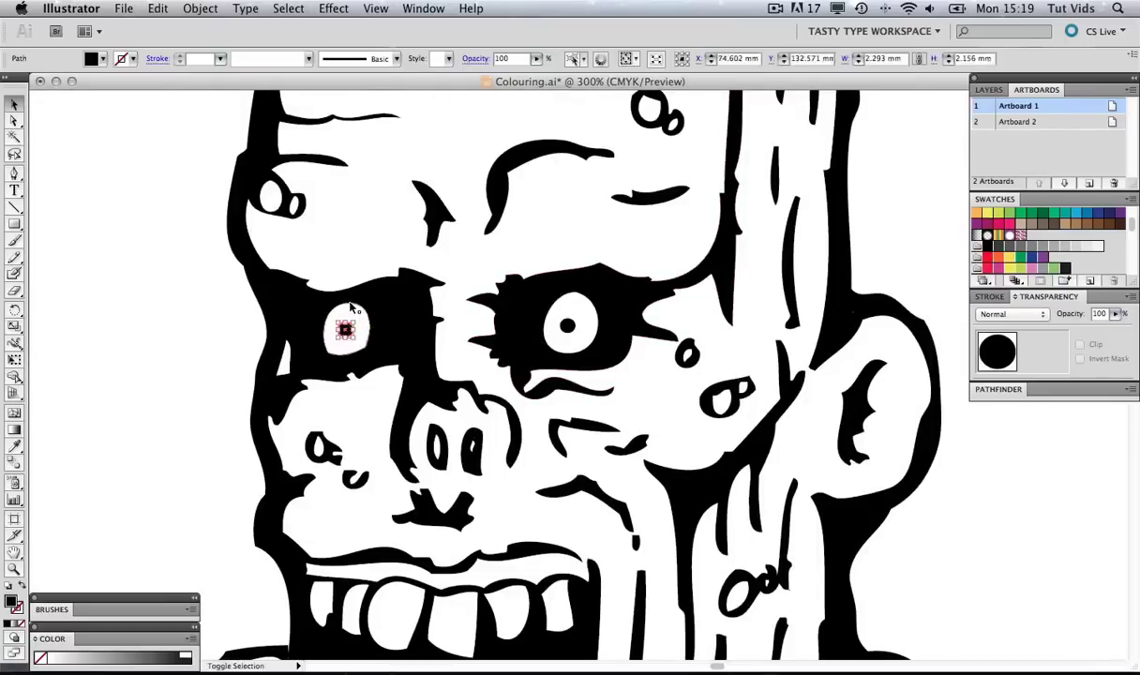
shift+click(587, 328)
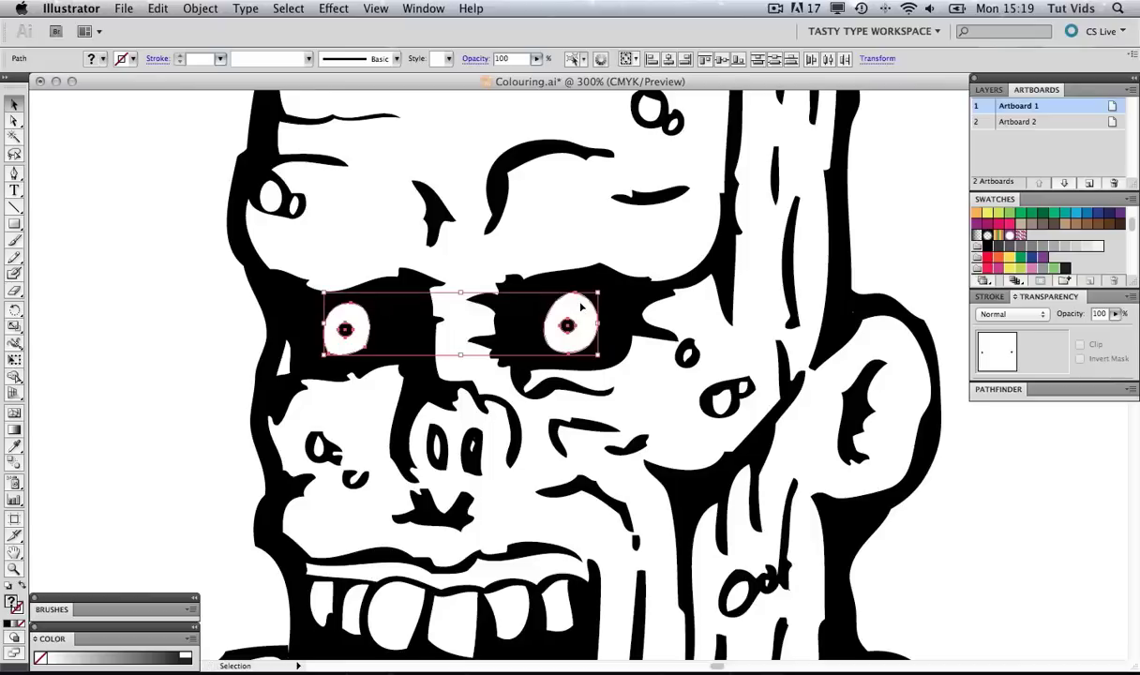
key(super+x)
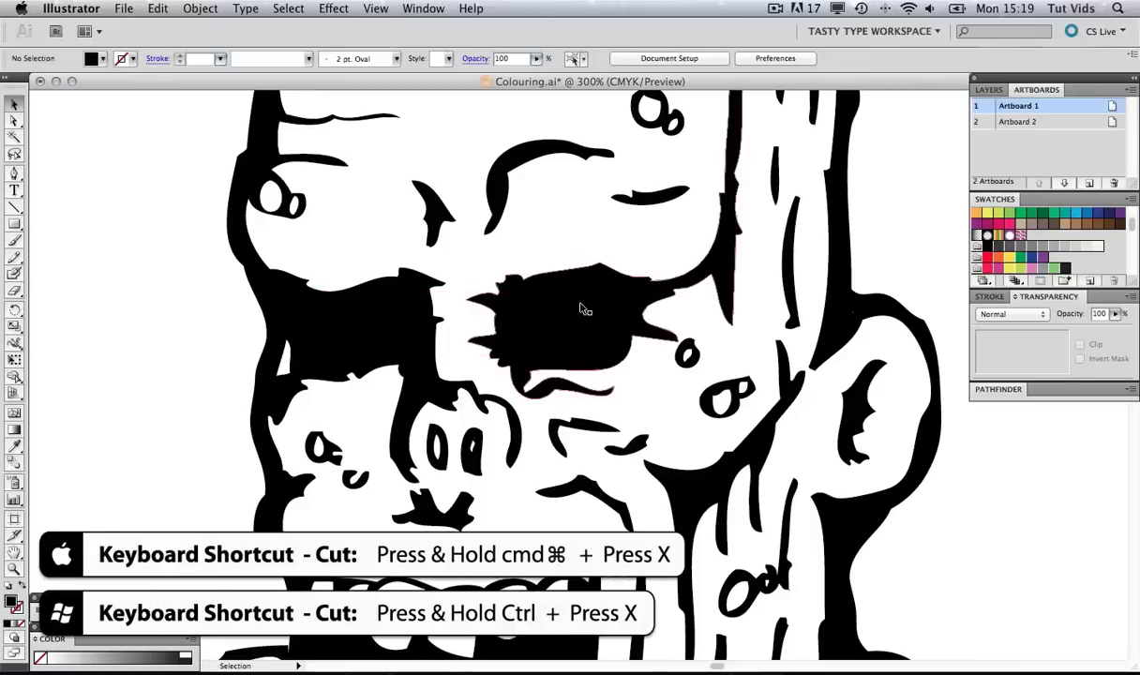
- Create a new layer named Eyes above the Drawing layer
click(989, 90)
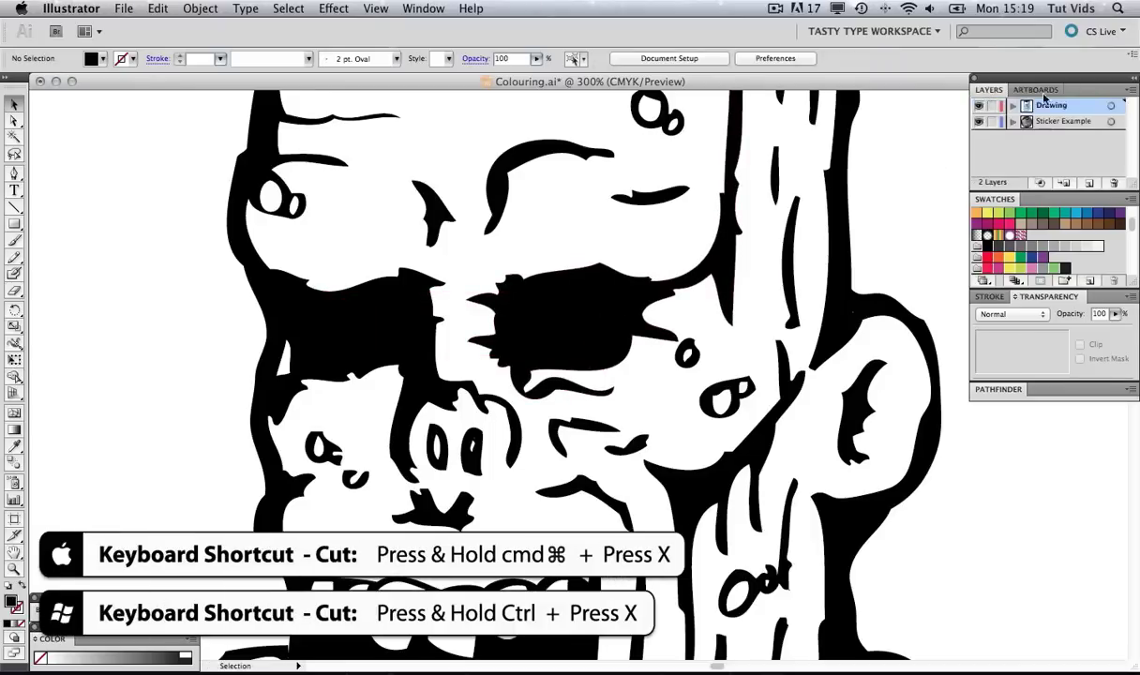
click(1131, 89)
click(1093, 91)
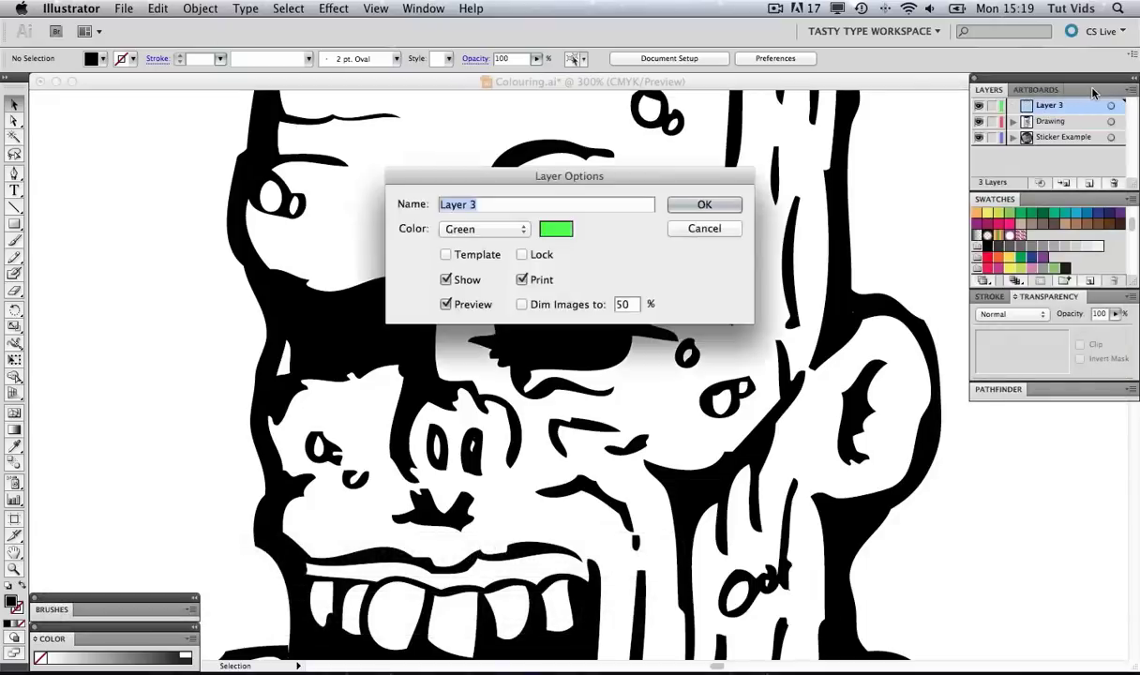
text(Eyes)
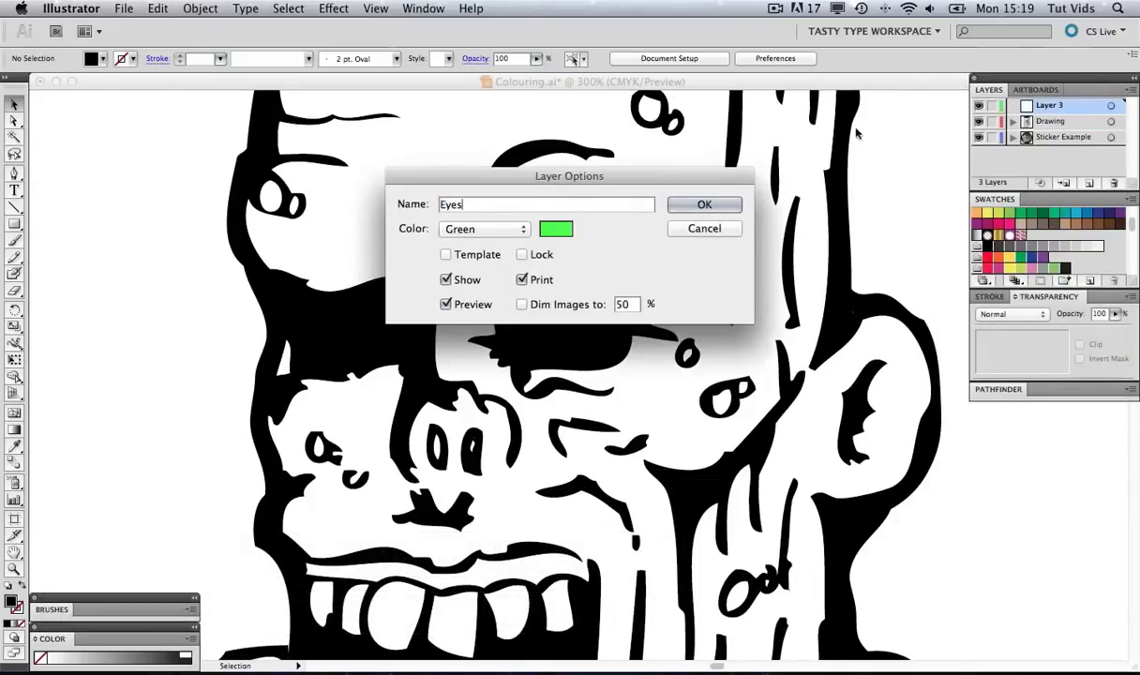
click(709, 206)
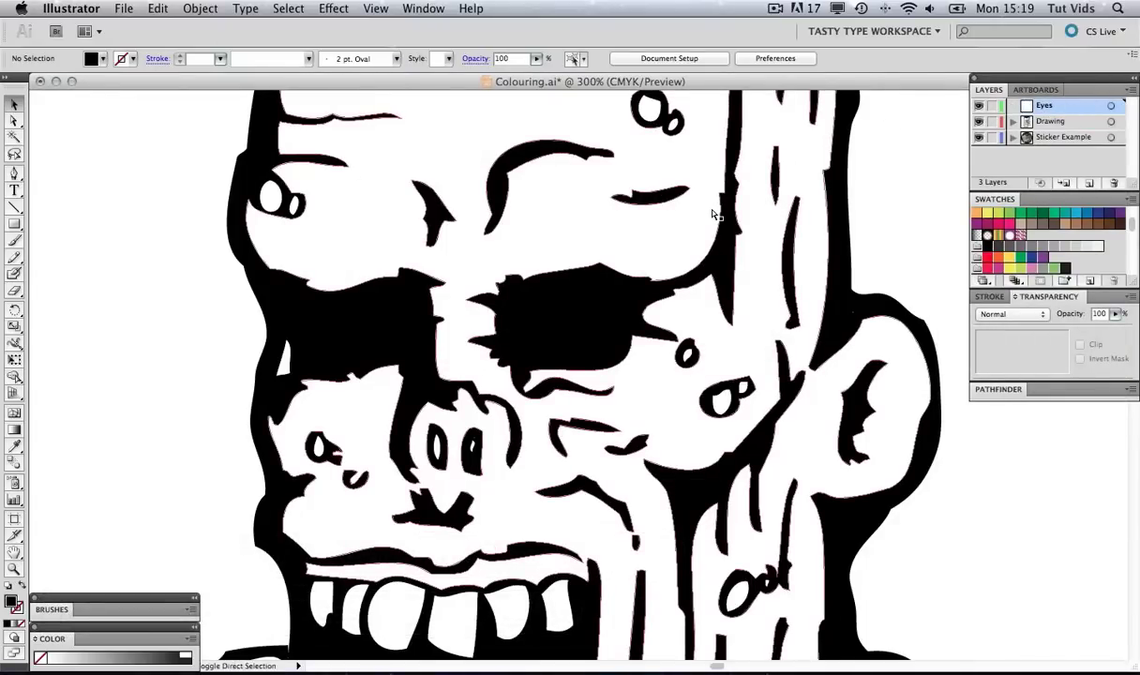
- Paste the cut eye shapes in place on the Eyes layer and lock that layer
key(super+shift+v)
click(903, 195)
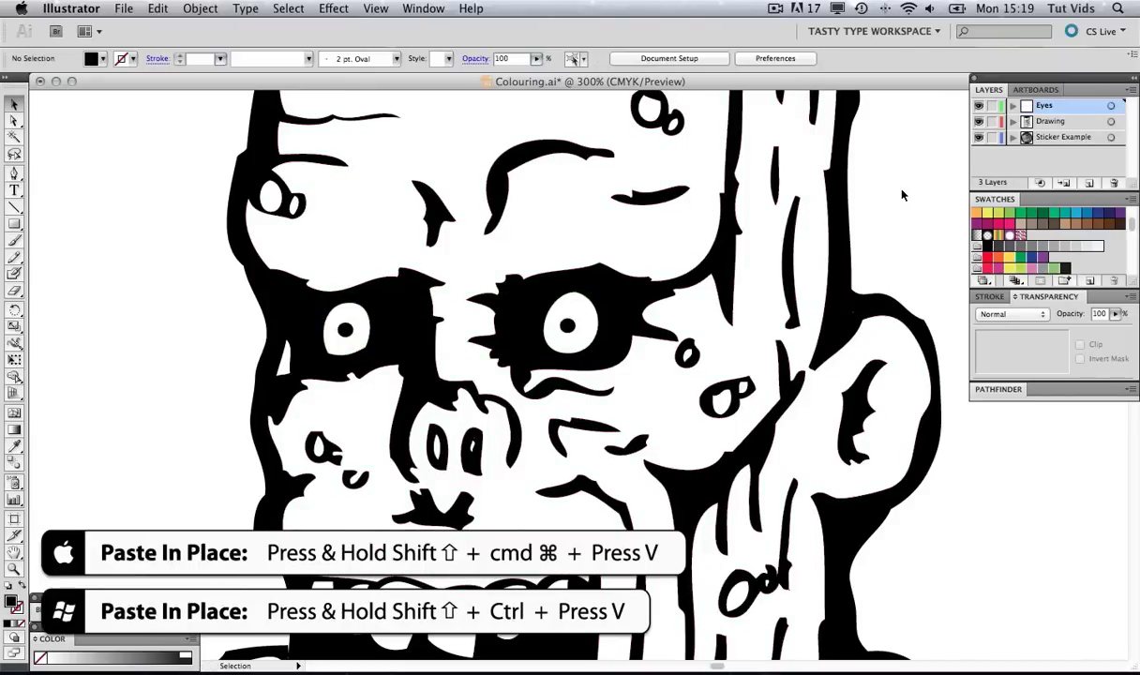
click(991, 109)
key(a)
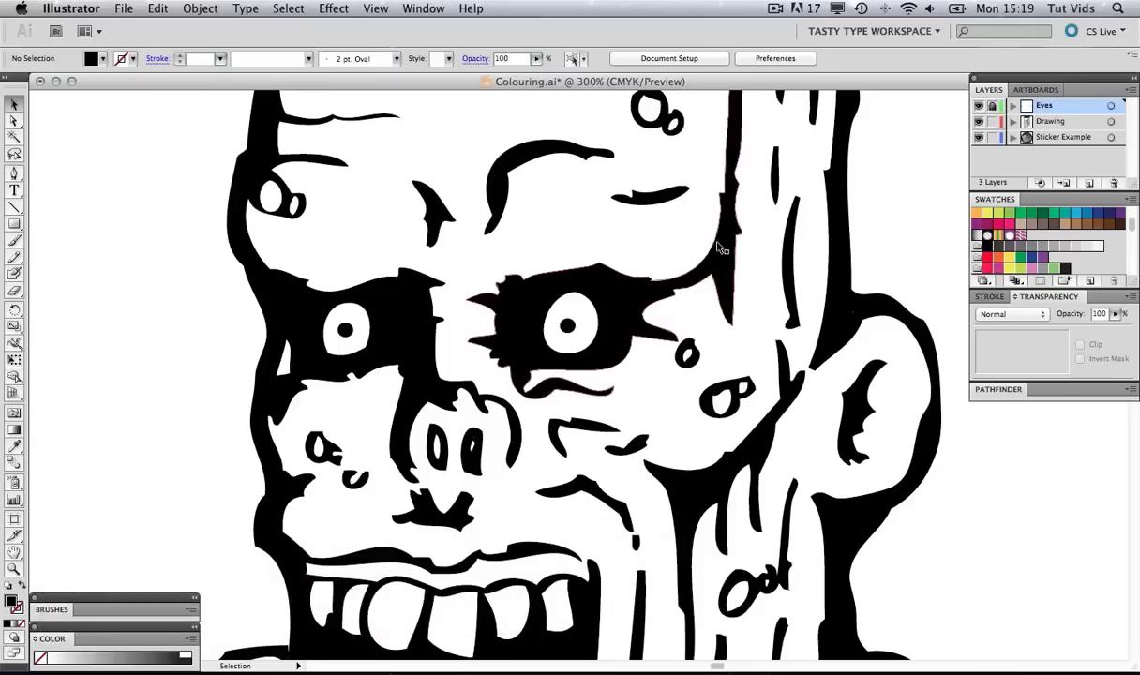
- Inspect the remaining white shapes of the Drawing layer by selecting the face skin and the neck bolt
scroll(703, 263, up, 1)
key(ctrl+1)
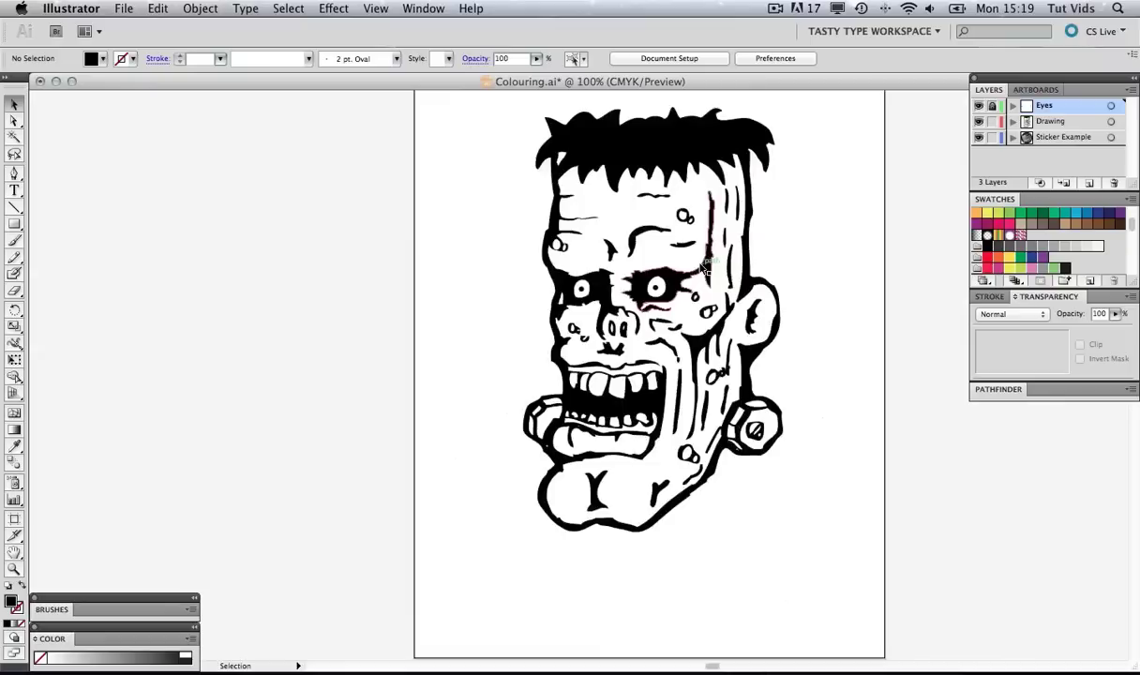
scroll(684, 267, right, 5)
scroll(685, 268, up, 2)
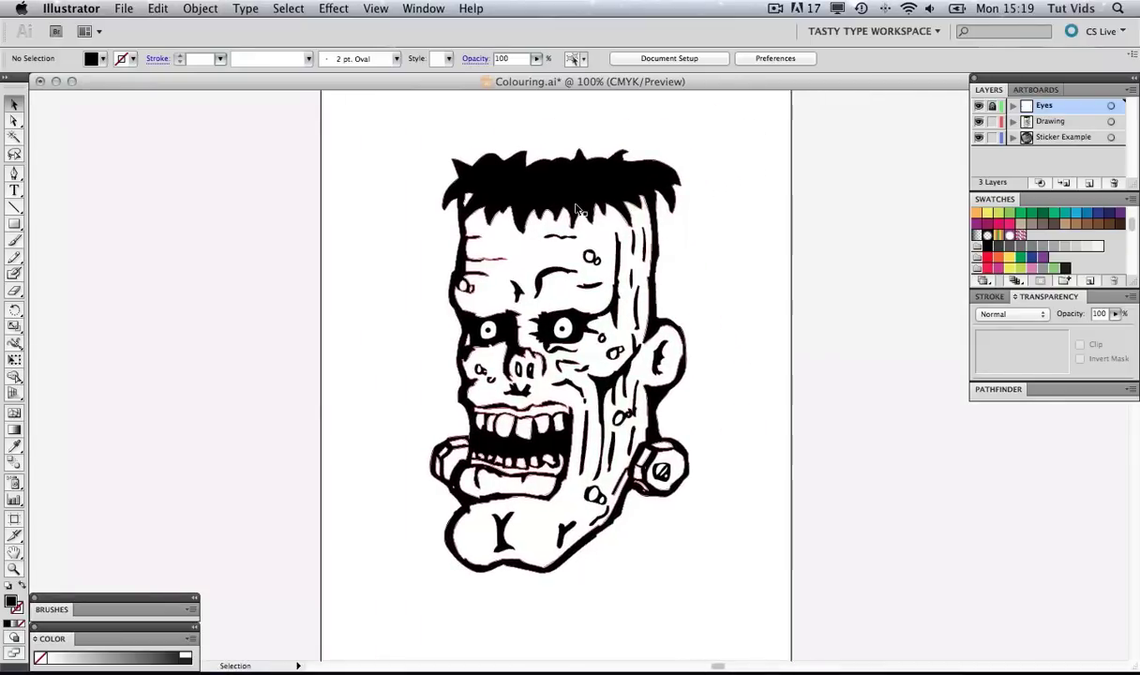
drag(558, 272, 454, 261)
click(454, 260)
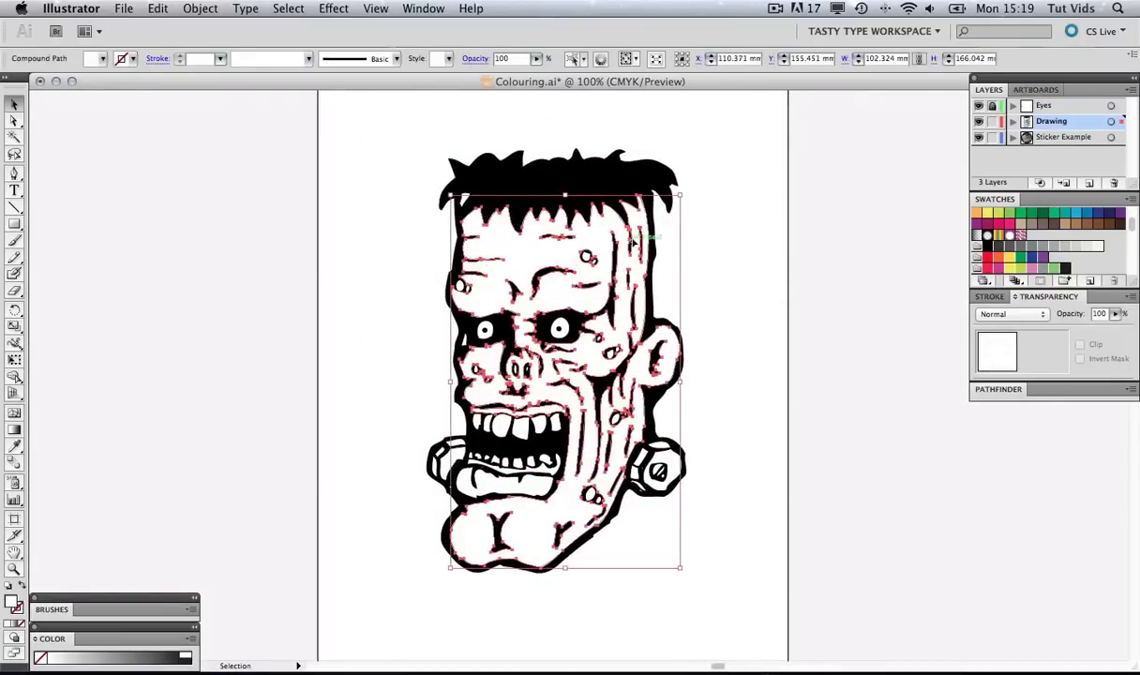
click(668, 455)
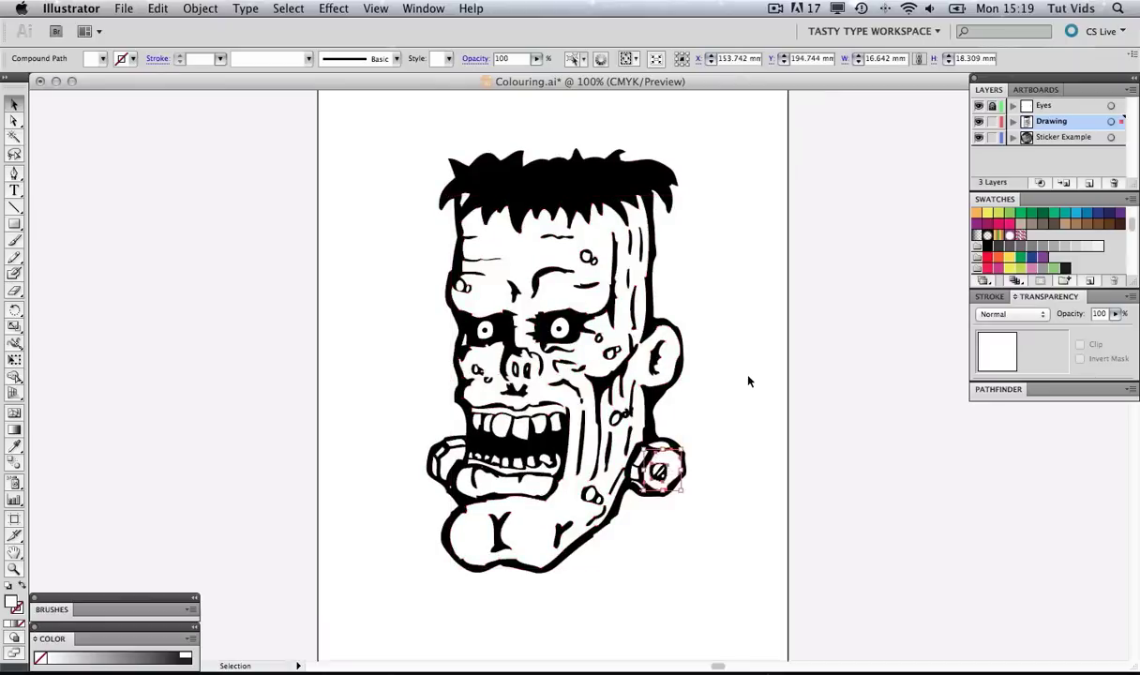
click(769, 372)
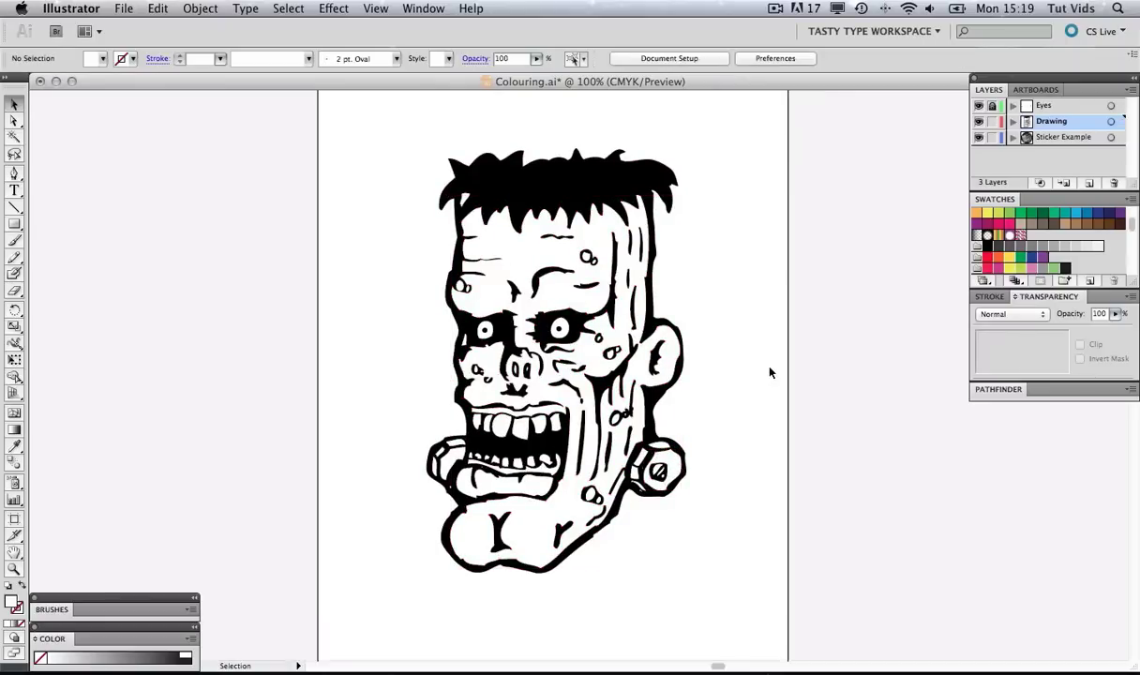
- Select all the black shapes with the Magic Wand by sampling the hair, and cut them from the drawing
click(15, 138)
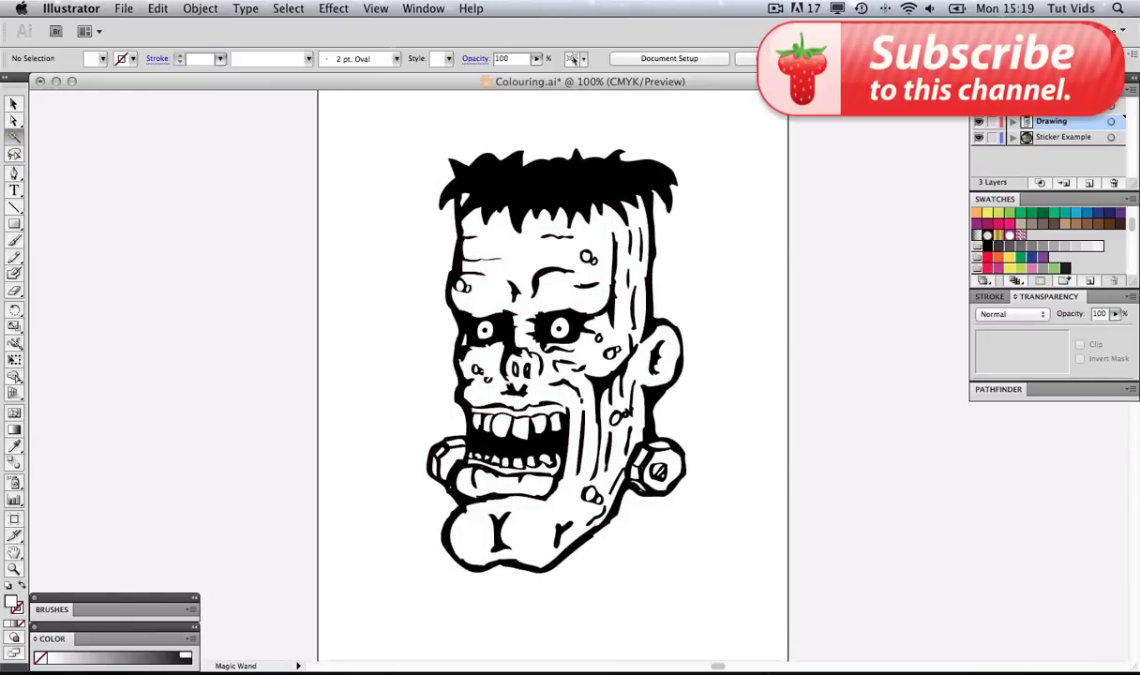
click(553, 183)
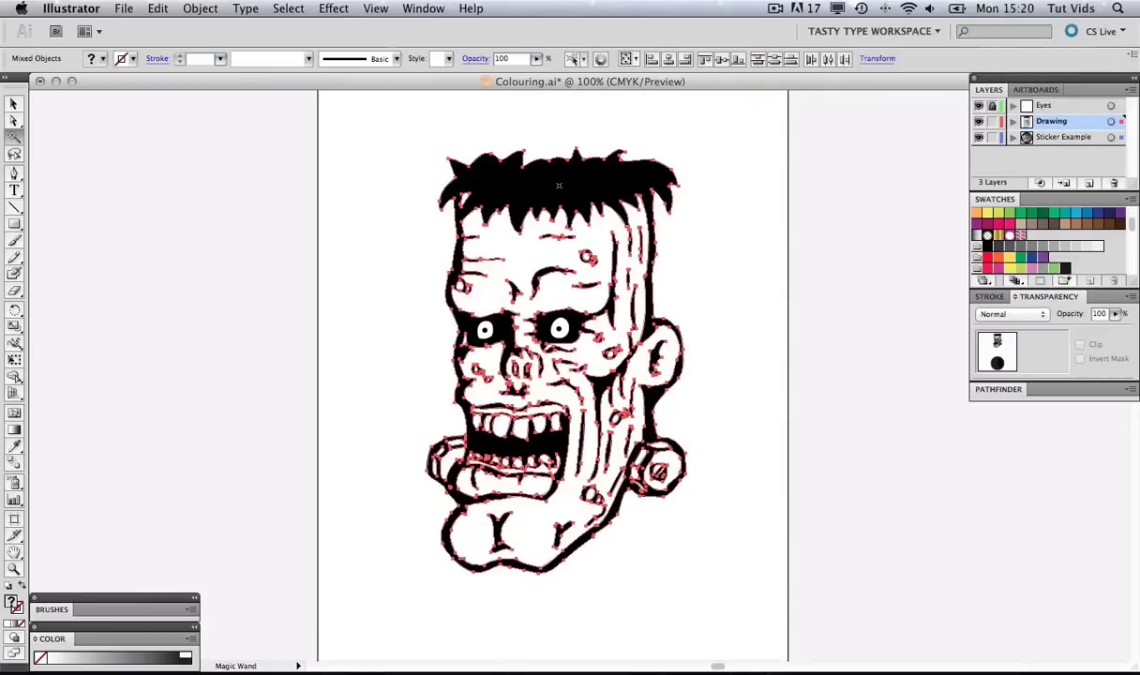
key(super+x)
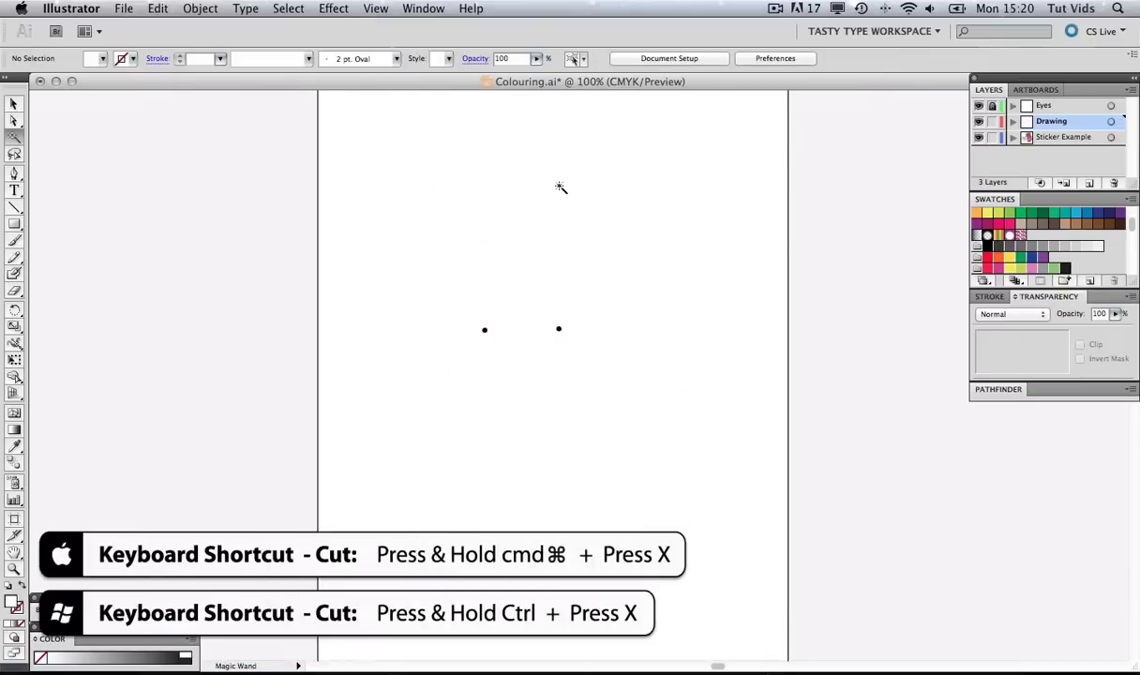
- Create a new layer named Outline above the Drawing layer
click(1129, 91)
click(984, 92)
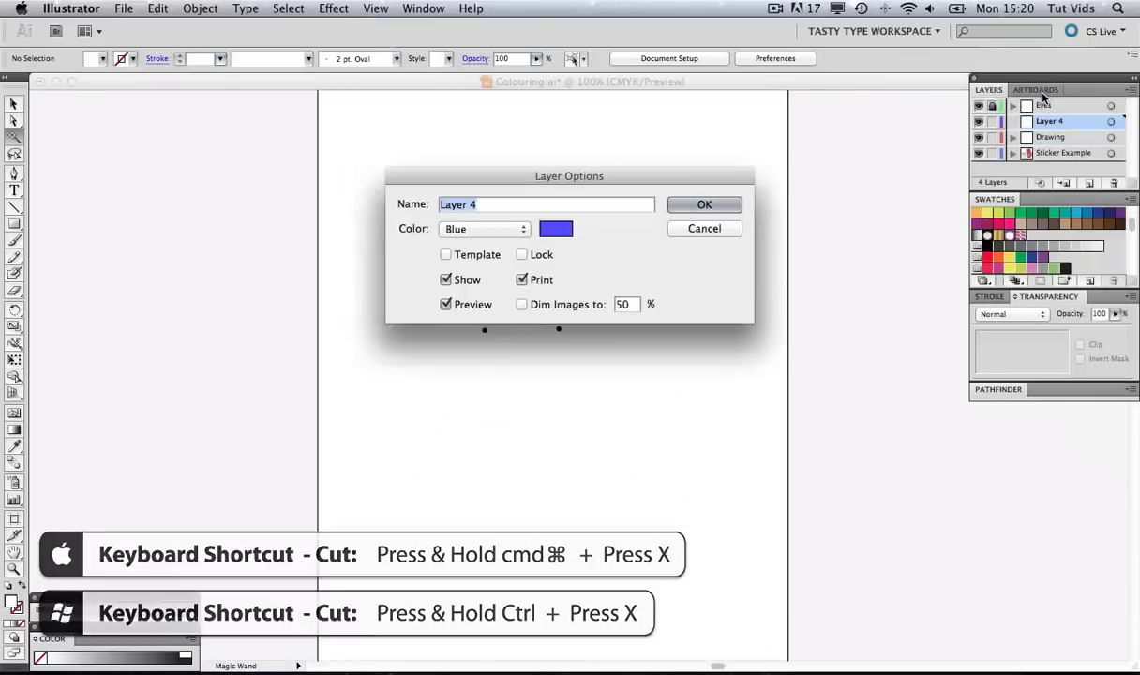
text(Outline)
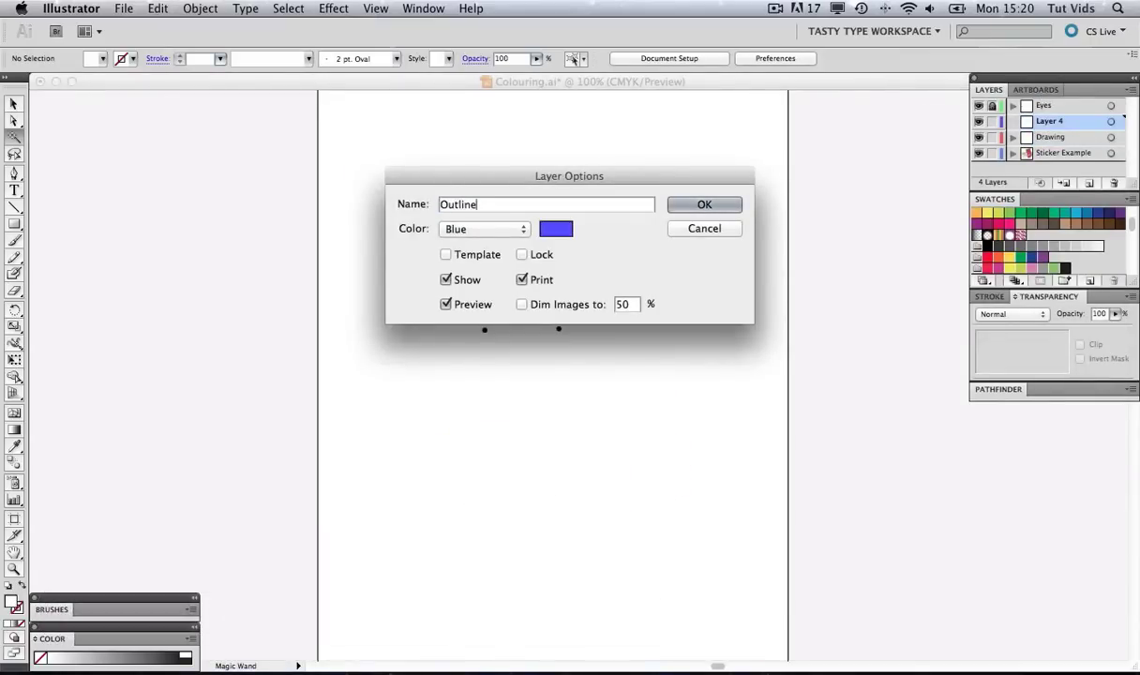
click(705, 203)
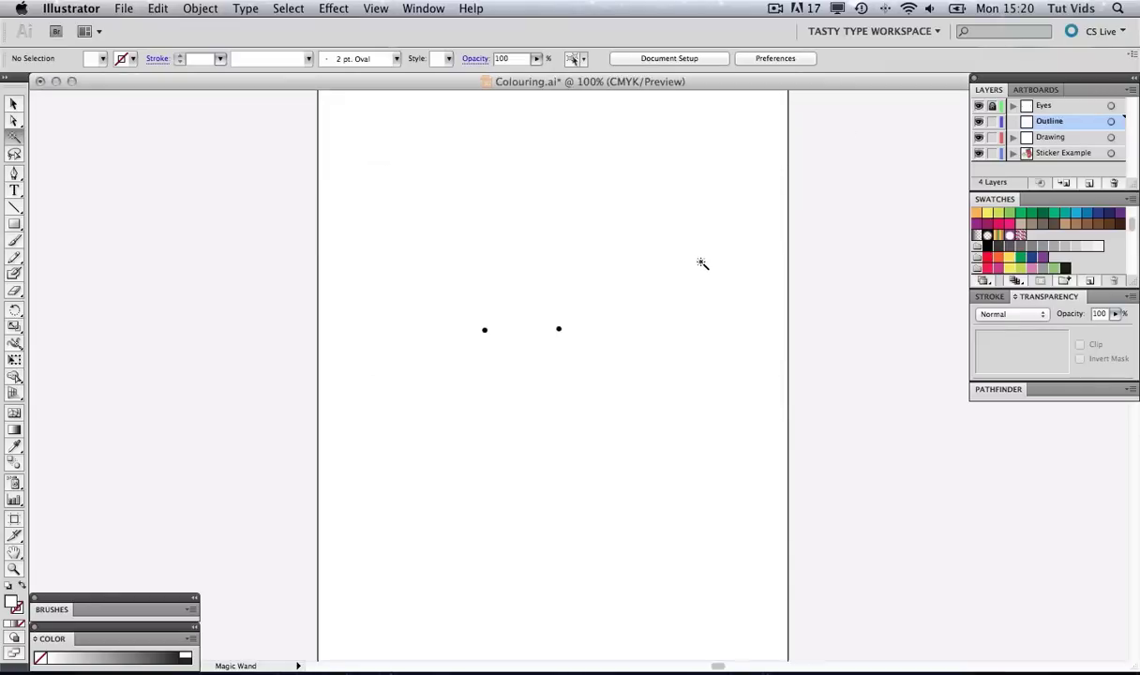
- Paste the cut black shapes in place on the Outline layer and deselect them
key(super)
key(shift+super+v)
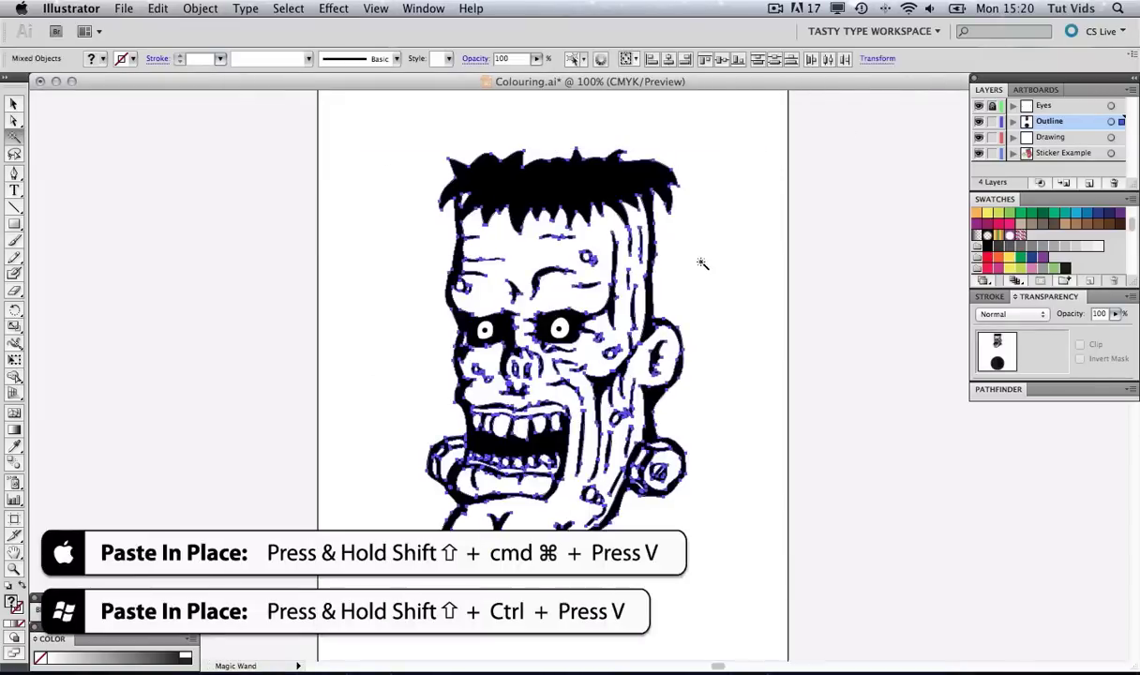
click(13, 105)
click(847, 200)
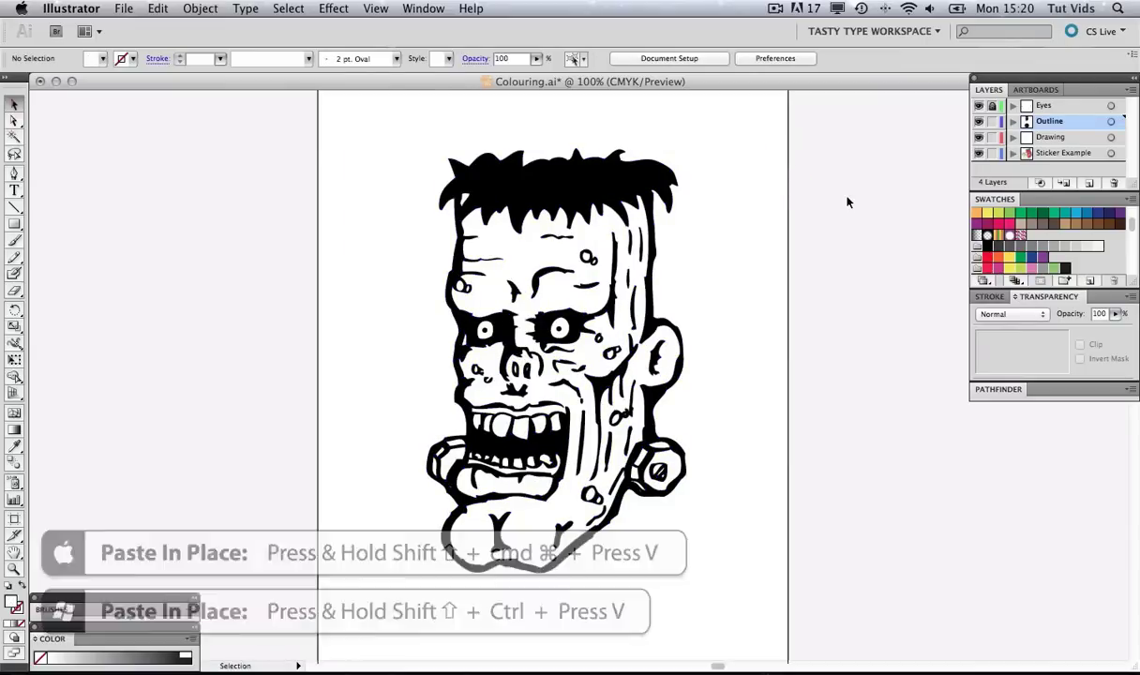
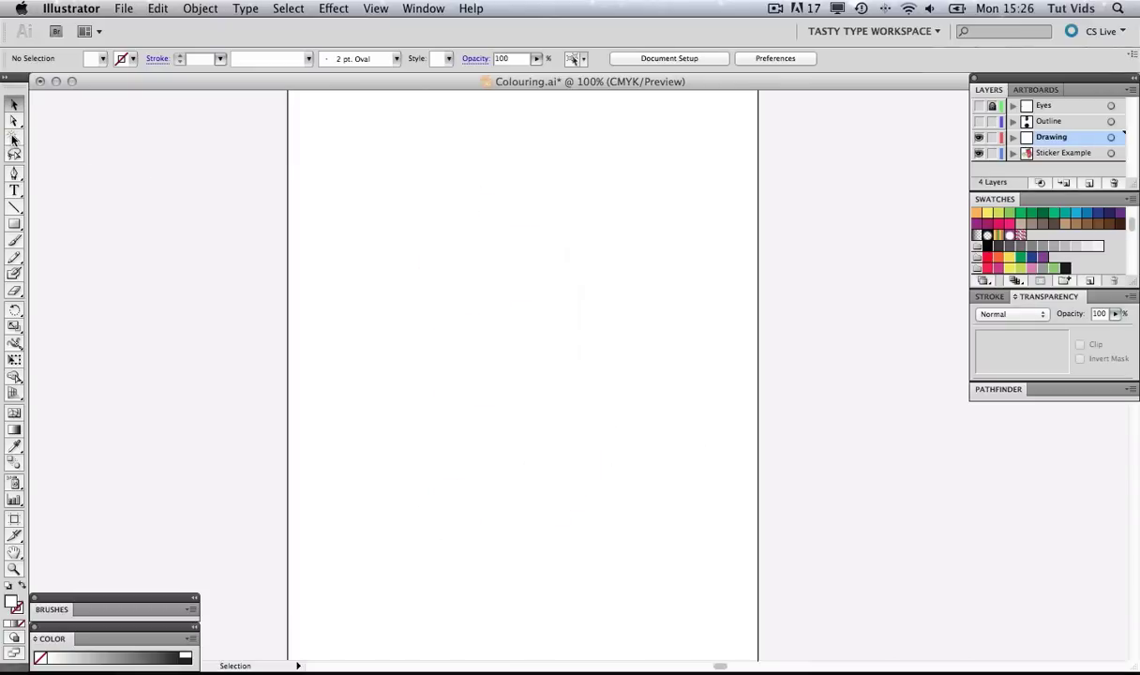
- Select all the white shapes on the Drawing layer with the Magic Wand by sampling the forehead, and cut them
click(14, 137)
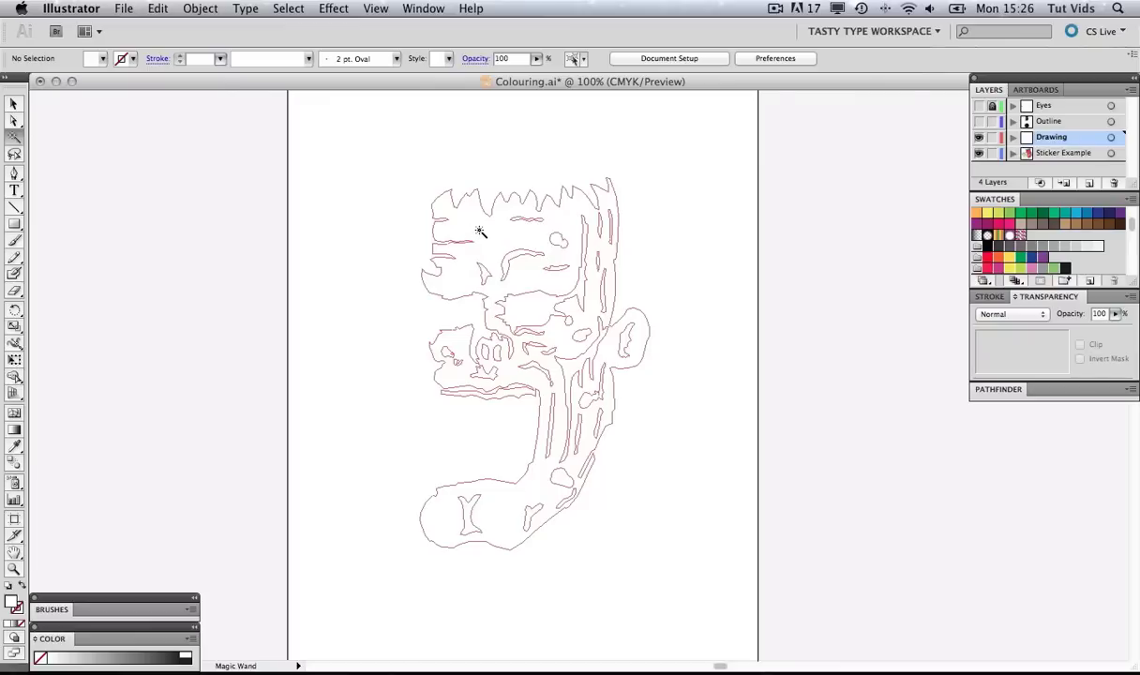
click(479, 230)
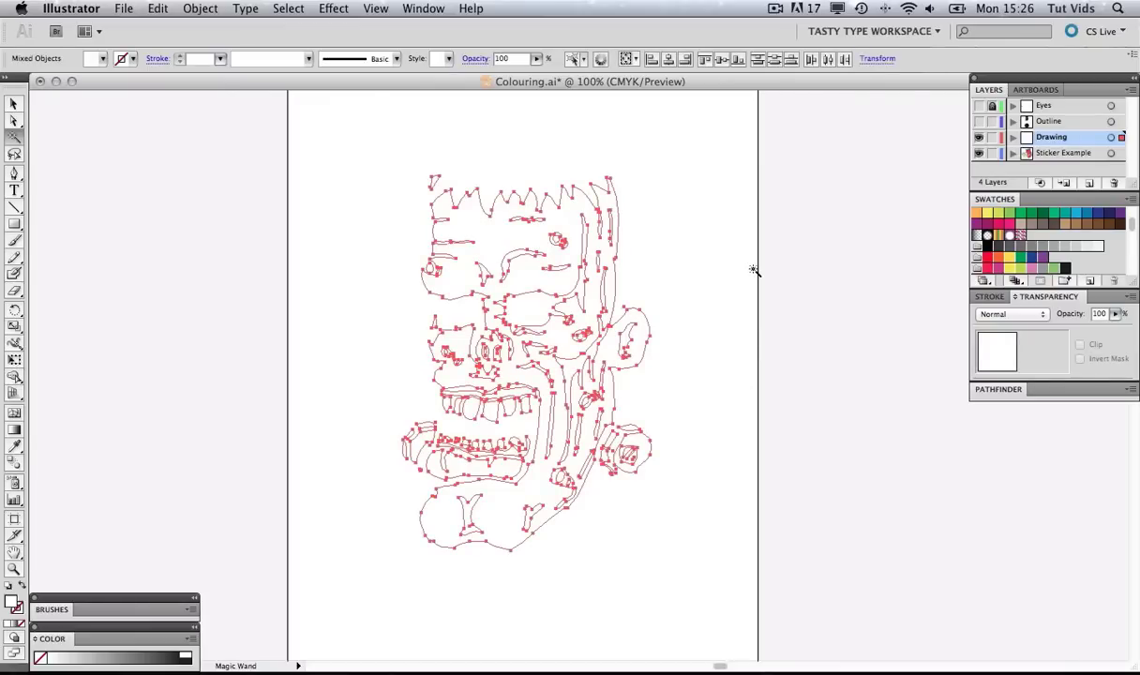
key(super+x)
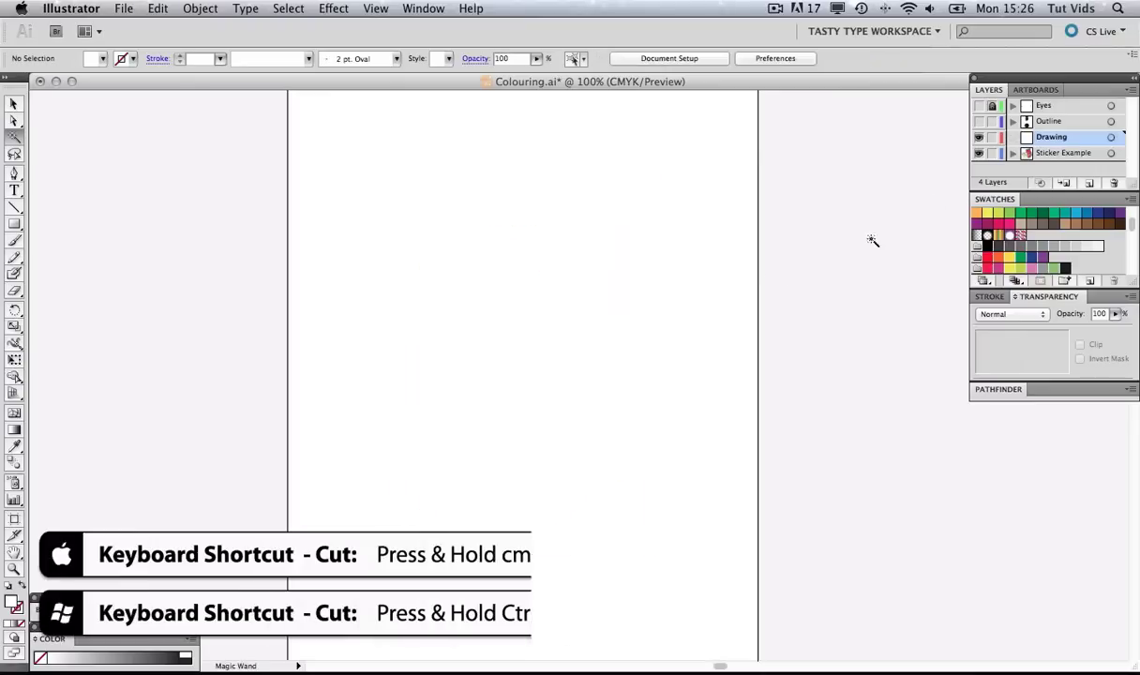
- Create a new layer named Skin above the Drawing layer and paste the cut white shapes in place on it
click(1130, 89)
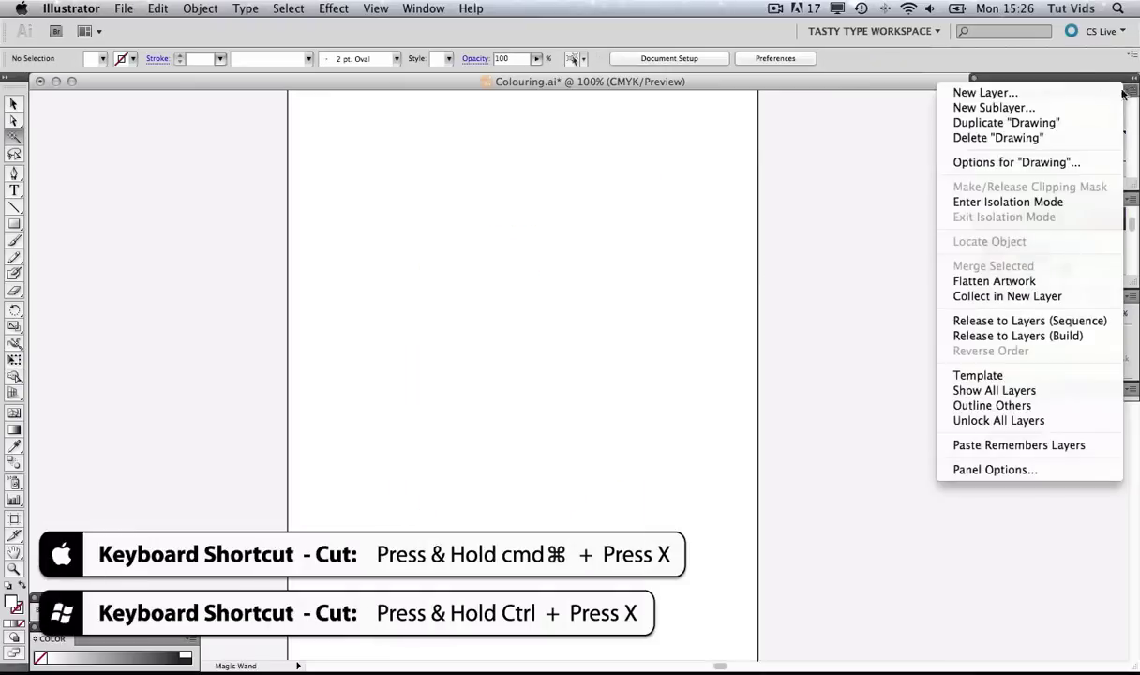
click(1068, 93)
text(Skin)
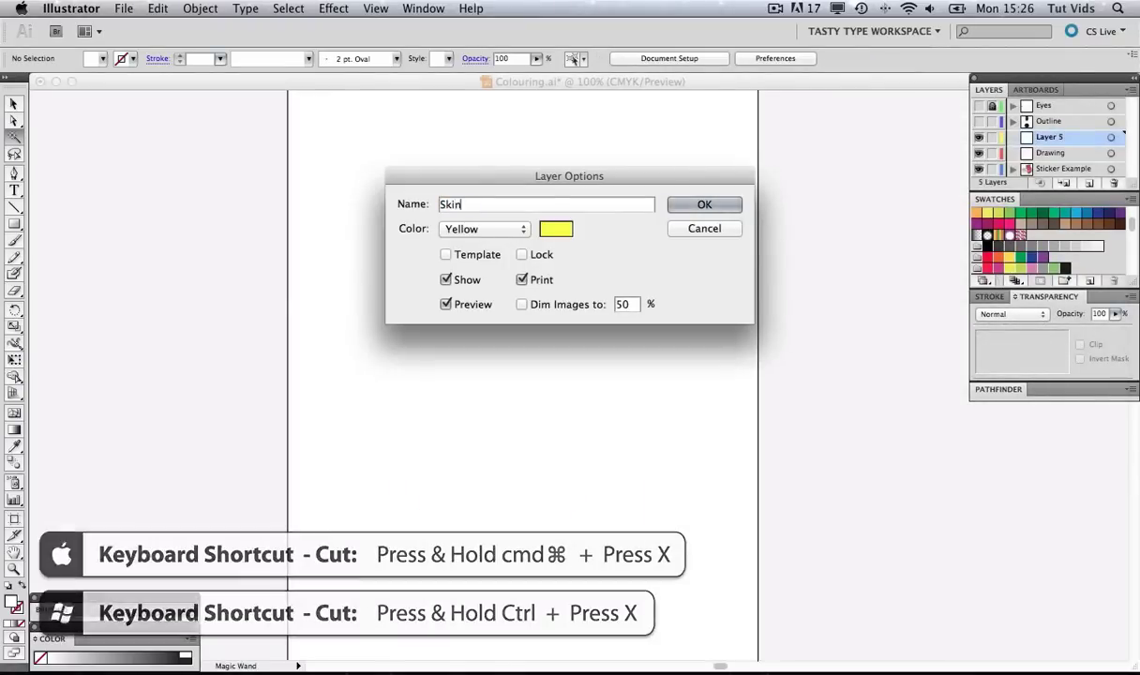
click(705, 204)
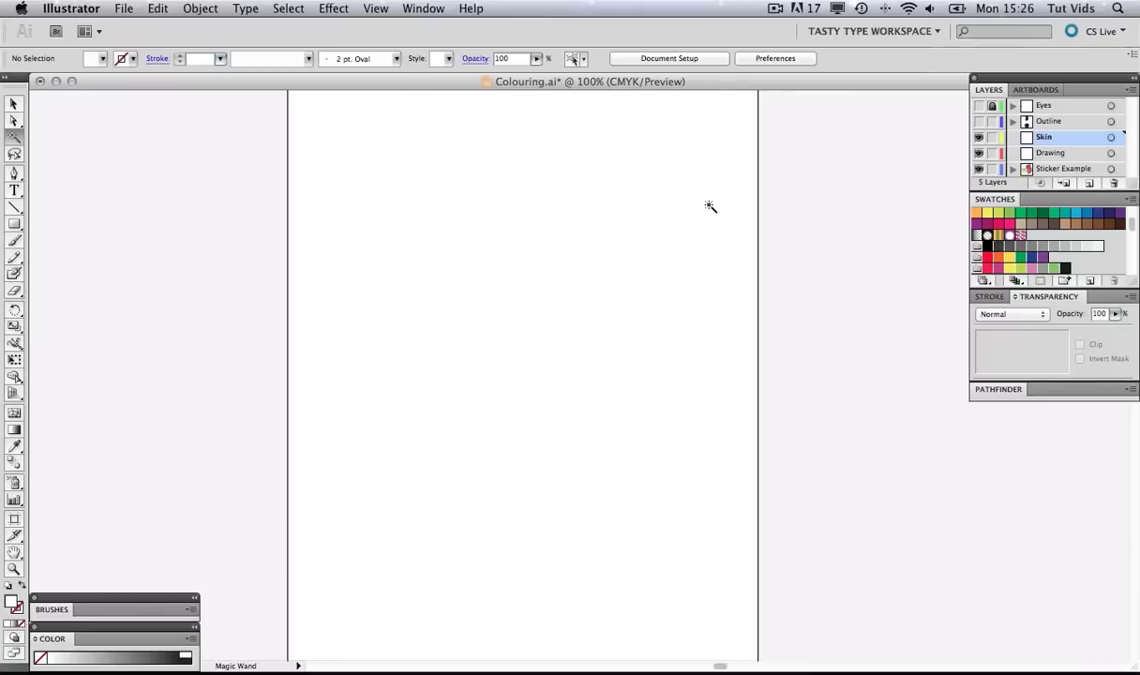
key(super+shift+v)
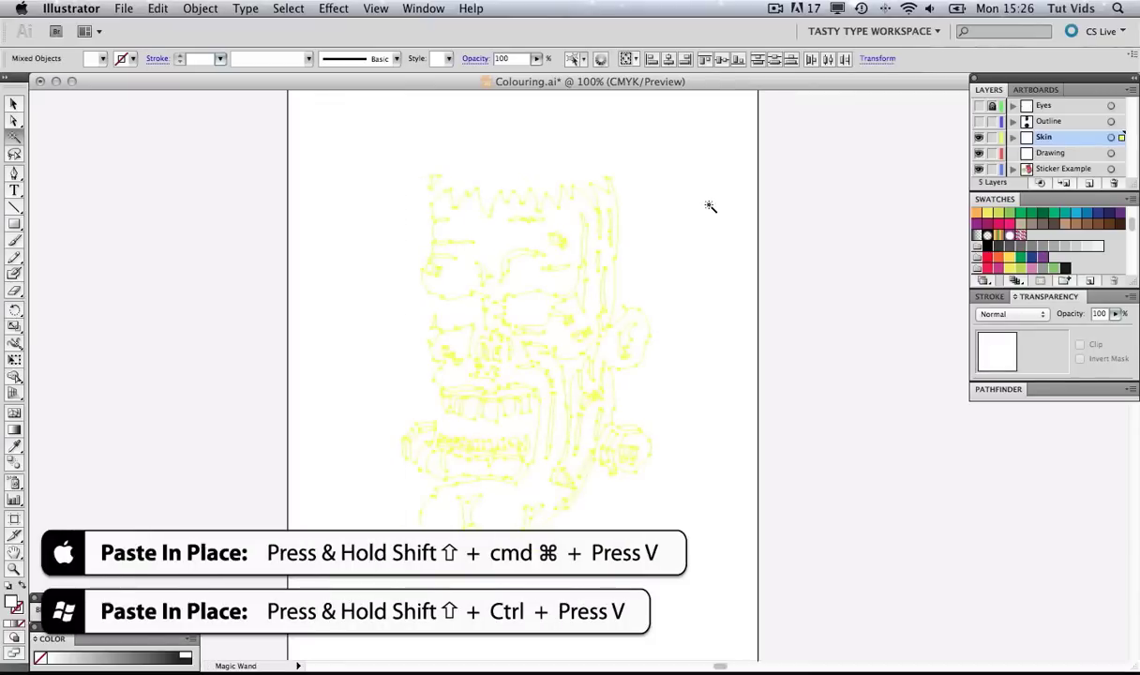
- Fill the pasted skin shapes with the magenta-pink swatch and make the Outline and Eyes layers visible again
click(15, 105)
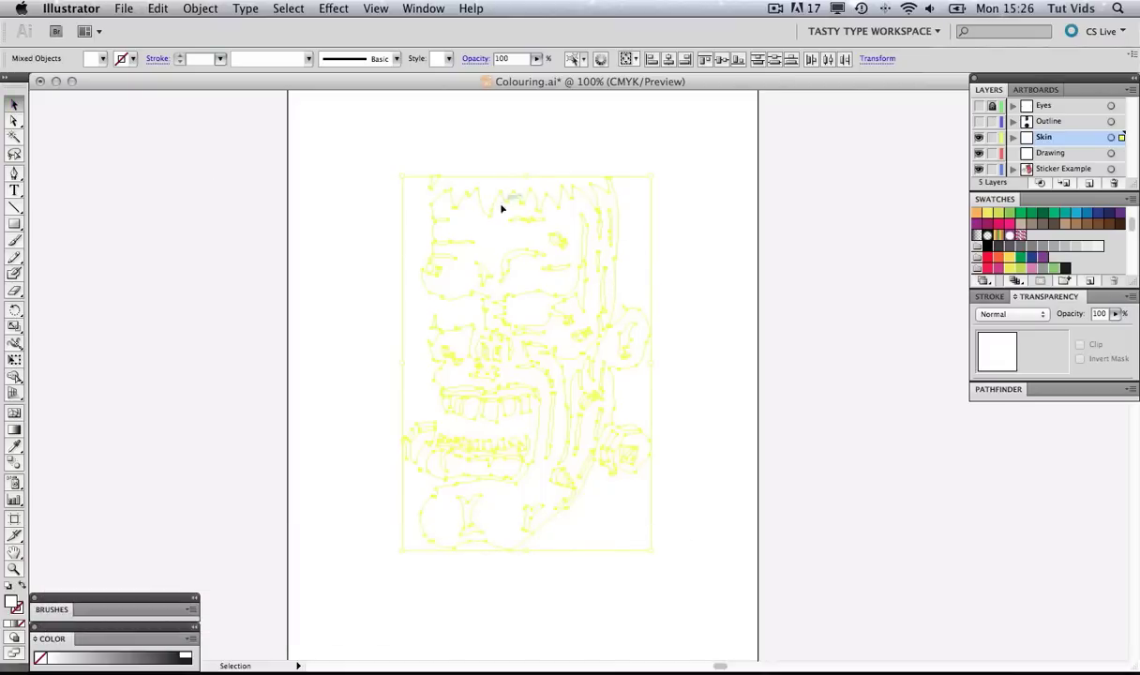
click(997, 269)
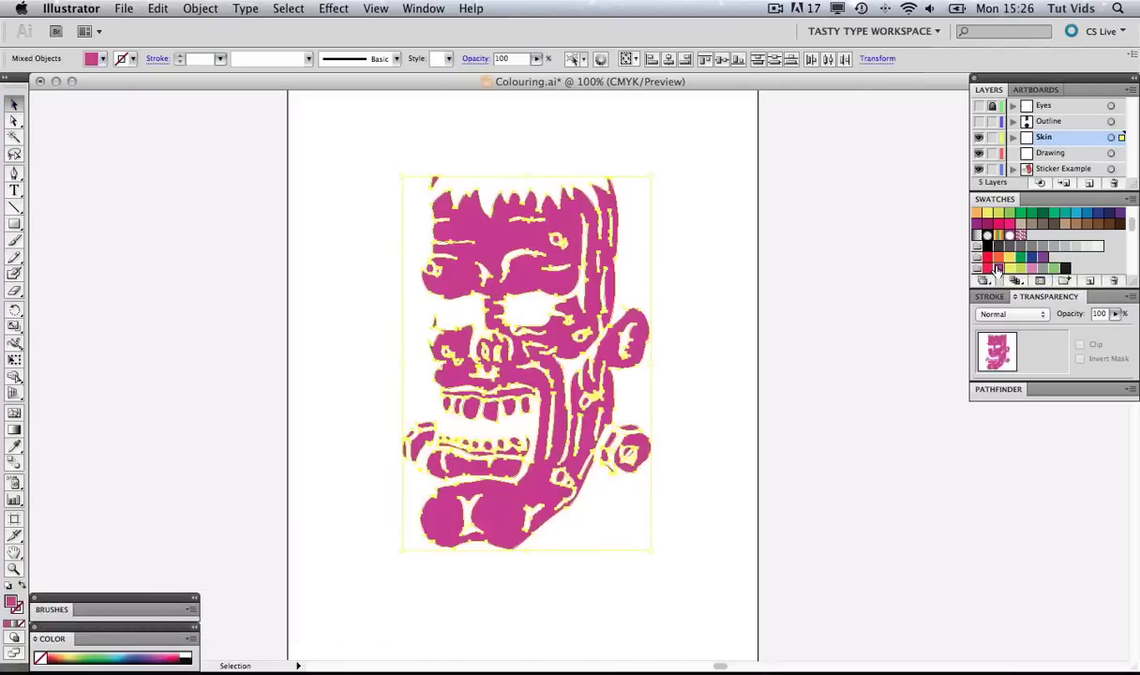
click(798, 265)
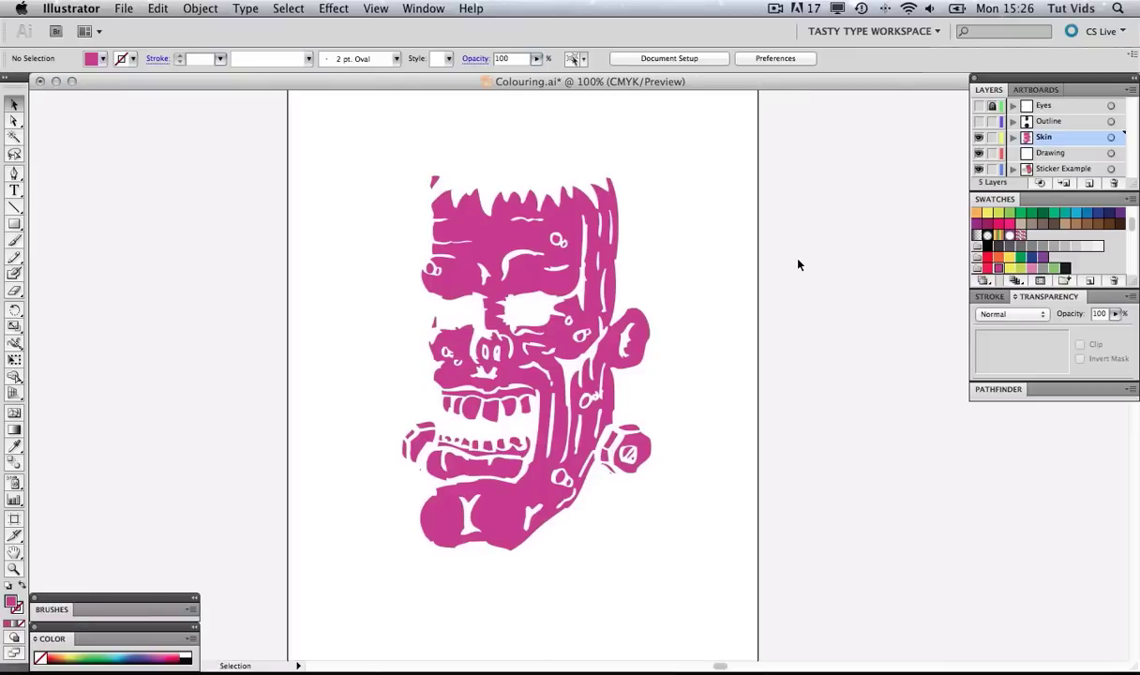
click(977, 121)
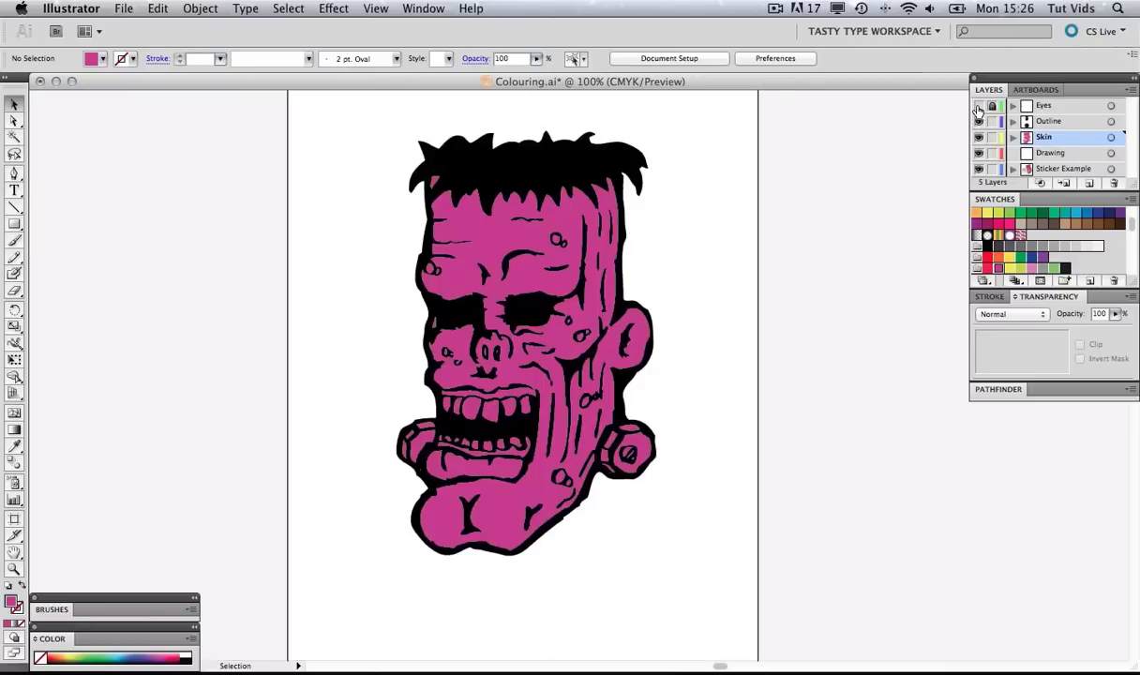
click(978, 106)
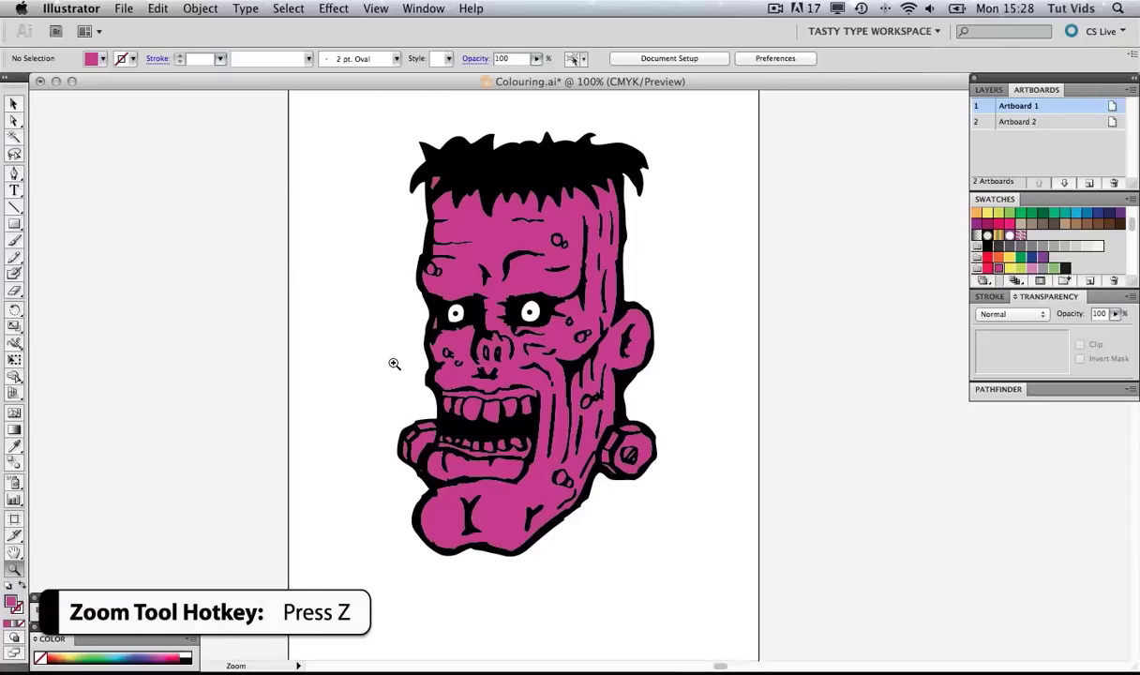
drag(377, 352, 580, 485)
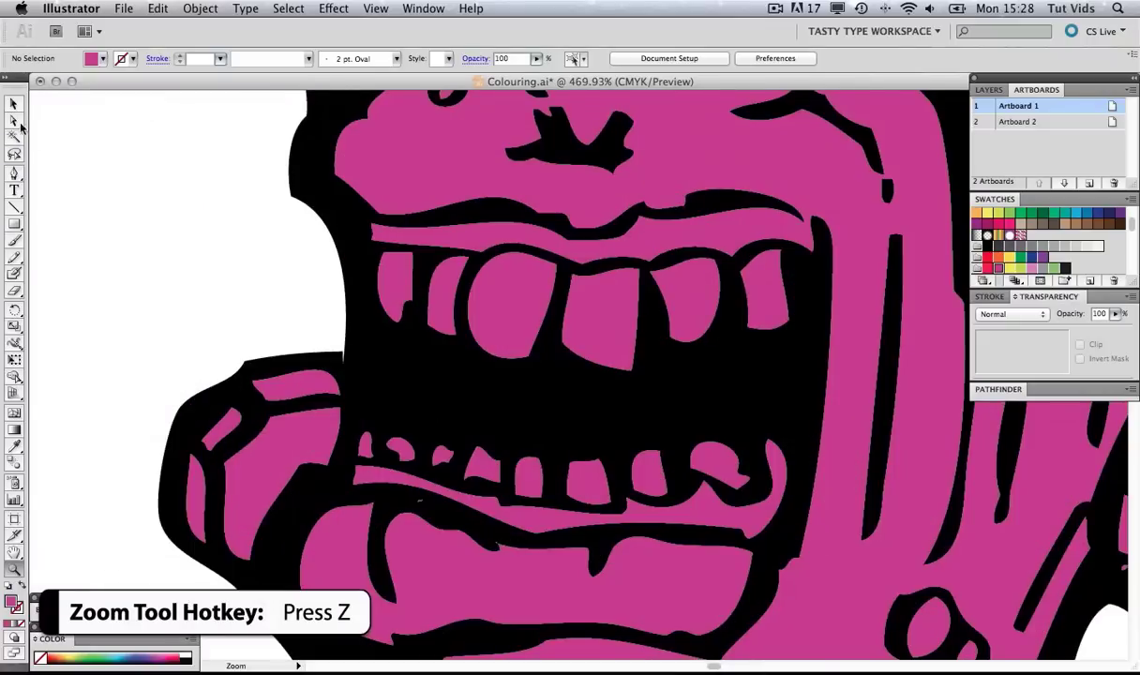
click(14, 103)
click(398, 281)
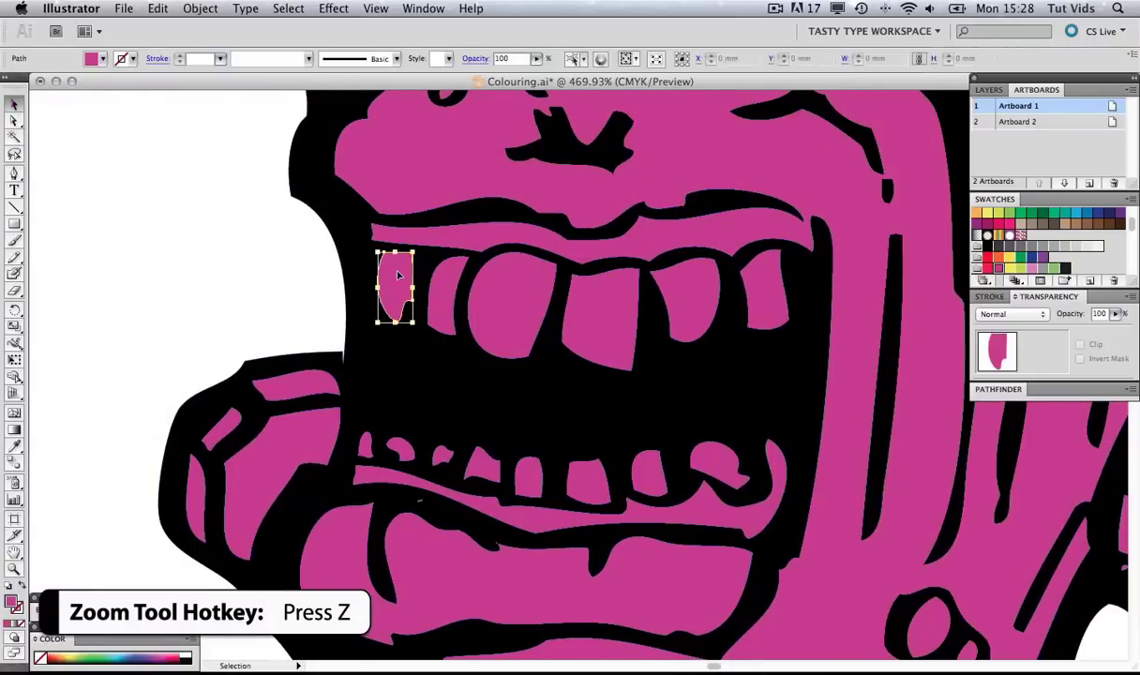
shift+click(446, 286)
shift+click(511, 291)
shift+click(611, 302)
shift+click(655, 276)
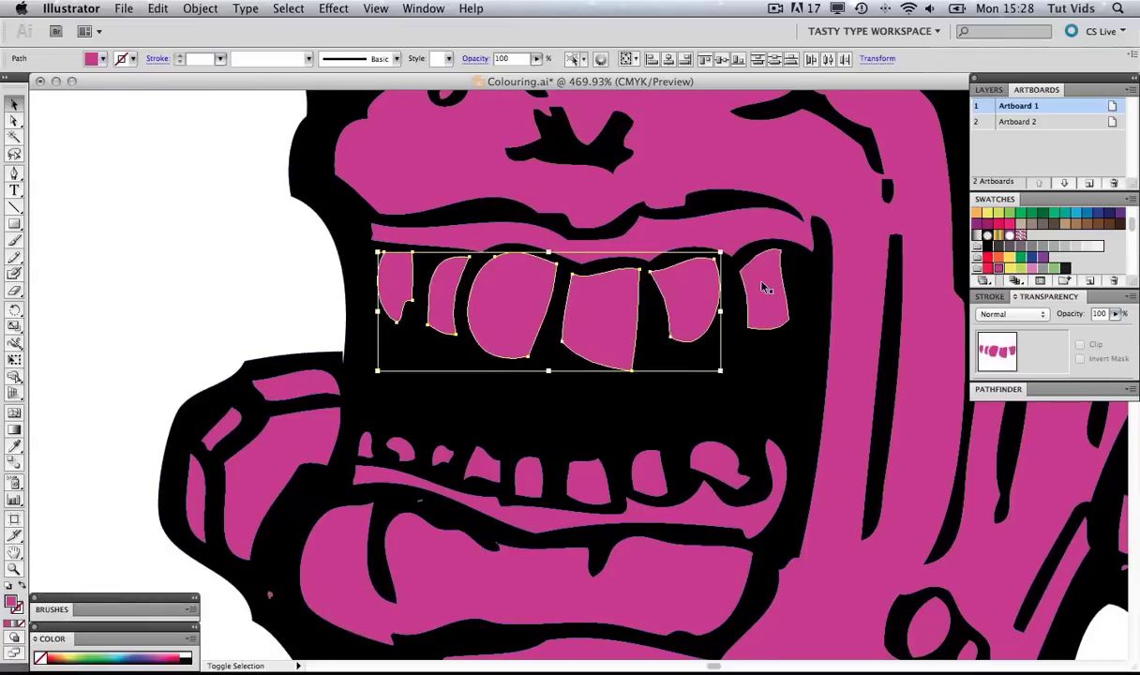
shift+click(761, 288)
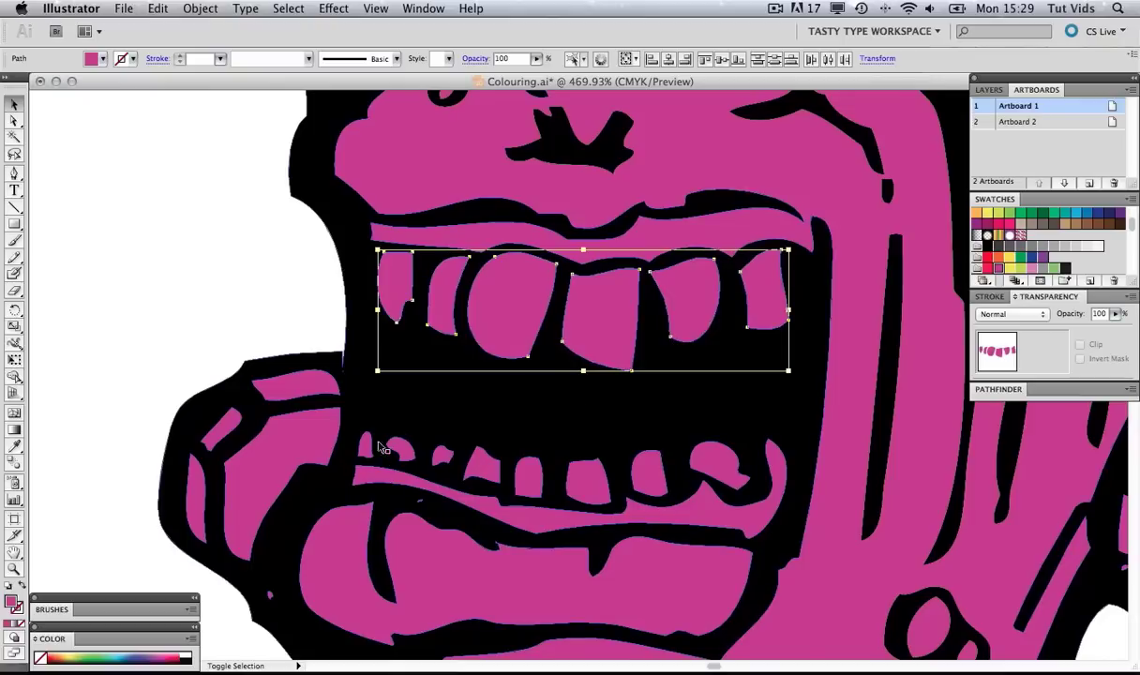
key(super+a)
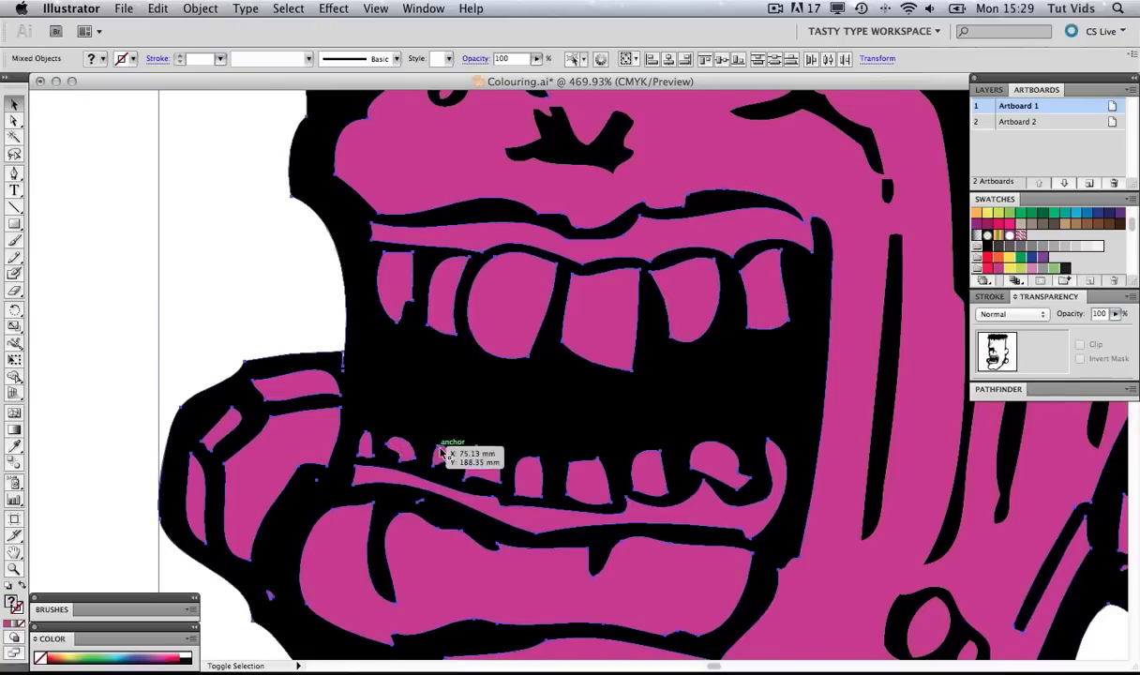
click(124, 231)
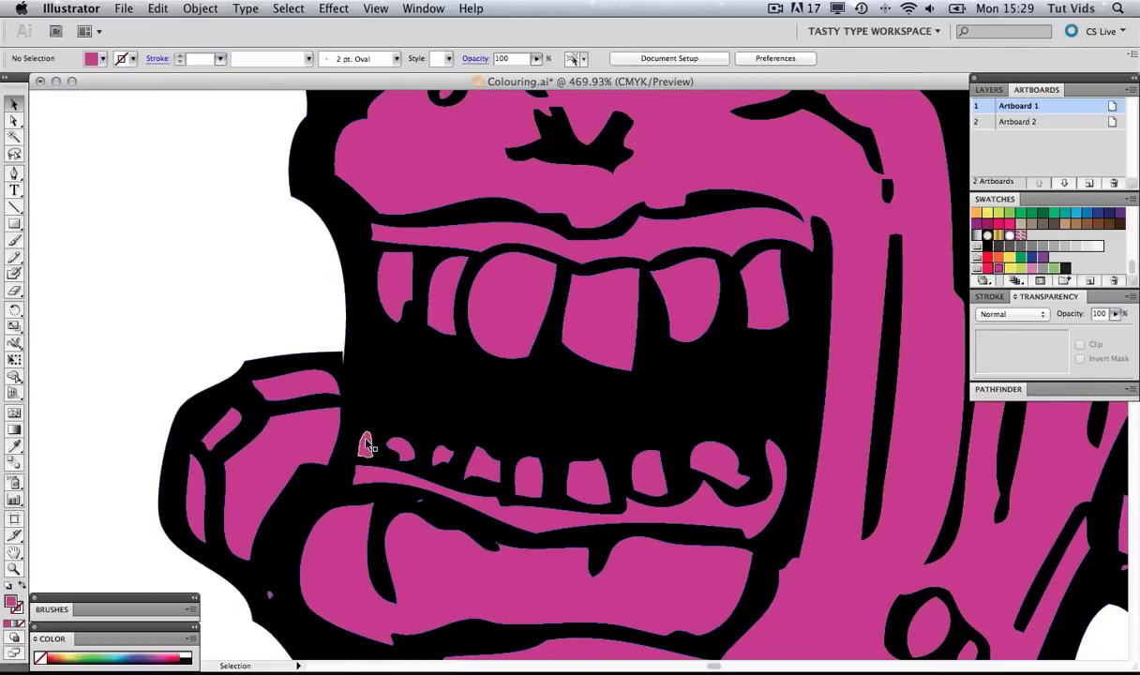
- Select all the lower and upper teeth shapes in the mouth together and cut them from the Skin layer
click(367, 446)
shift+click(399, 449)
shift+click(441, 456)
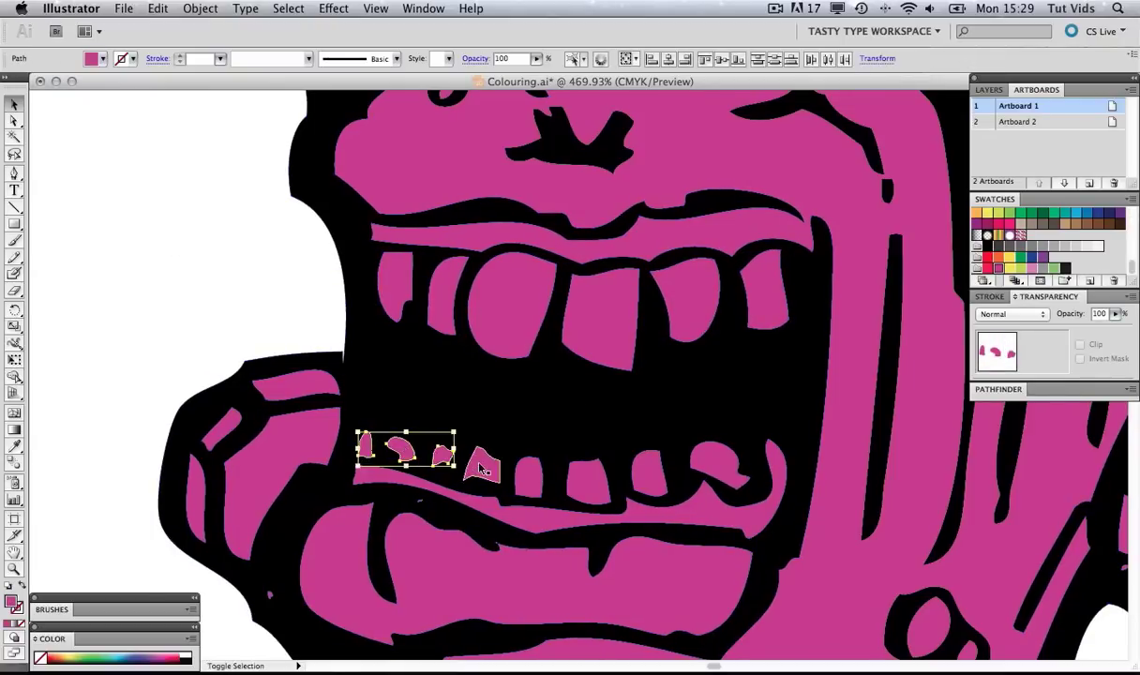
shift+click(482, 464)
shift+click(528, 476)
shift+click(586, 478)
shift+click(653, 471)
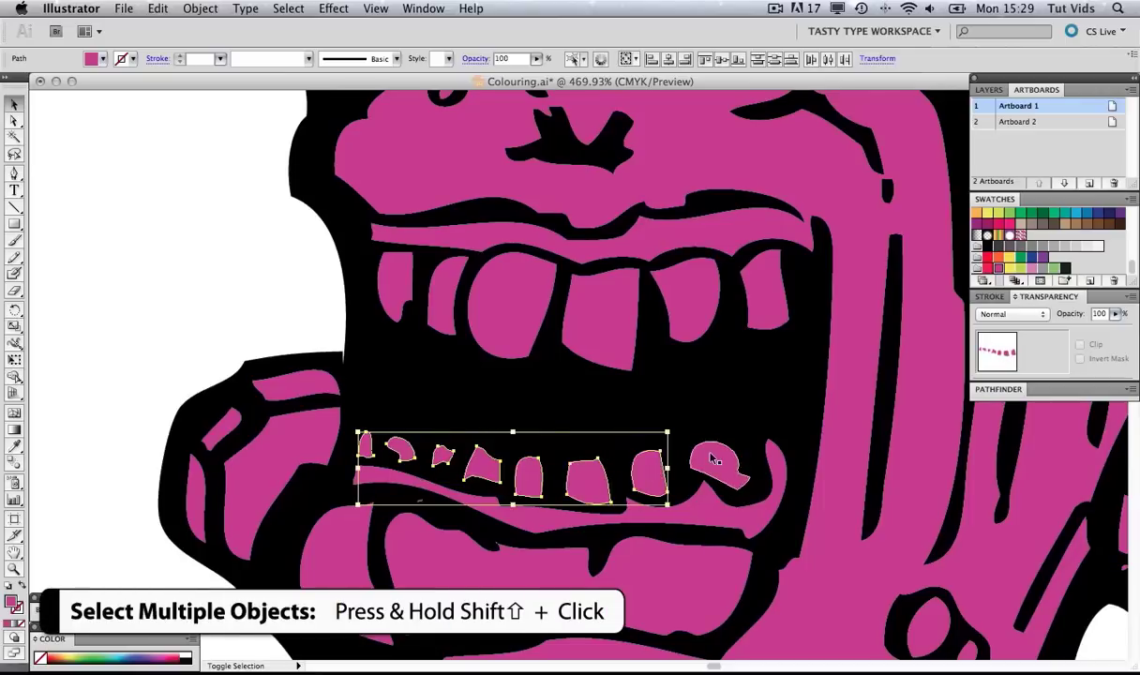
shift+click(718, 462)
shift+click(759, 295)
shift+click(682, 289)
shift+click(590, 310)
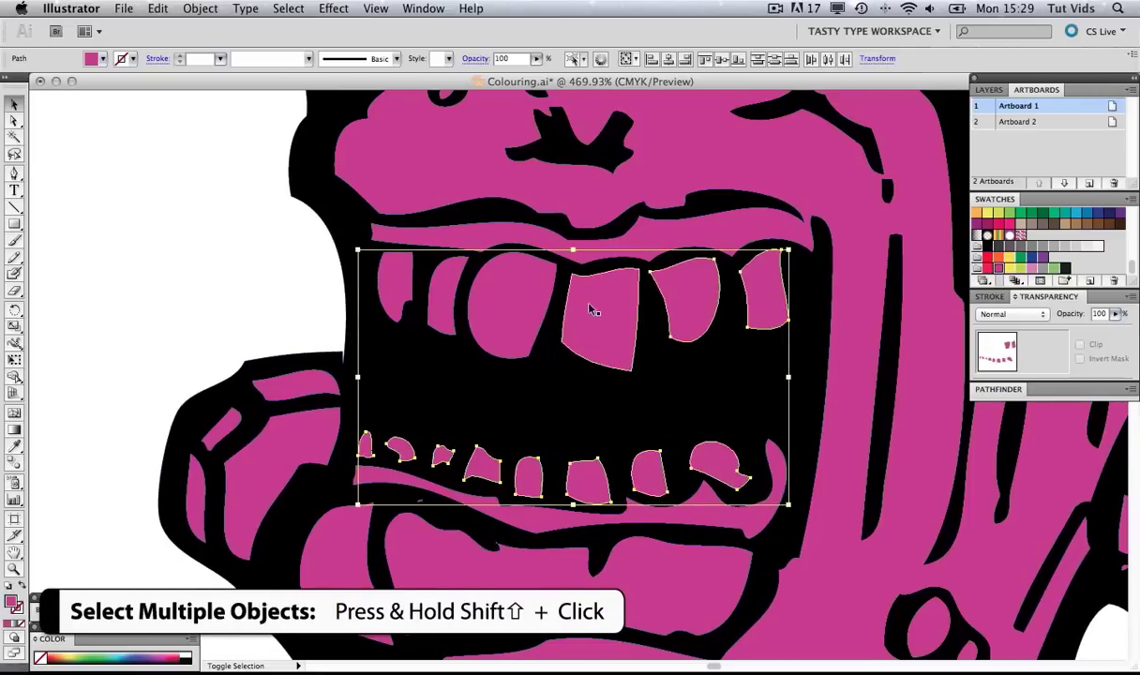
shift+click(499, 286)
shift+click(448, 292)
shift+click(406, 284)
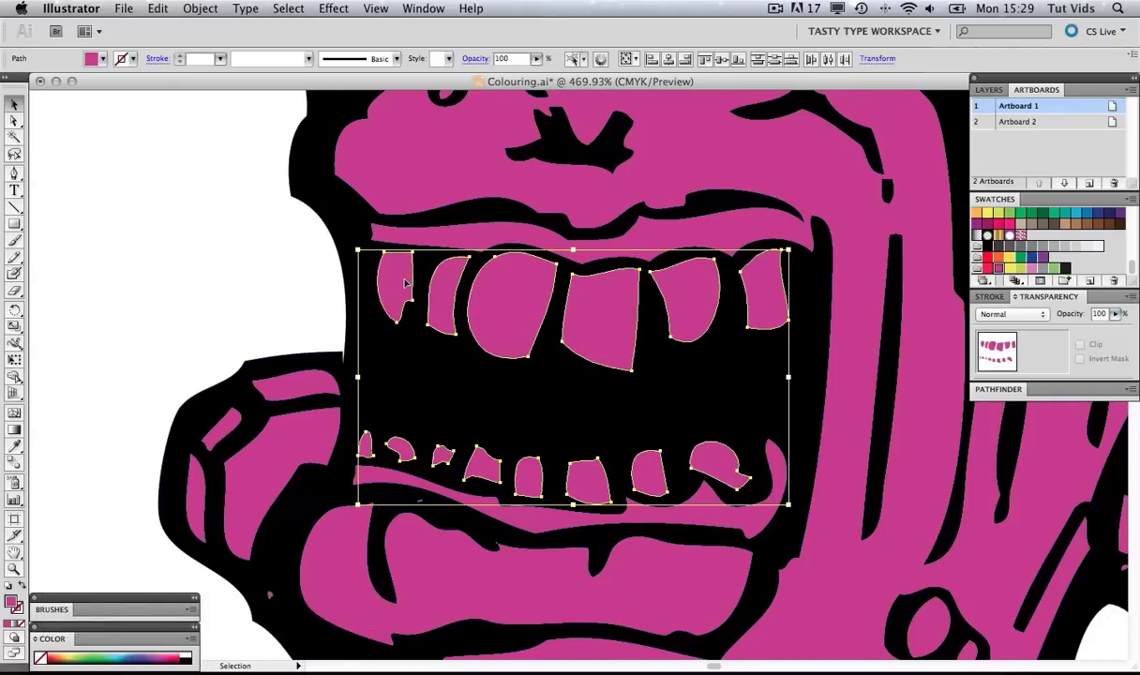
key(super+x)
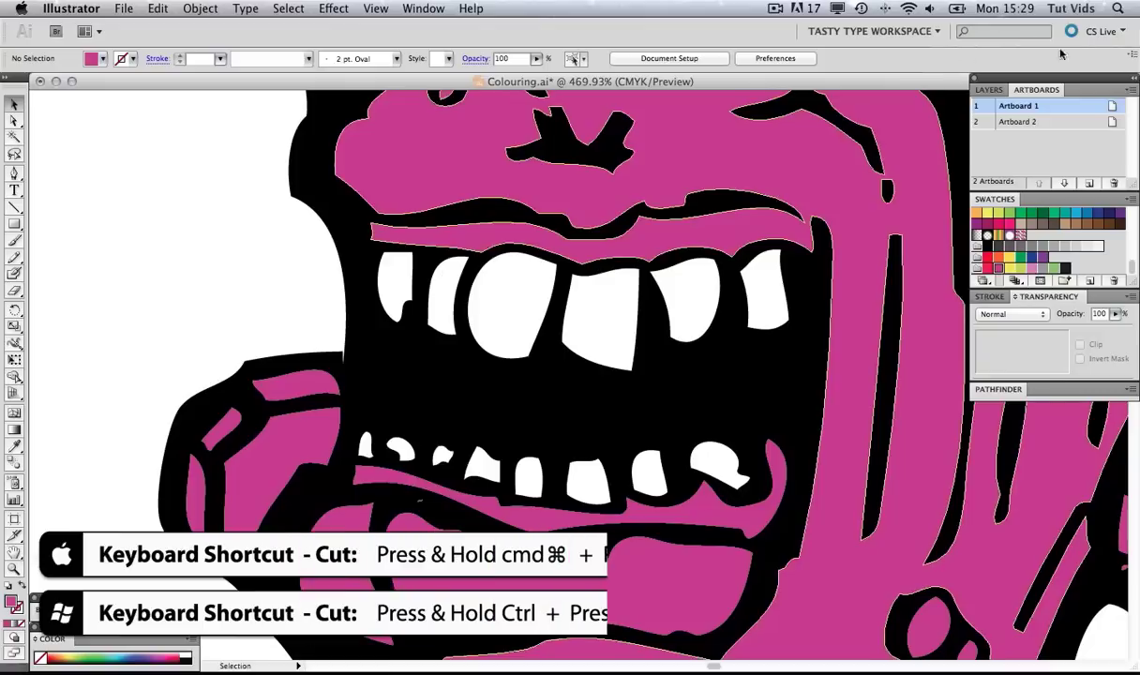
- Create a new layer named Teeth above the Skin layer
click(1133, 91)
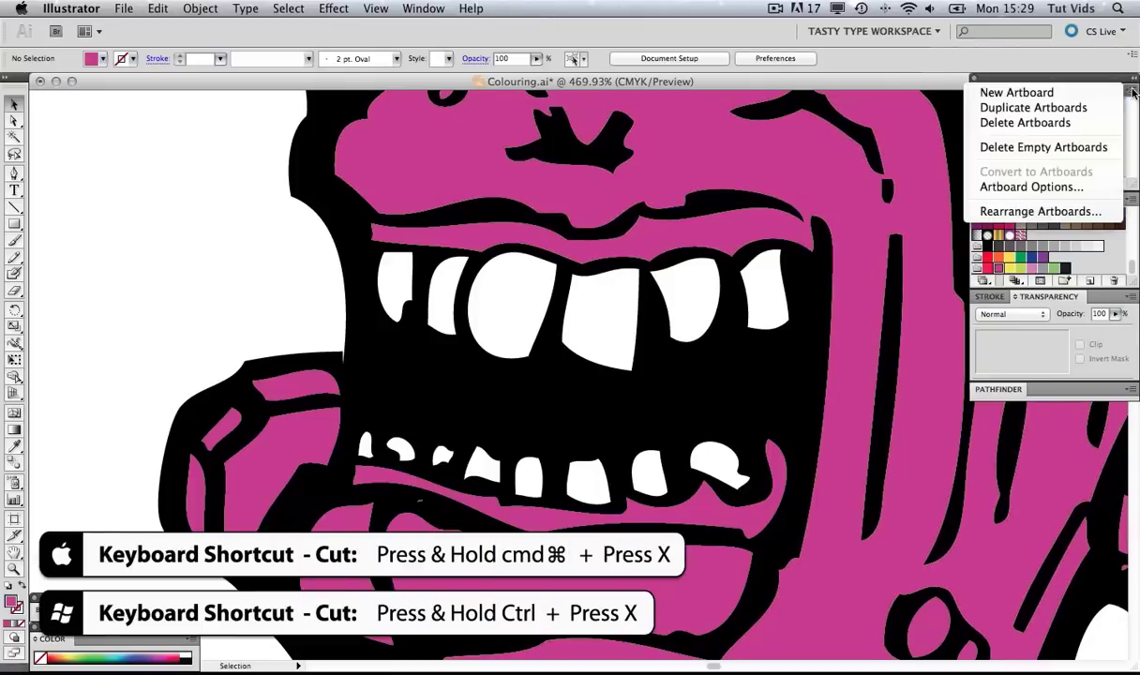
click(986, 94)
click(989, 90)
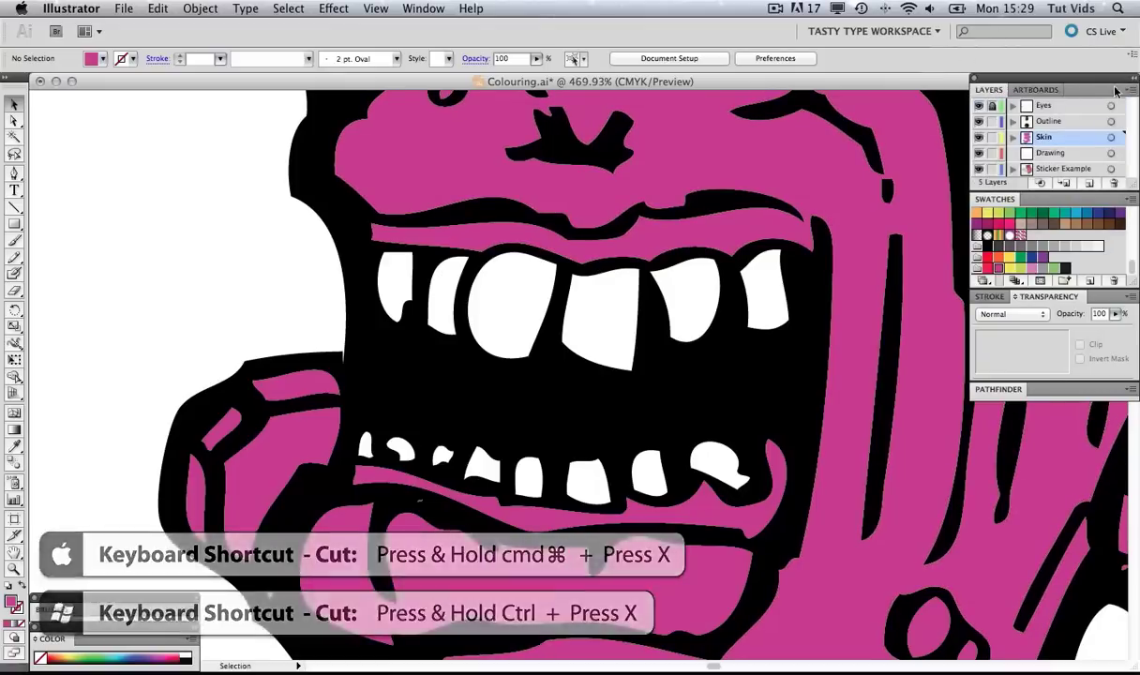
click(1129, 90)
click(1078, 98)
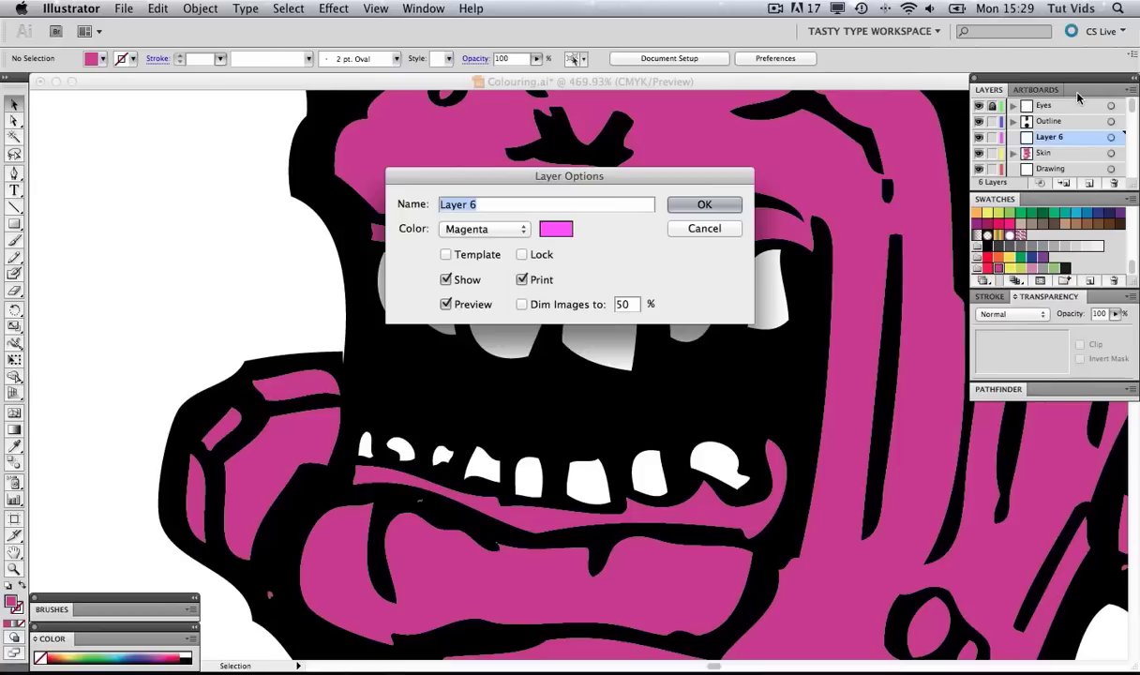
text(Teeth)
click(705, 207)
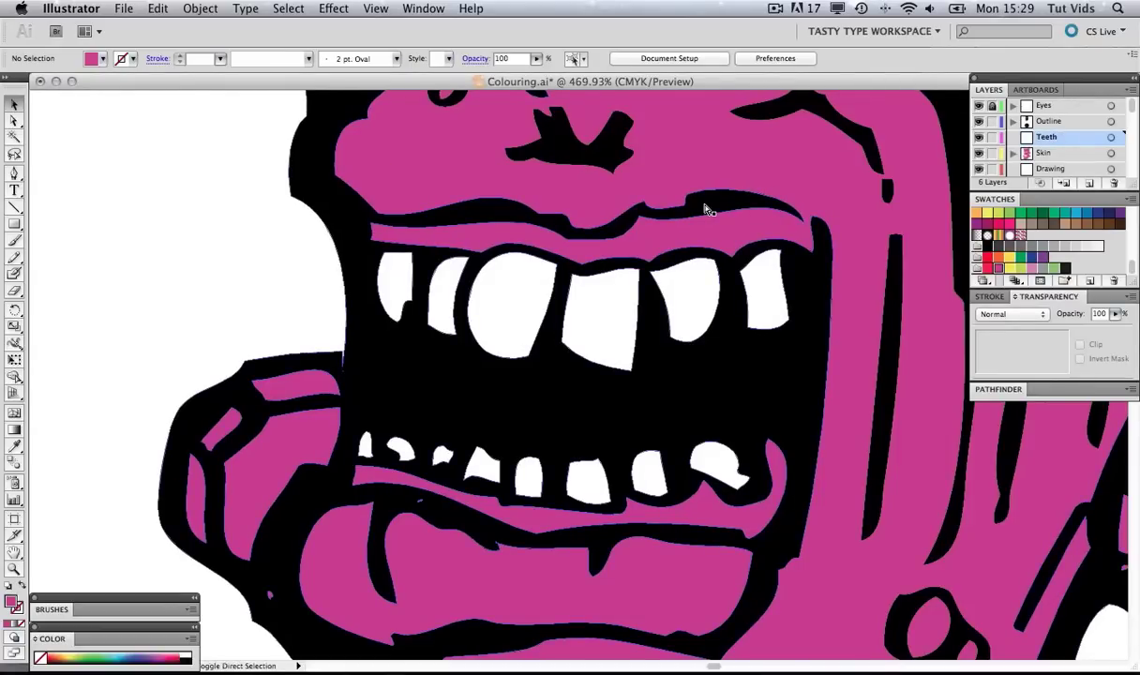
- Paste the cut teeth in place on the Teeth layer and fill them with white
key(super+f)
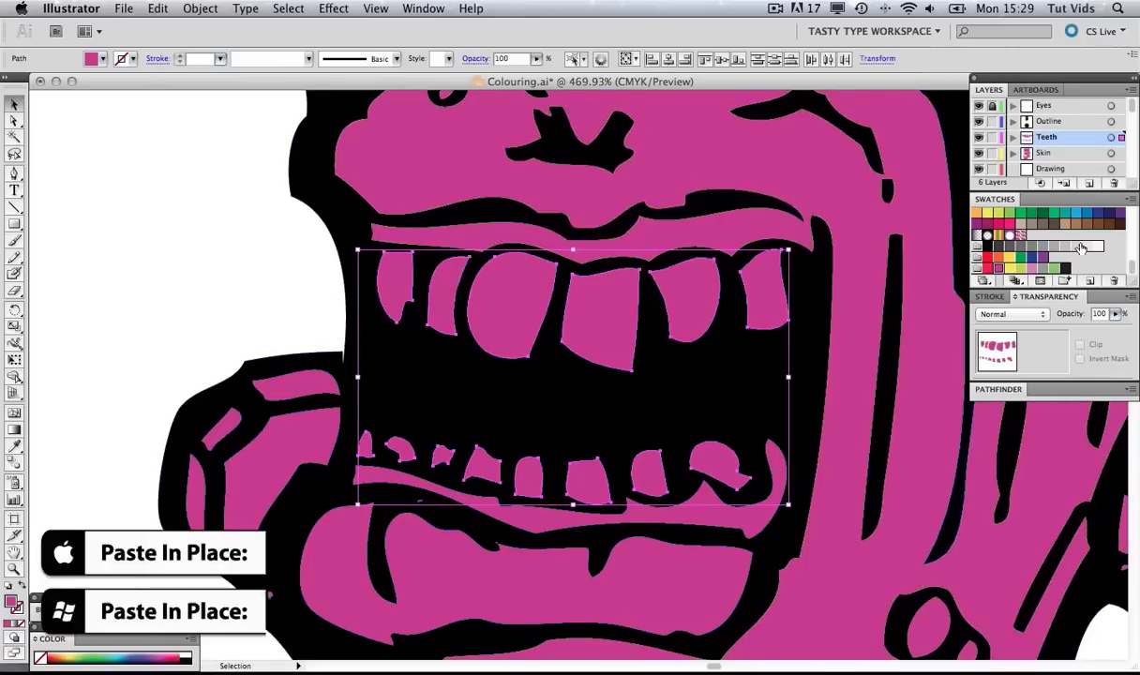
click(189, 657)
click(178, 118)
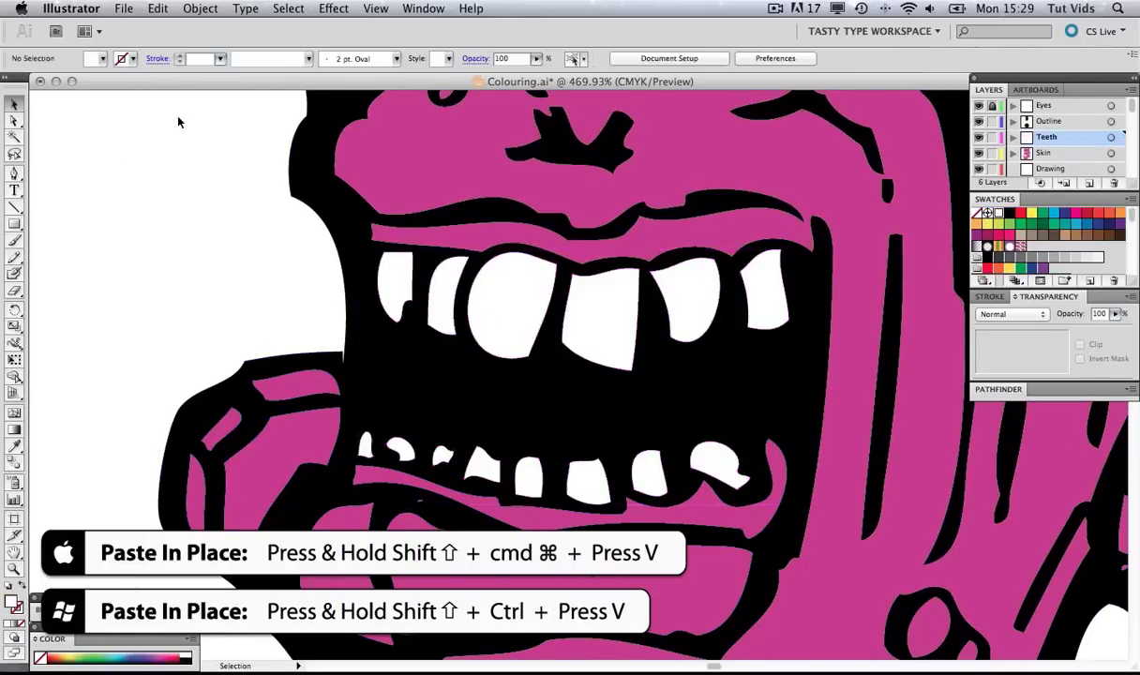
- Select the main face shape on the Skin layer and copy it
key(super+0)
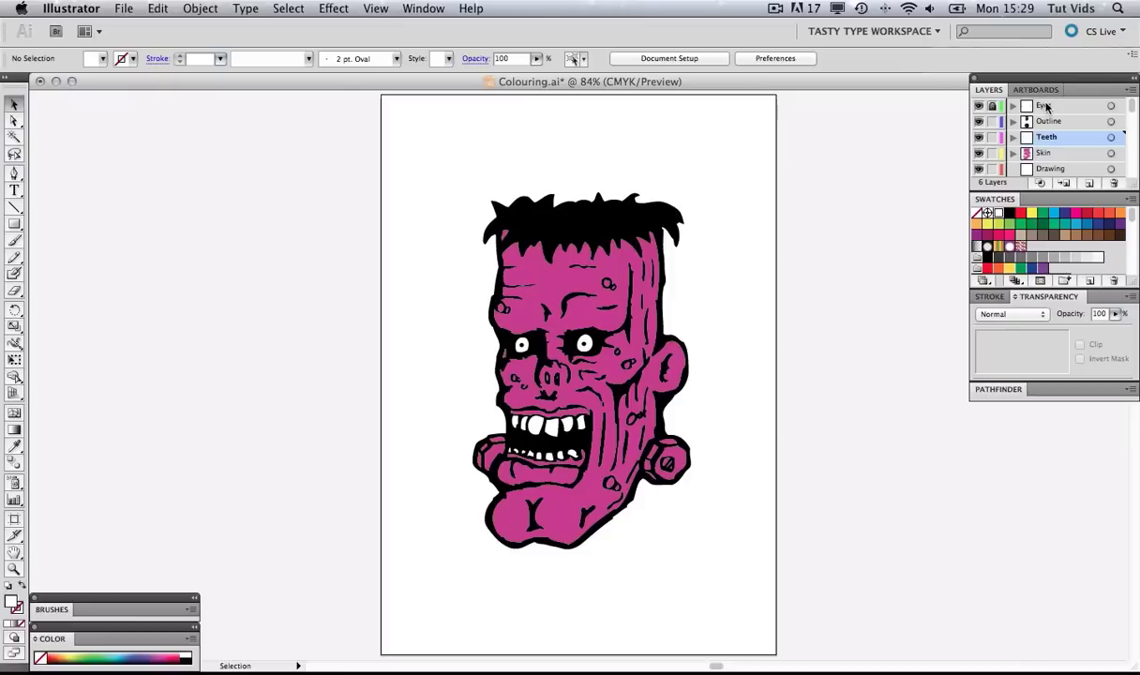
key(z)
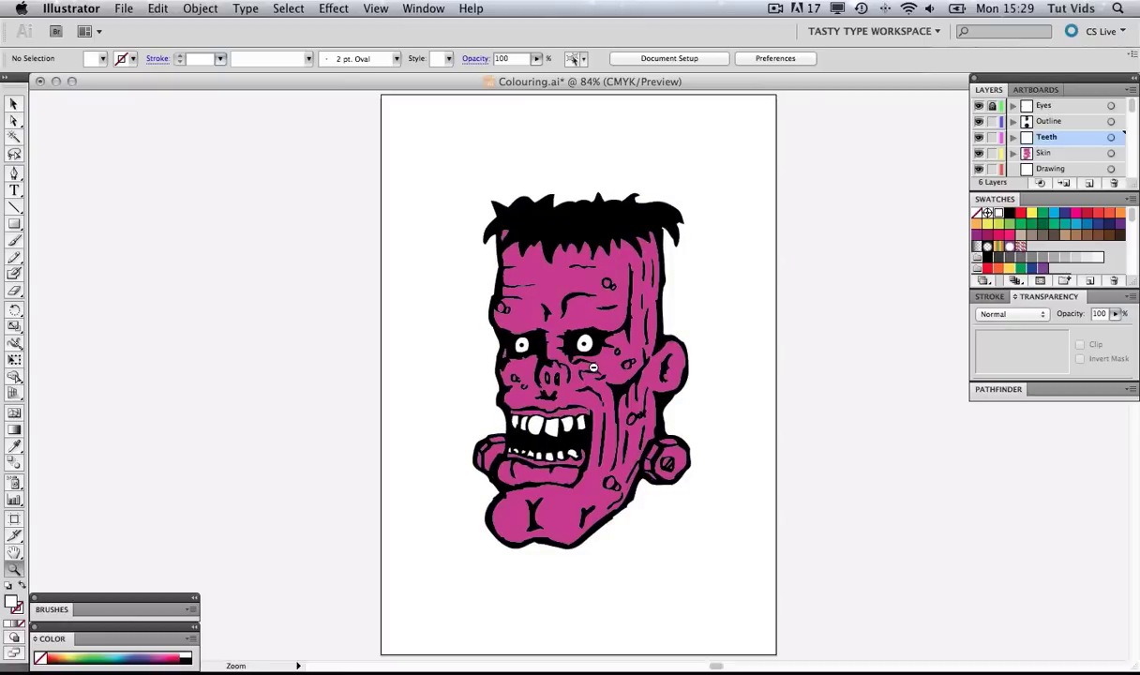
click(593, 368)
click(593, 368)
alt+click(628, 295)
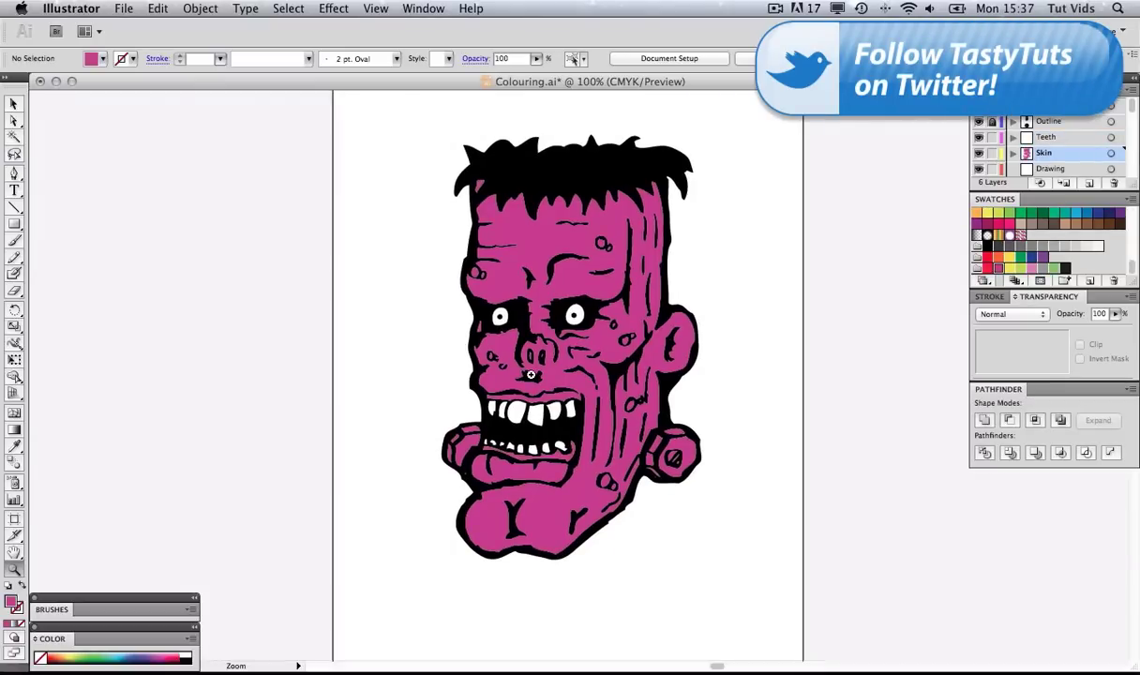
key(v)
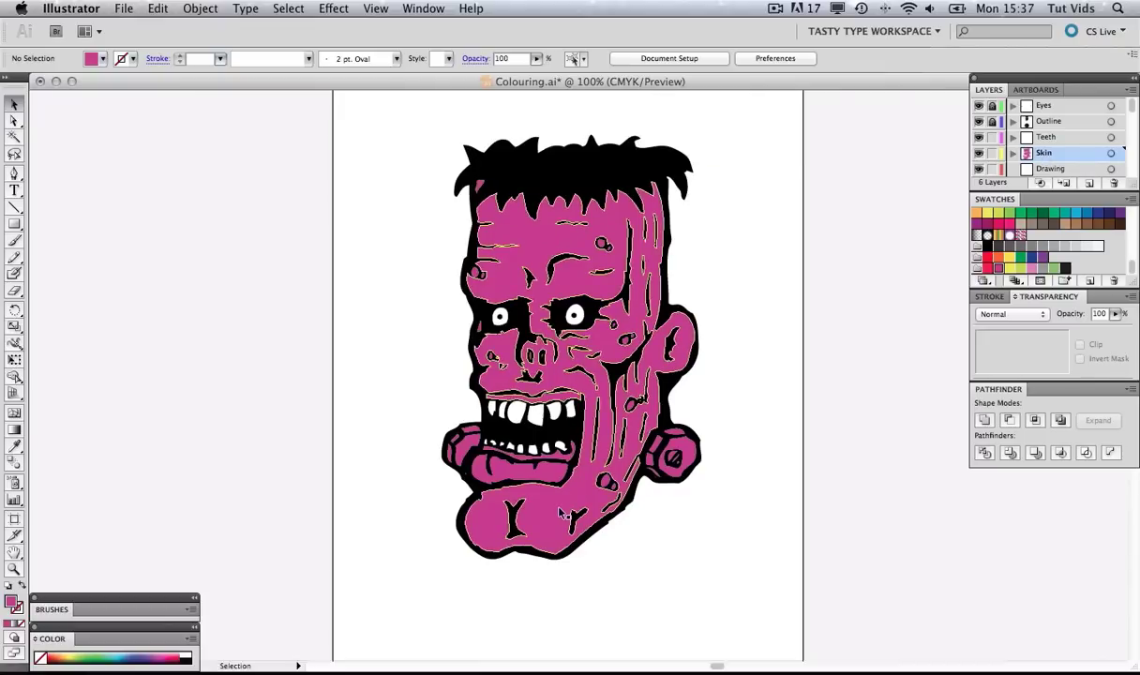
click(531, 489)
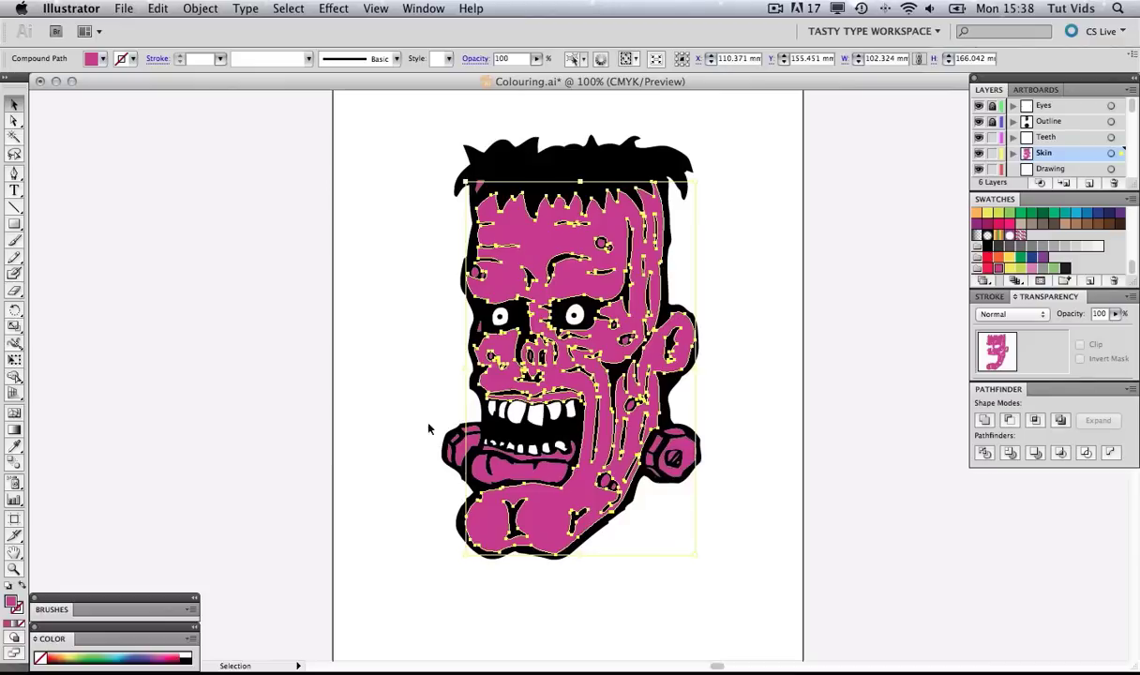
click(761, 266)
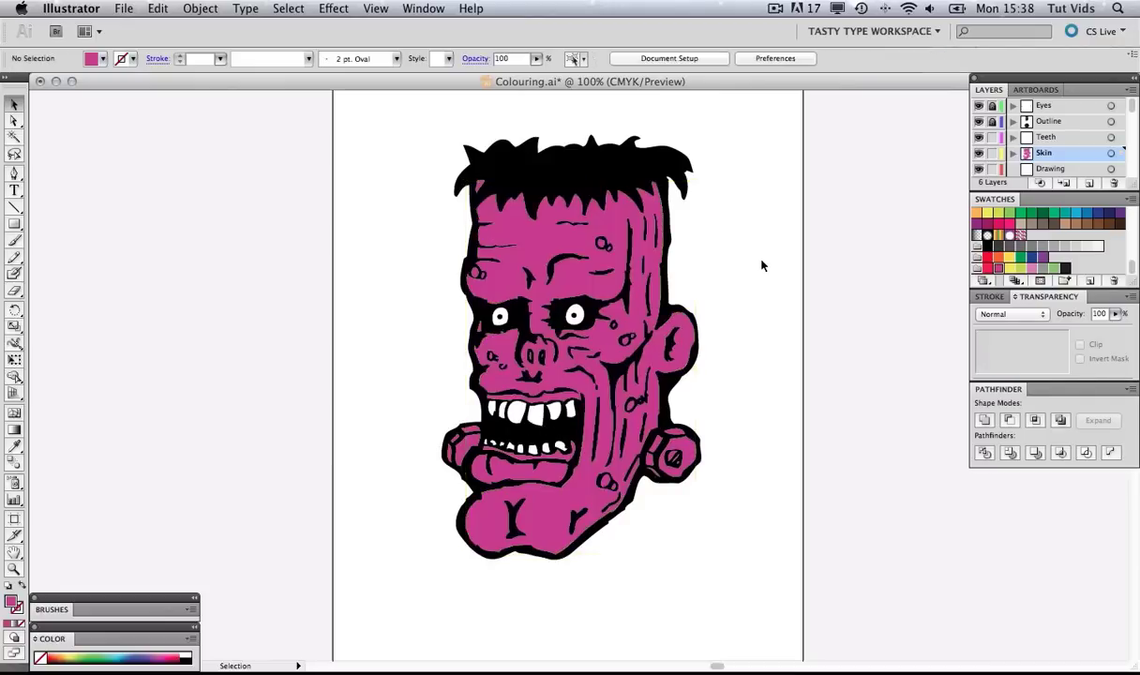
click(575, 281)
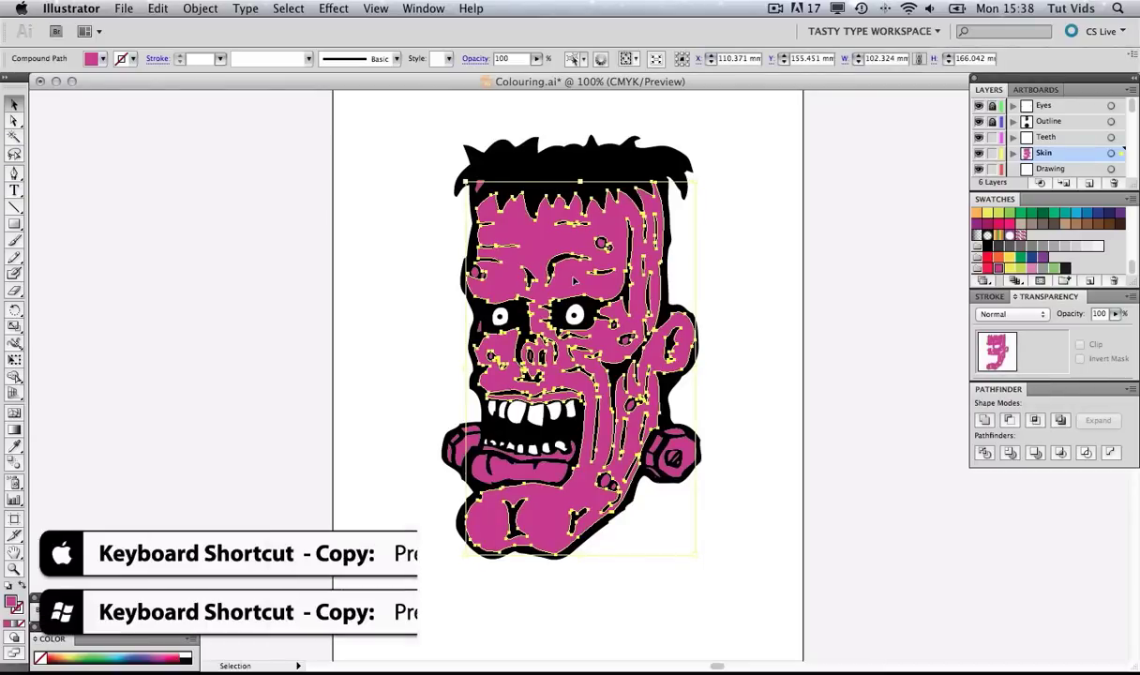
key(super+c)
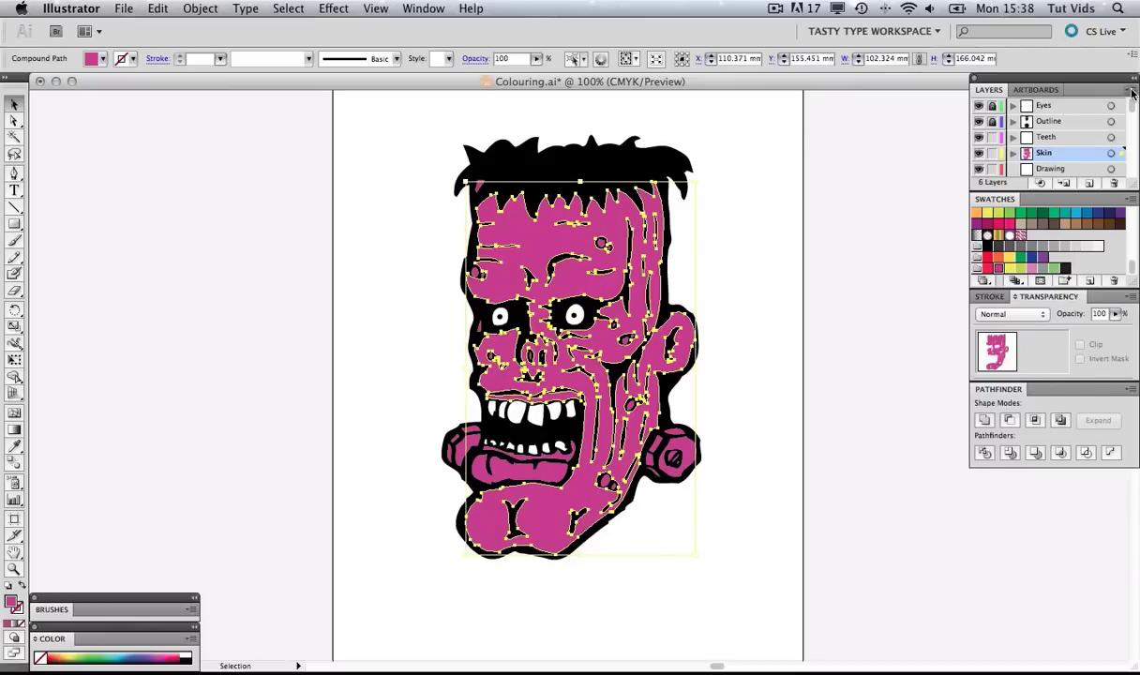
- Create a new layer named Skin Top directly above the Skin layer
click(1131, 92)
click(984, 93)
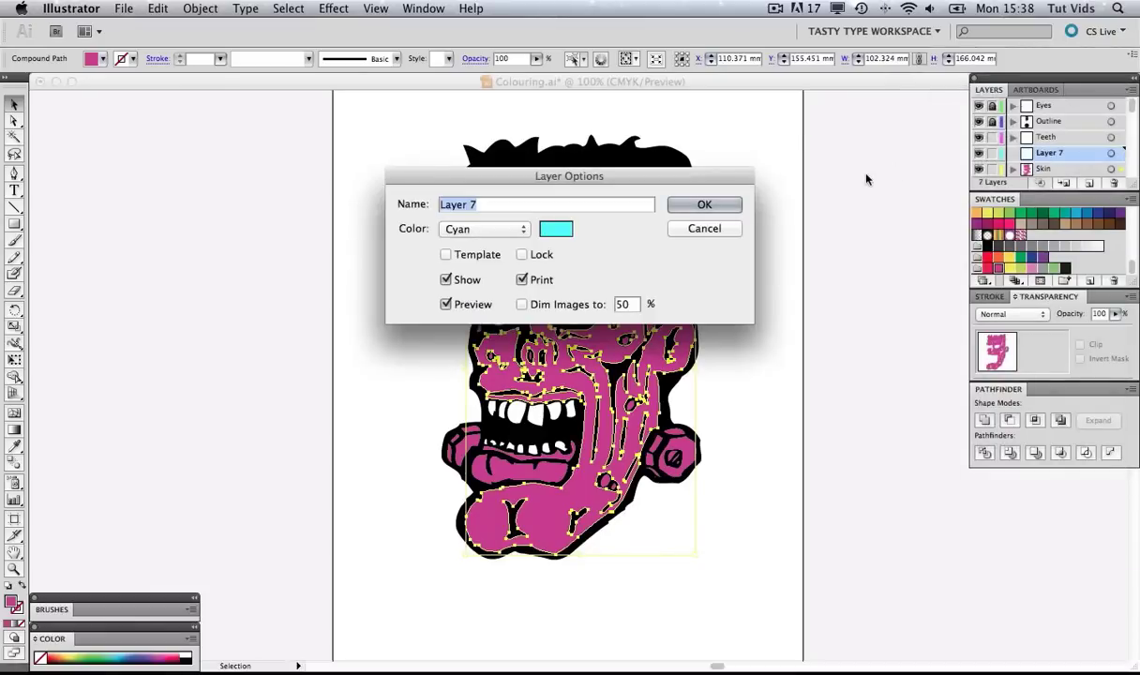
text(Skin Top)
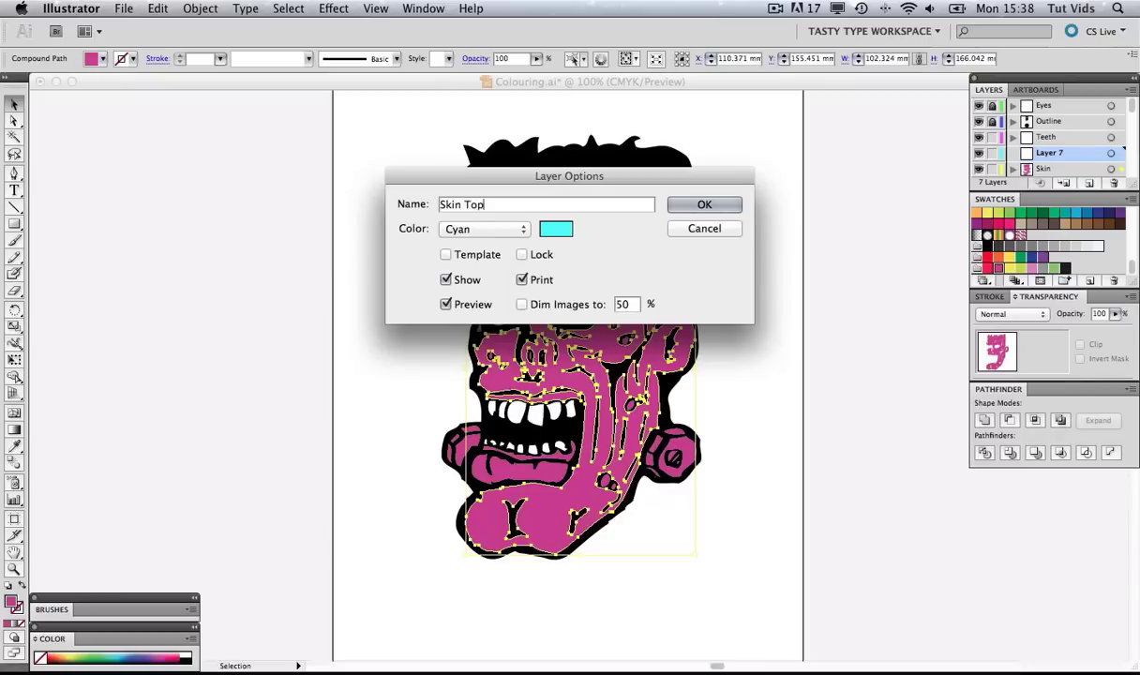
click(731, 203)
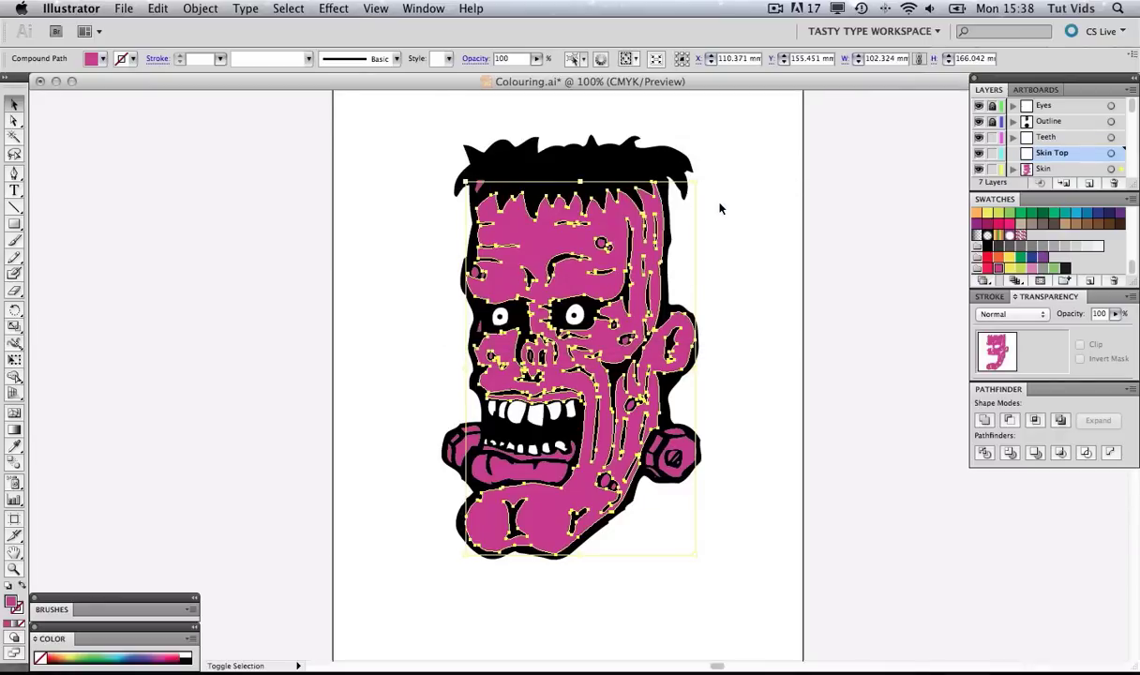
- Paste the copied face shape in place on the Skin Top layer and fill it with the red swatch C=1 M=96 Y=70 K=0
key(super+shift+b)
key(super+f)
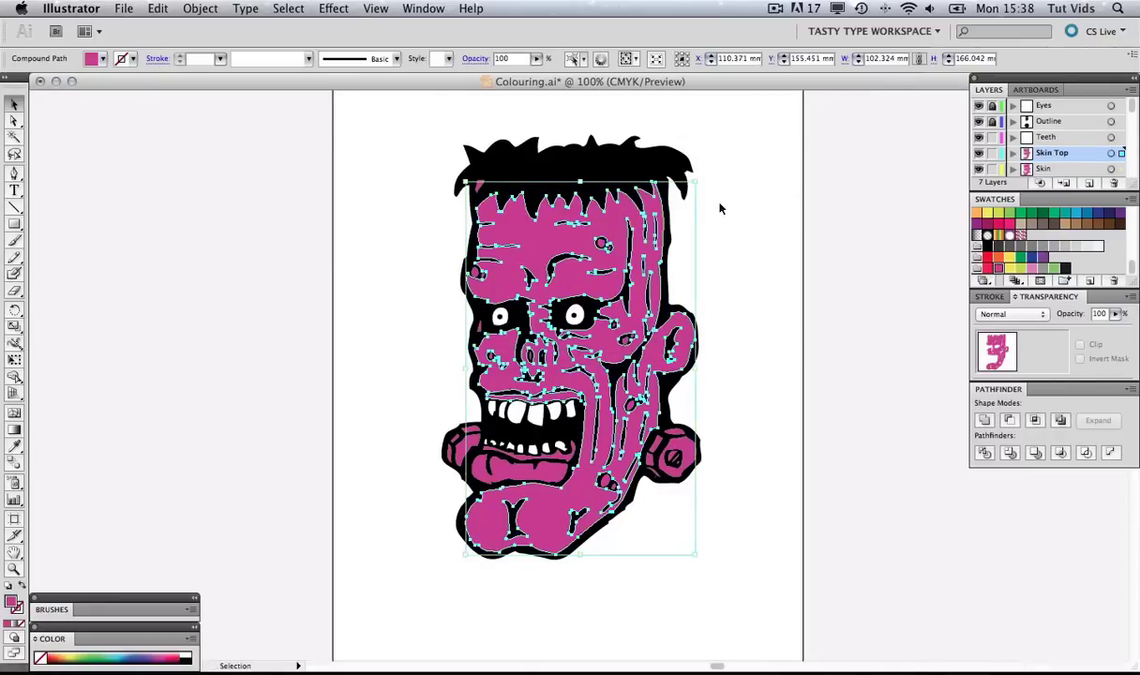
key(super+shift+a)
key(super+shift+v)
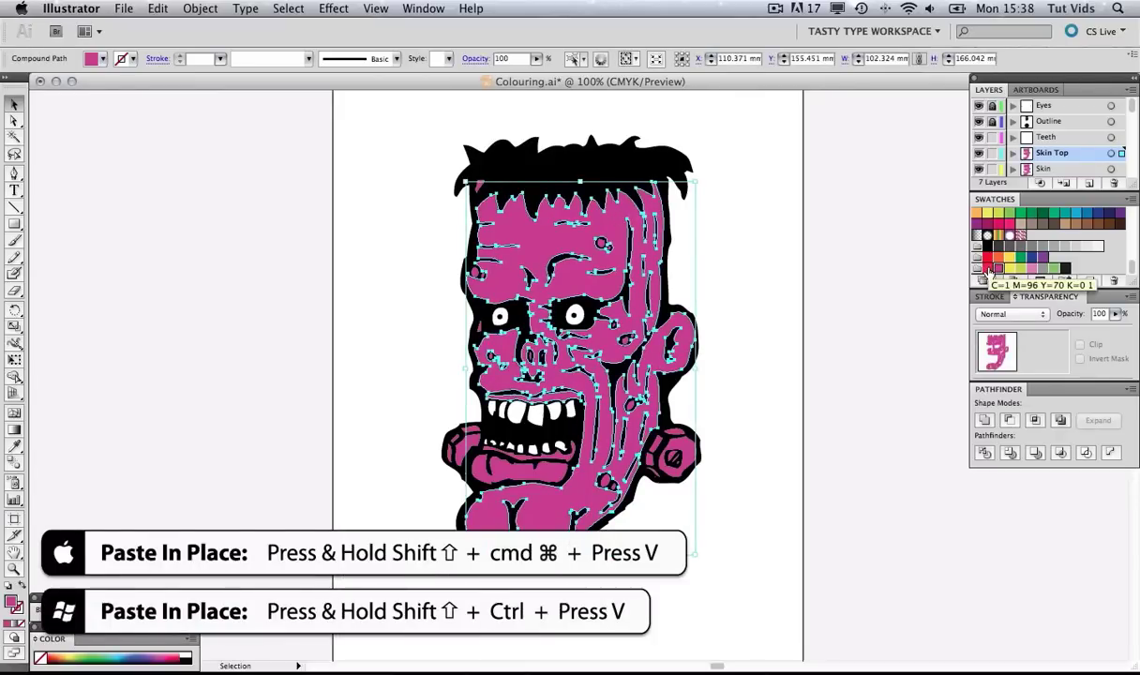
click(988, 270)
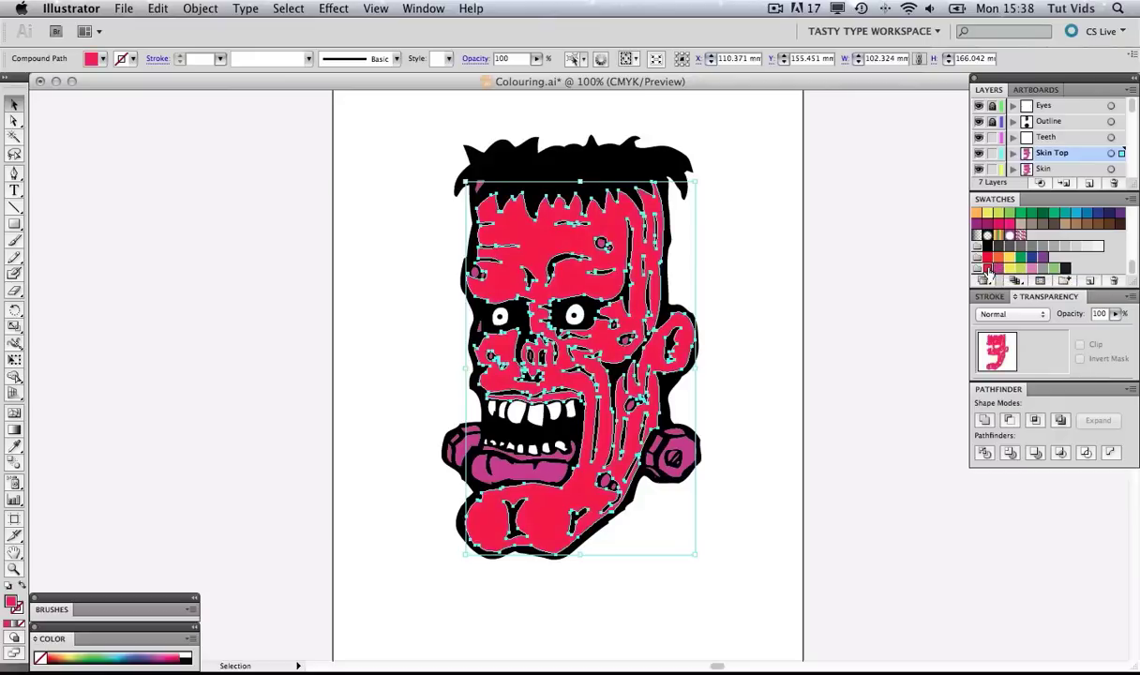
click(924, 255)
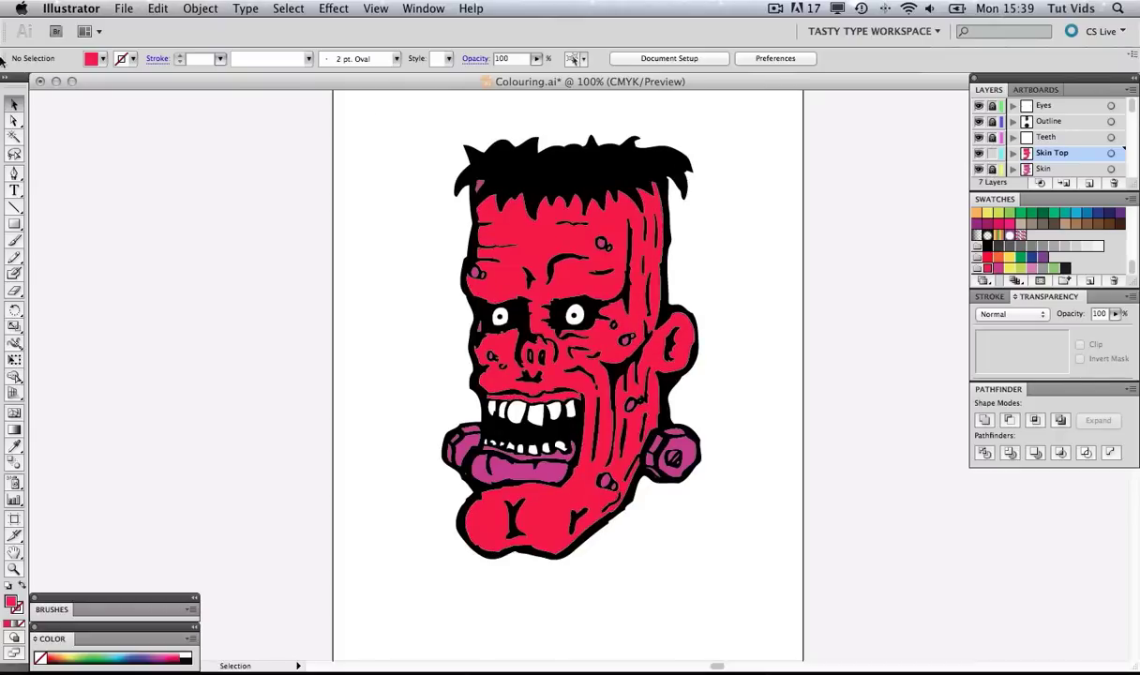
- Draw a closed Pen shape about 72 by 179 mm along the face's side edge, enclosing the side of the head, ear and neck bolt
click(14, 173)
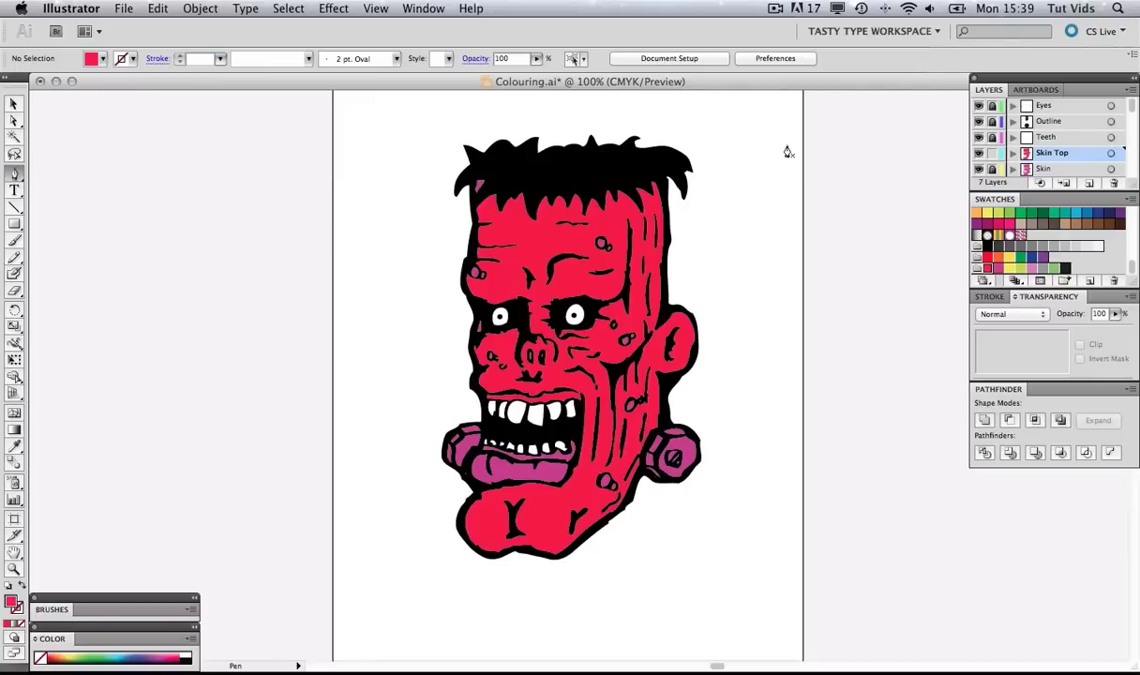
click(666, 119)
click(638, 125)
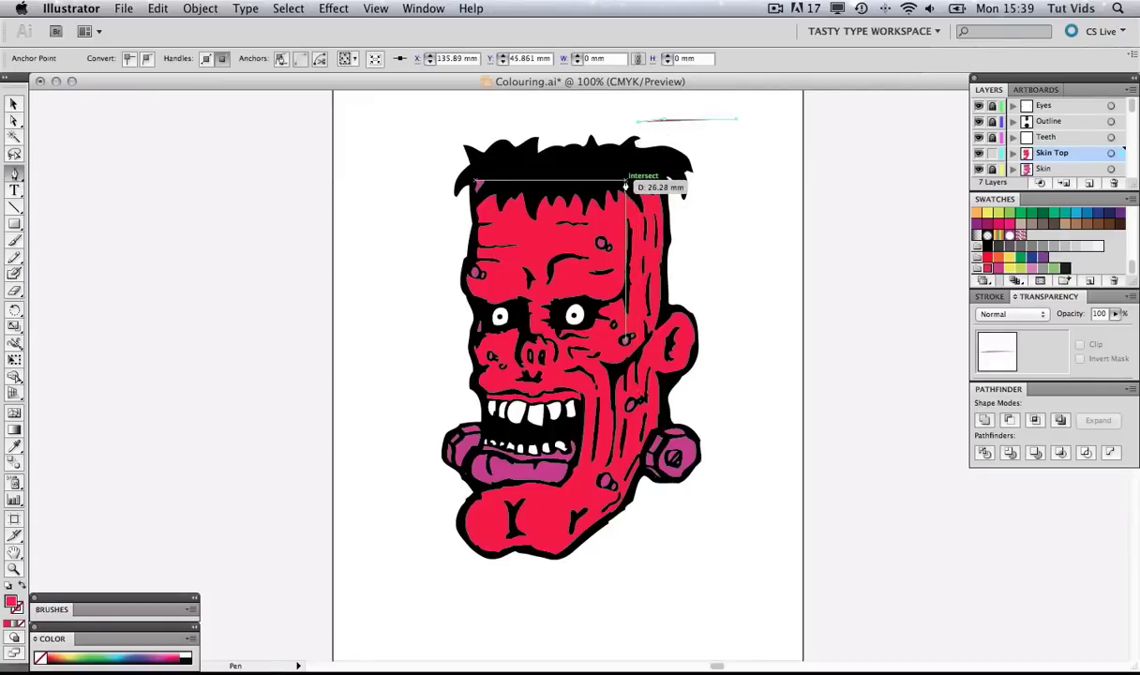
click(625, 178)
click(630, 223)
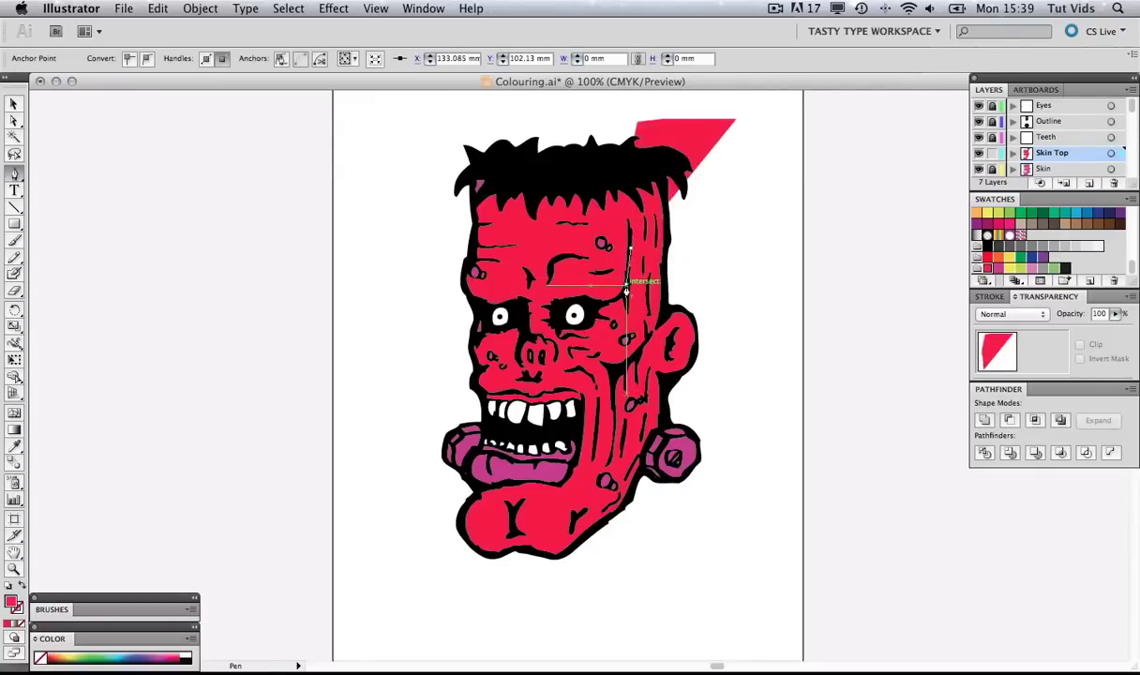
click(625, 307)
click(647, 328)
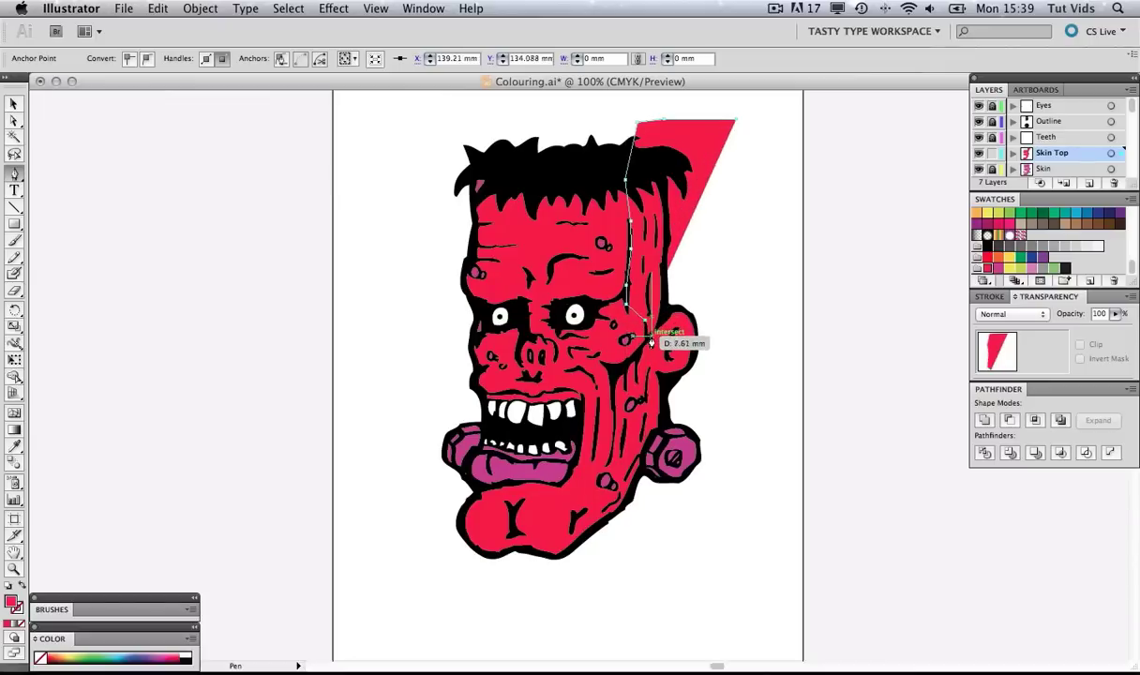
click(639, 347)
click(613, 371)
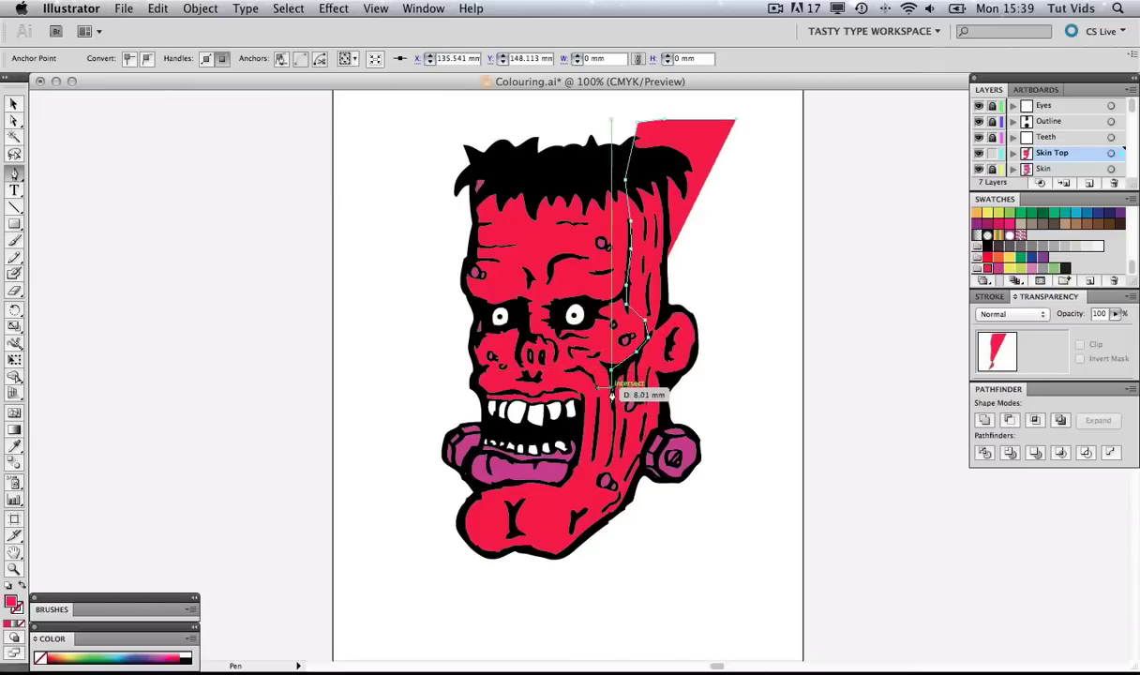
click(611, 459)
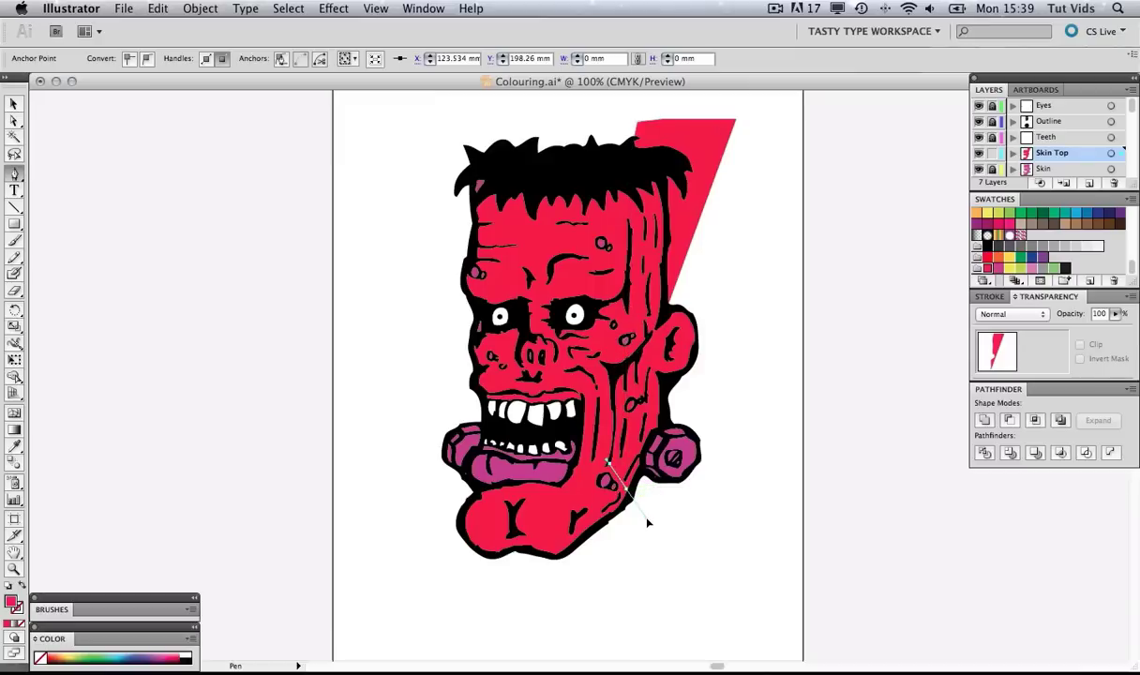
click(615, 489)
click(667, 517)
click(721, 501)
click(770, 375)
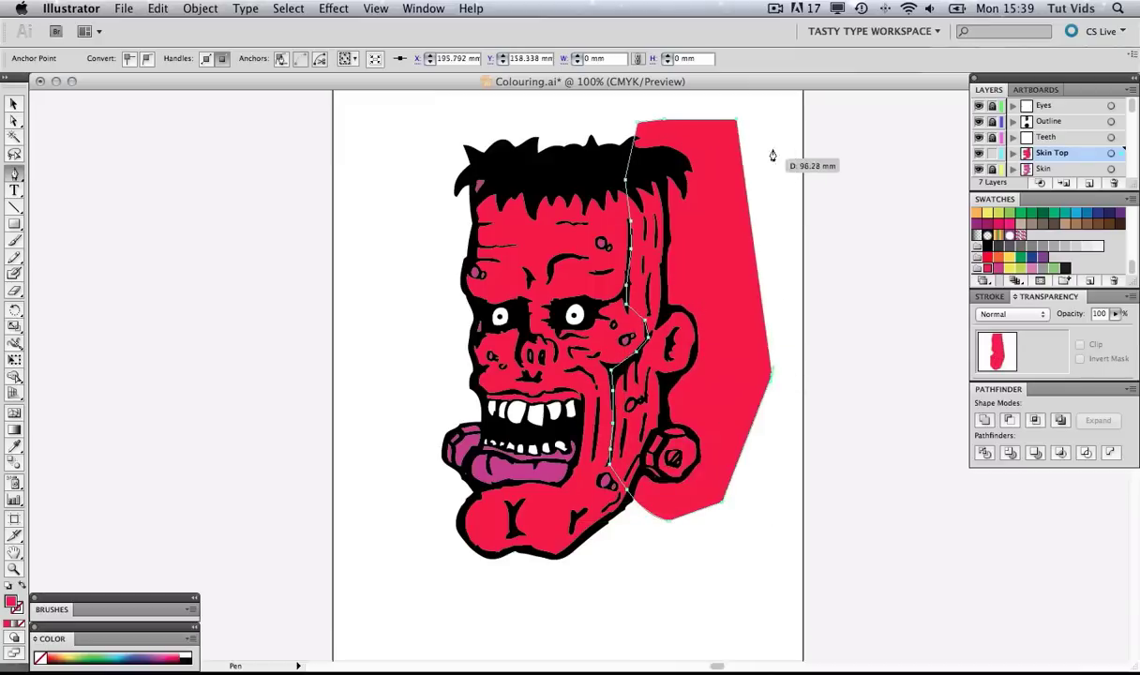
click(737, 121)
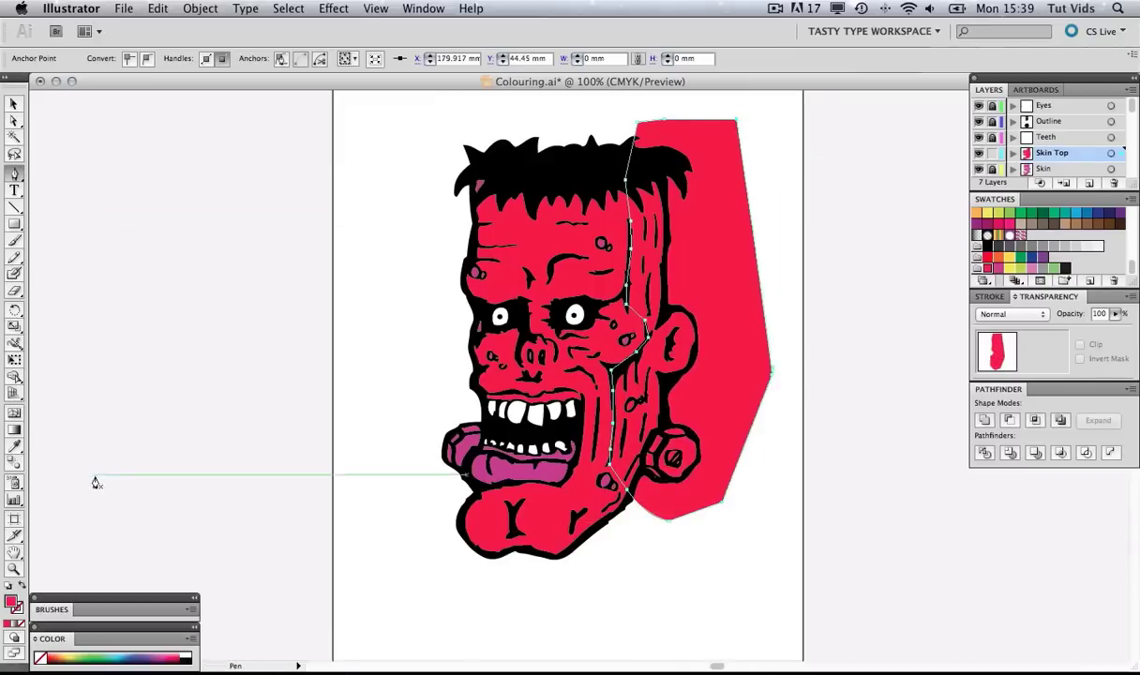
- Fill the new side shape with cyan from the color spectrum and deselect it
click(124, 648)
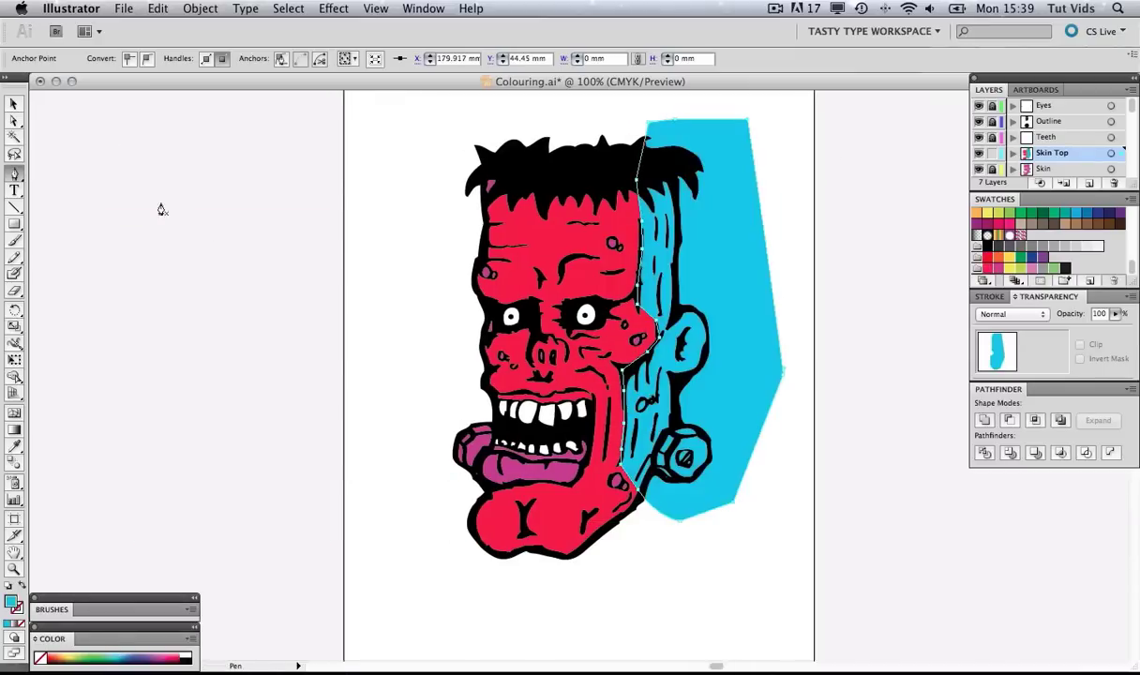
key(v)
click(226, 112)
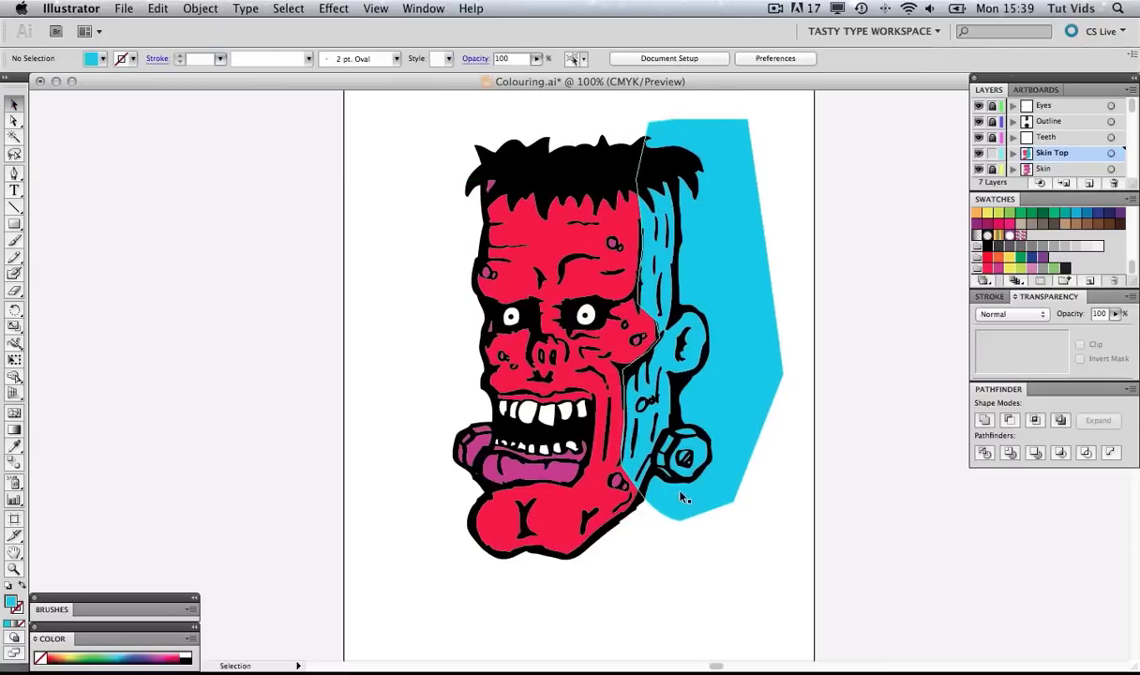
- Try Minus Front on the cyan side shape and the red face shape, and undo the subtraction
click(737, 253)
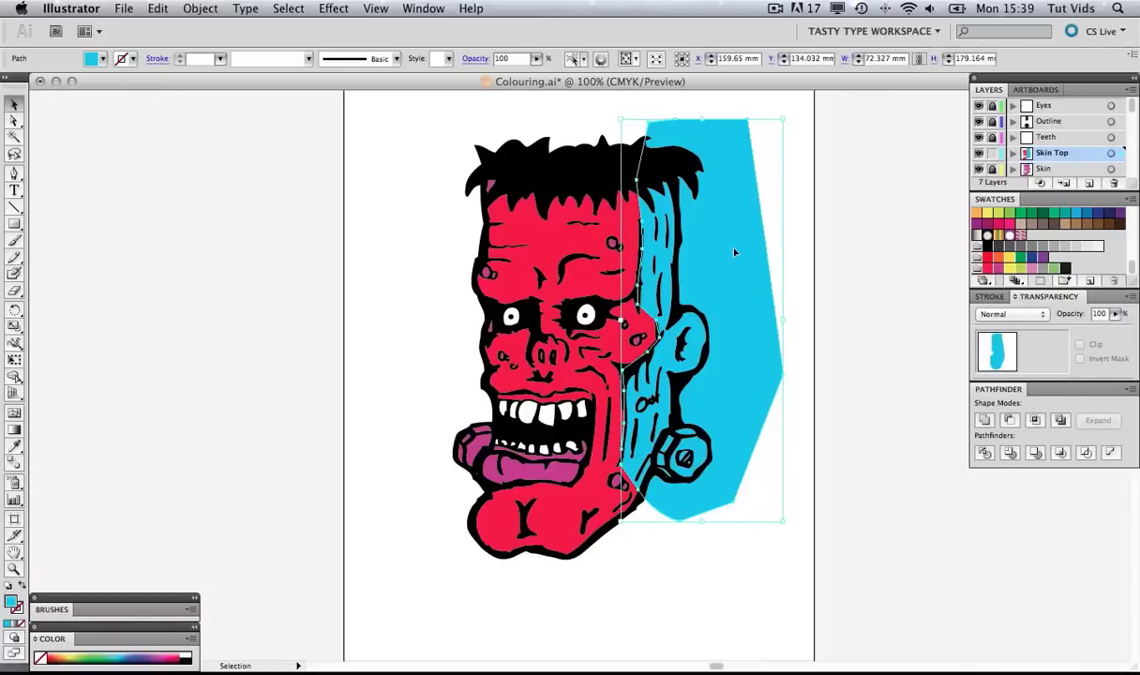
shift+click(581, 240)
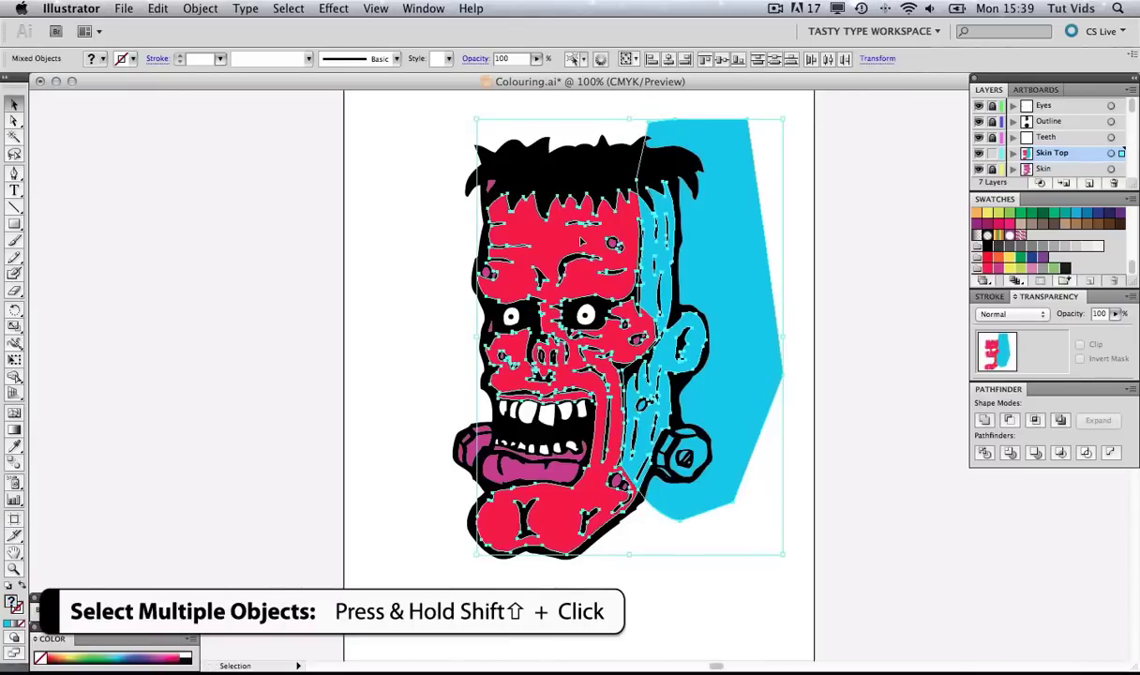
click(1008, 422)
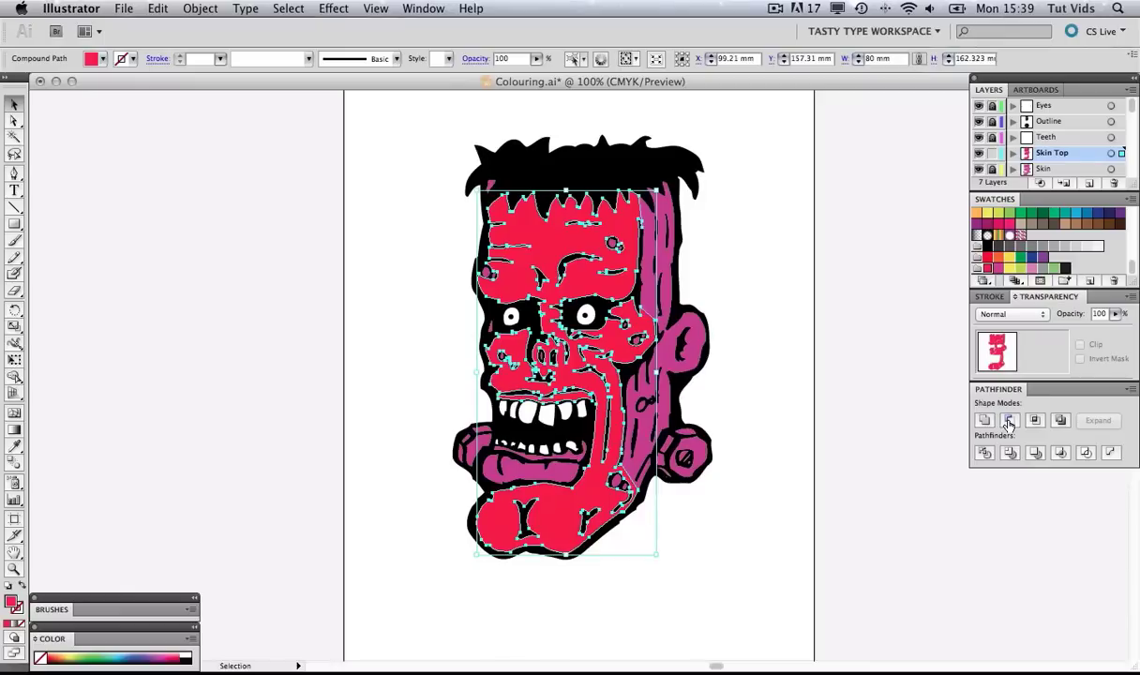
click(881, 279)
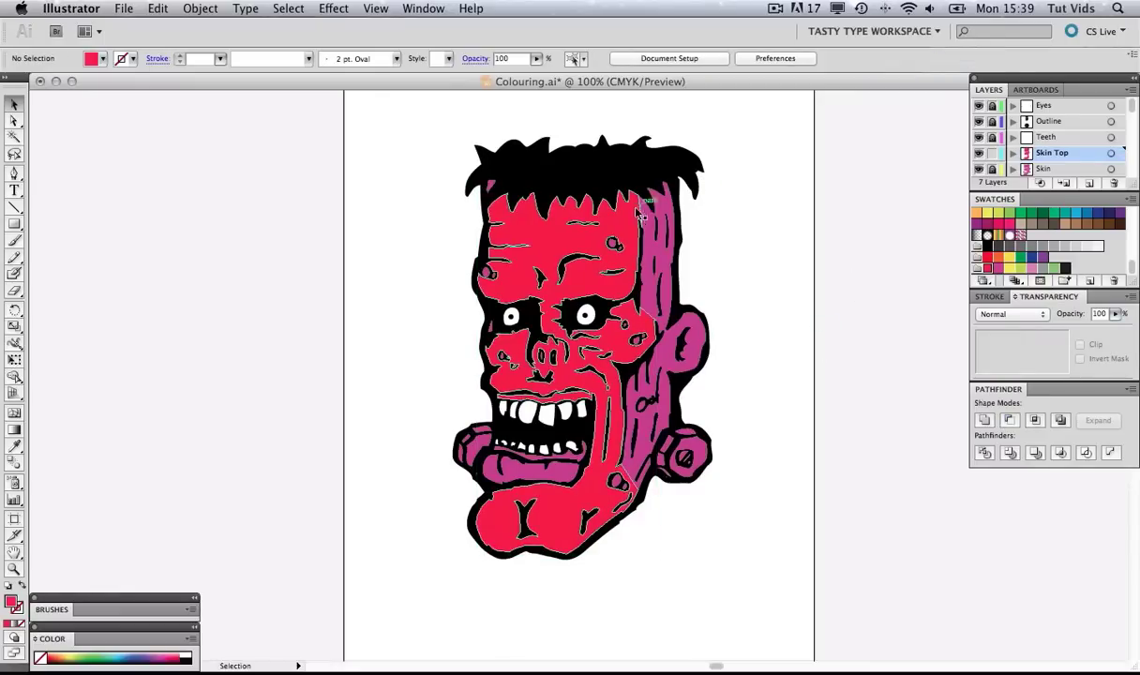
key(super+z)
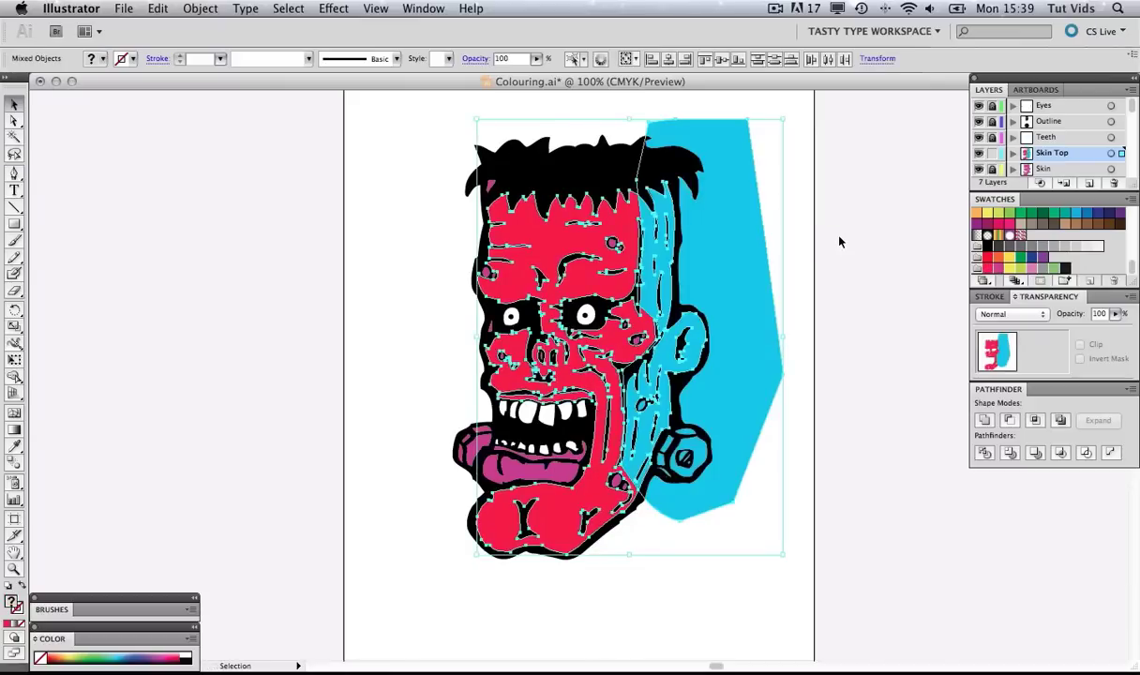
click(873, 245)
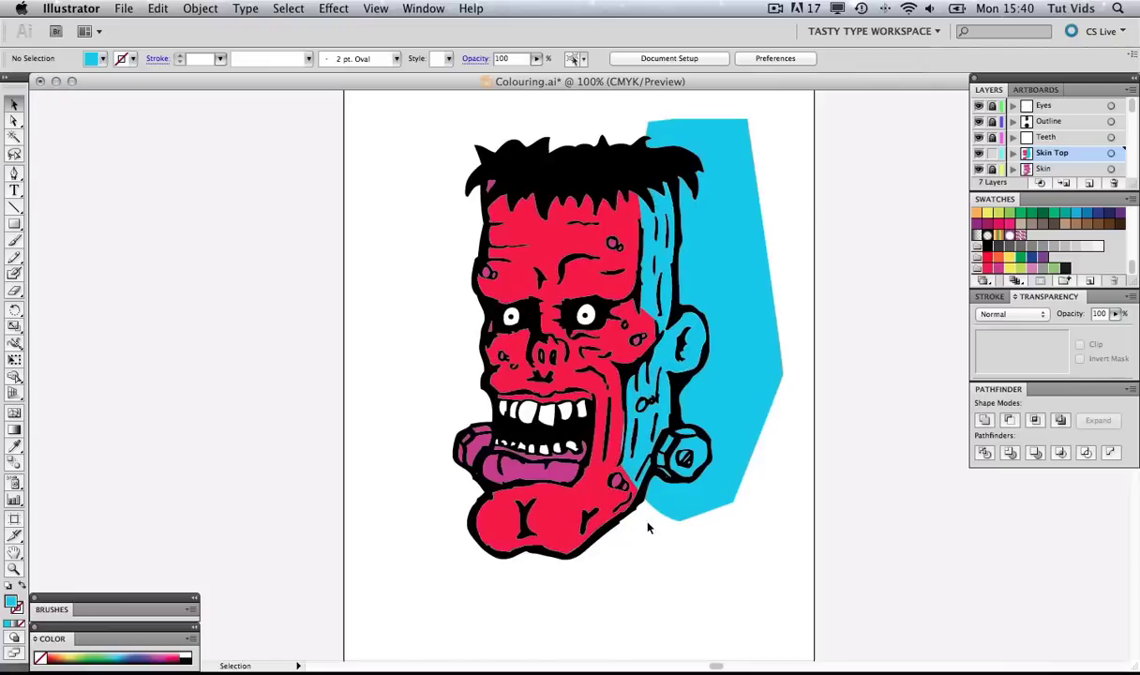
- Select the cyan side shape together with the red face shape and subtract it from the face using Minus Front
click(742, 203)
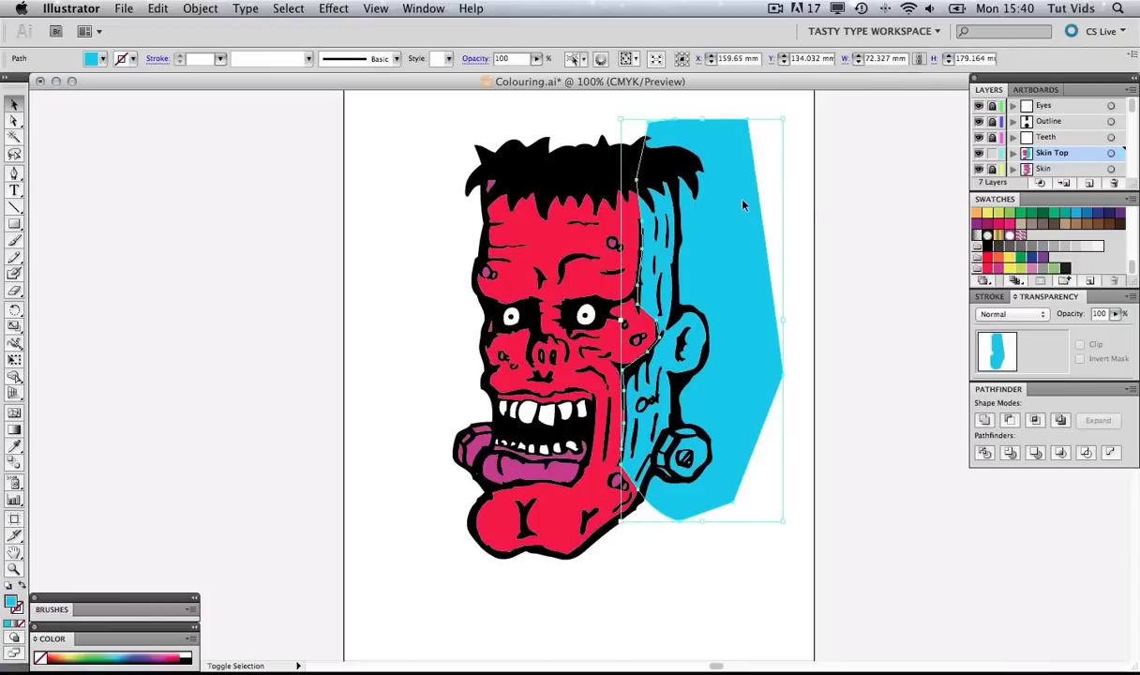
shift+click(516, 203)
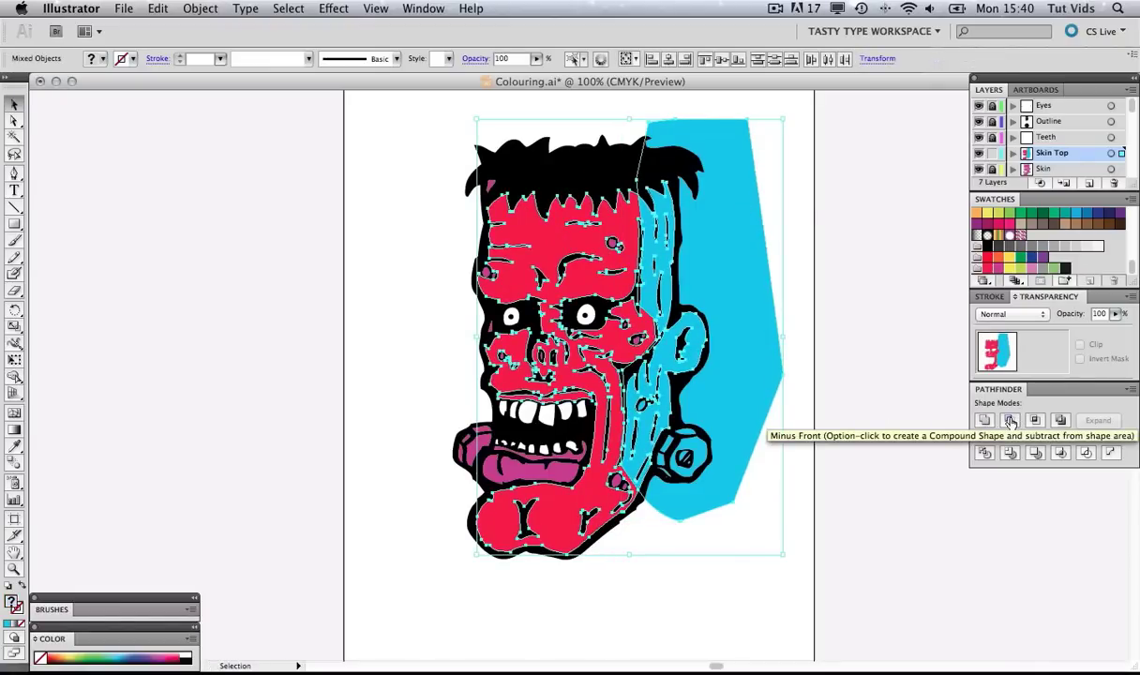
click(1011, 422)
click(933, 370)
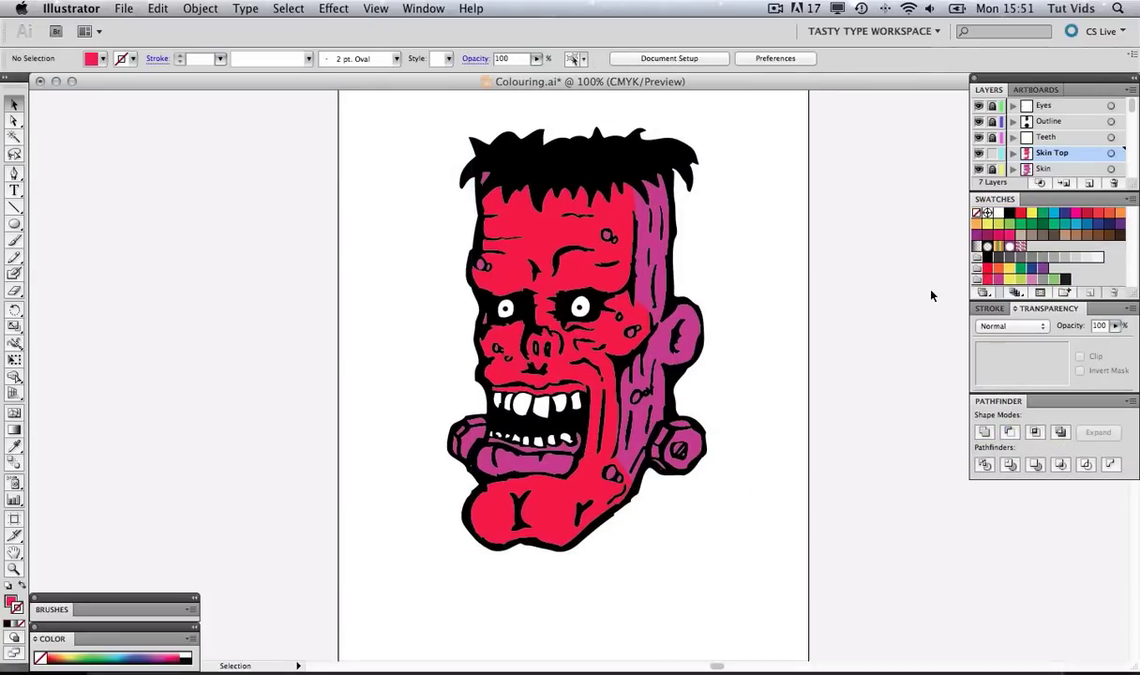
click(542, 237)
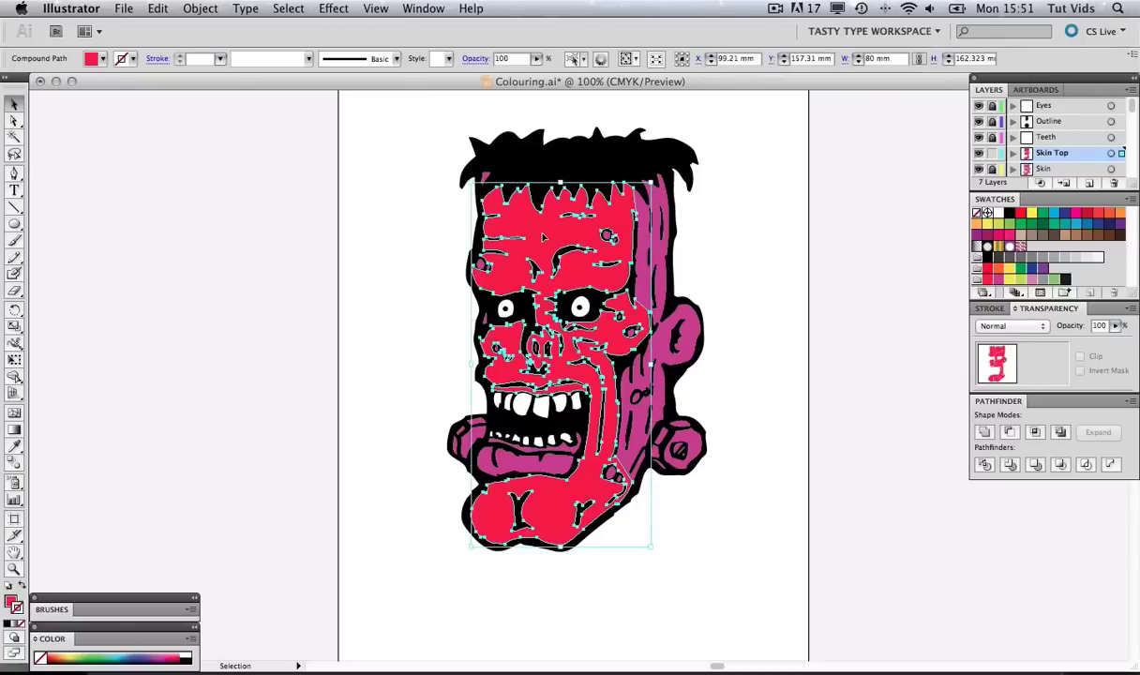
click(882, 240)
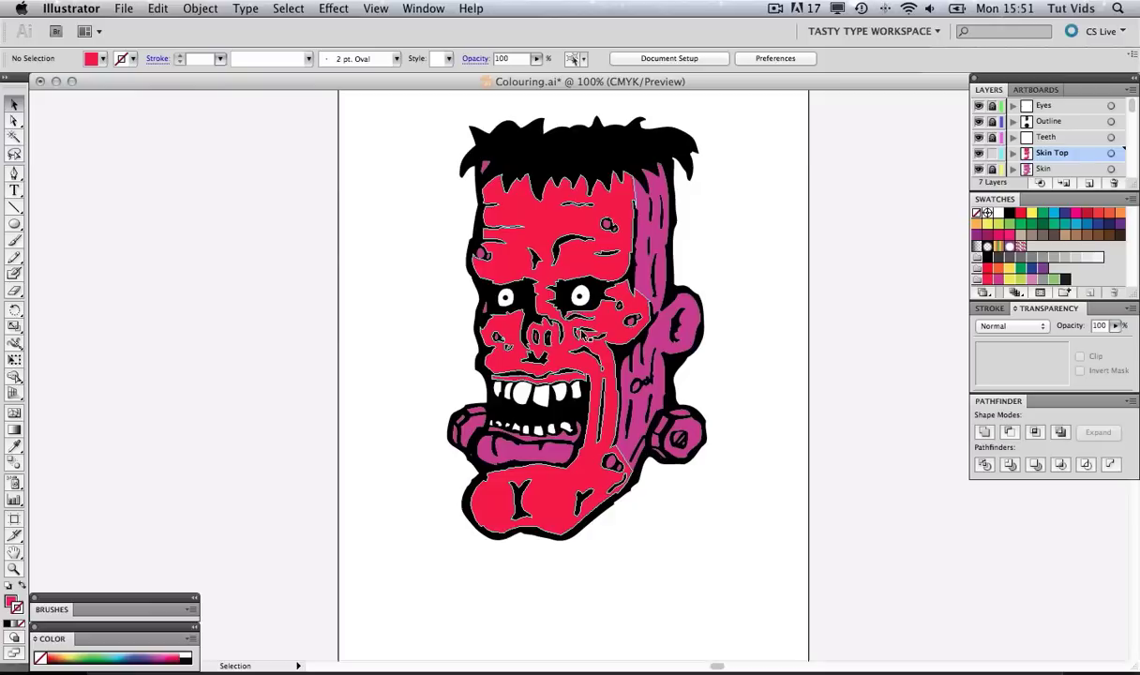
- Unlock the locked layers, fill both eyeballs with the light yellow swatch and deselect them
click(579, 335)
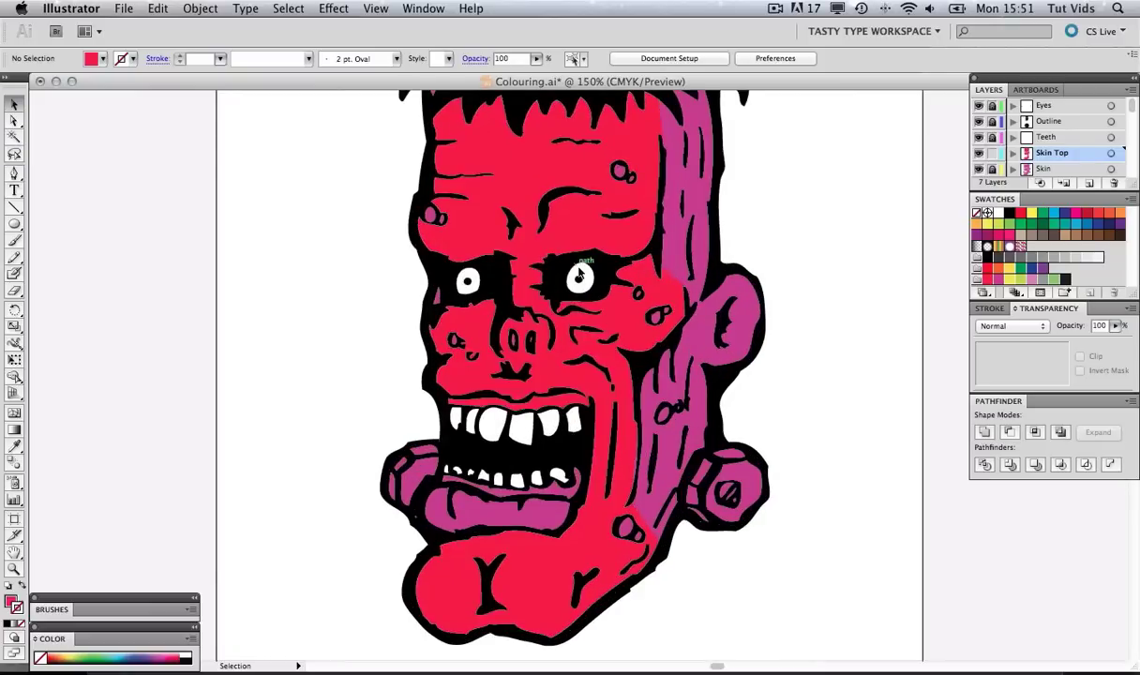
click(991, 106)
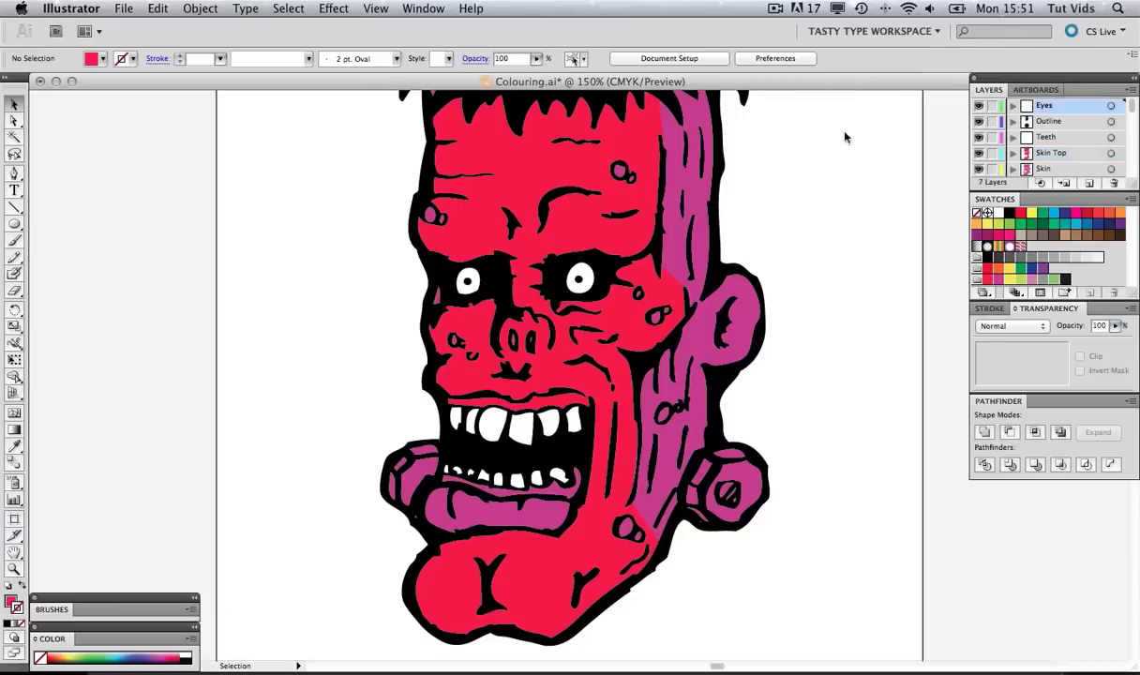
click(573, 276)
shift+click(467, 281)
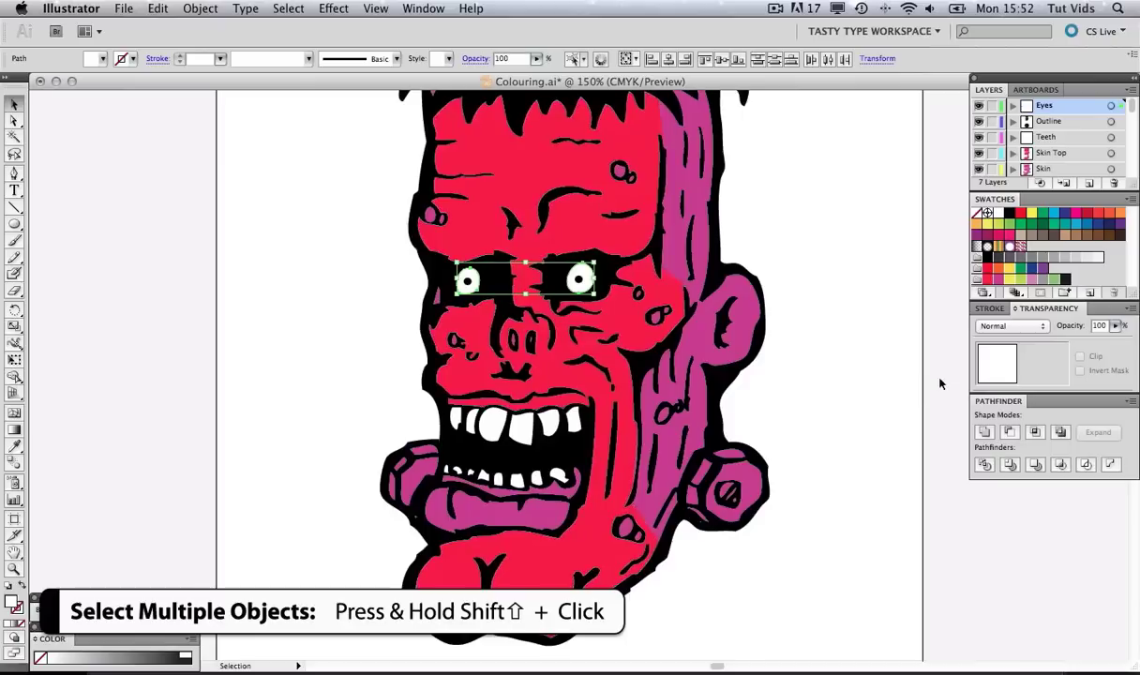
click(1010, 280)
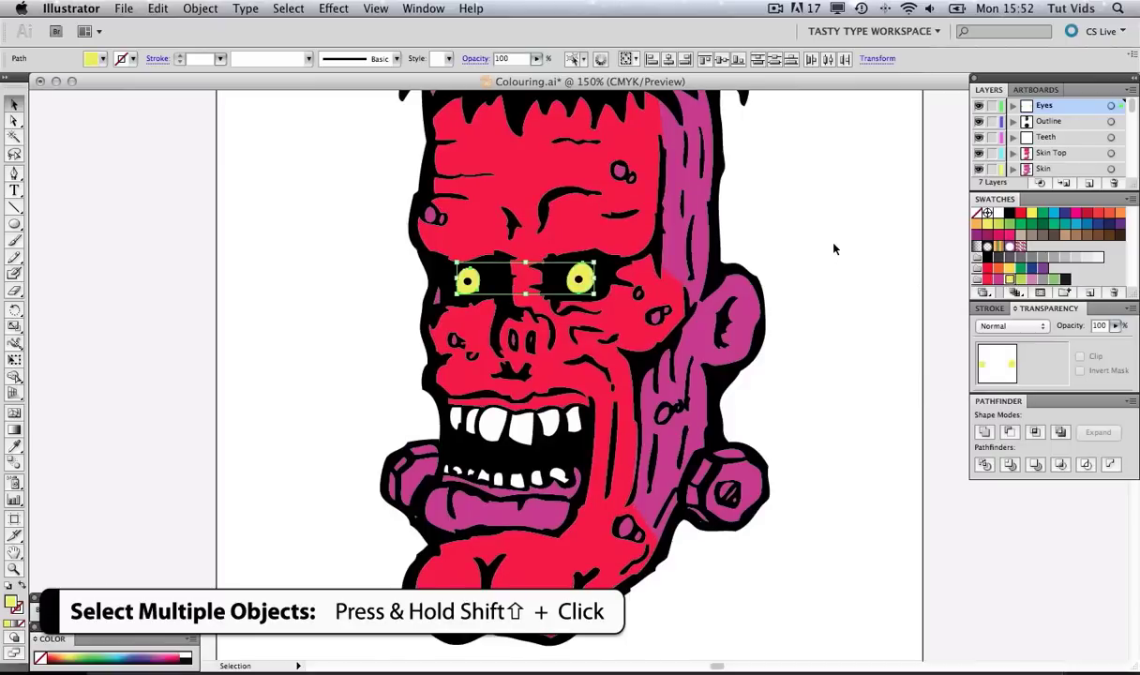
click(834, 248)
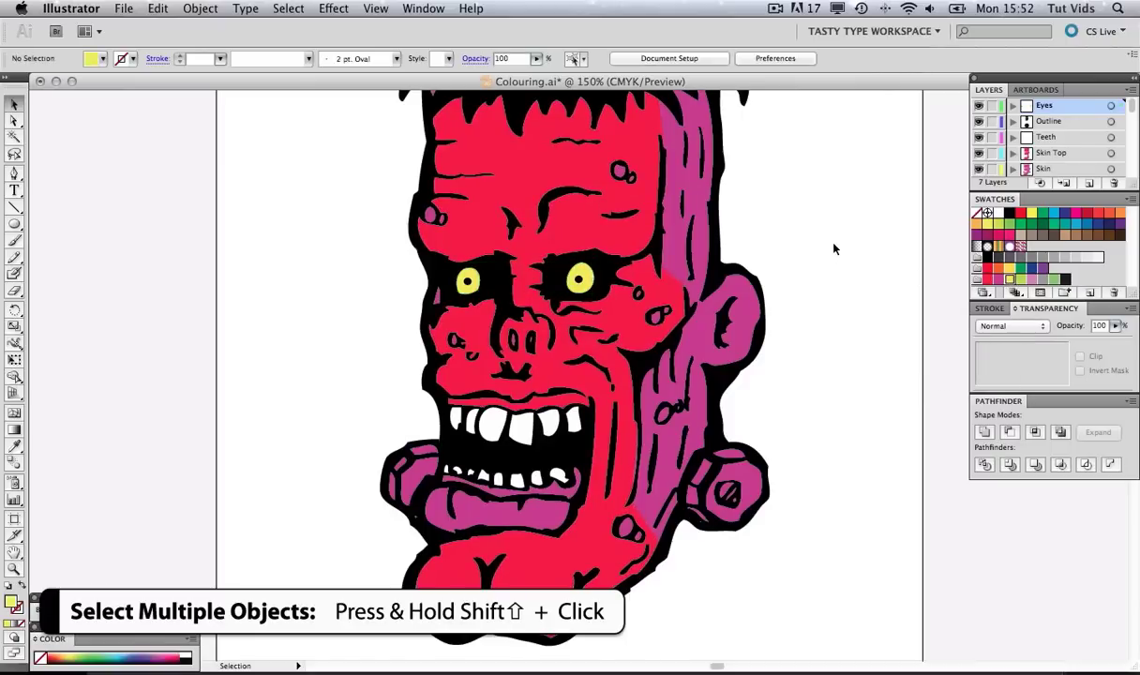
- Fill the front faces of both neck bolts with the grey swatch and deselect them
click(754, 488)
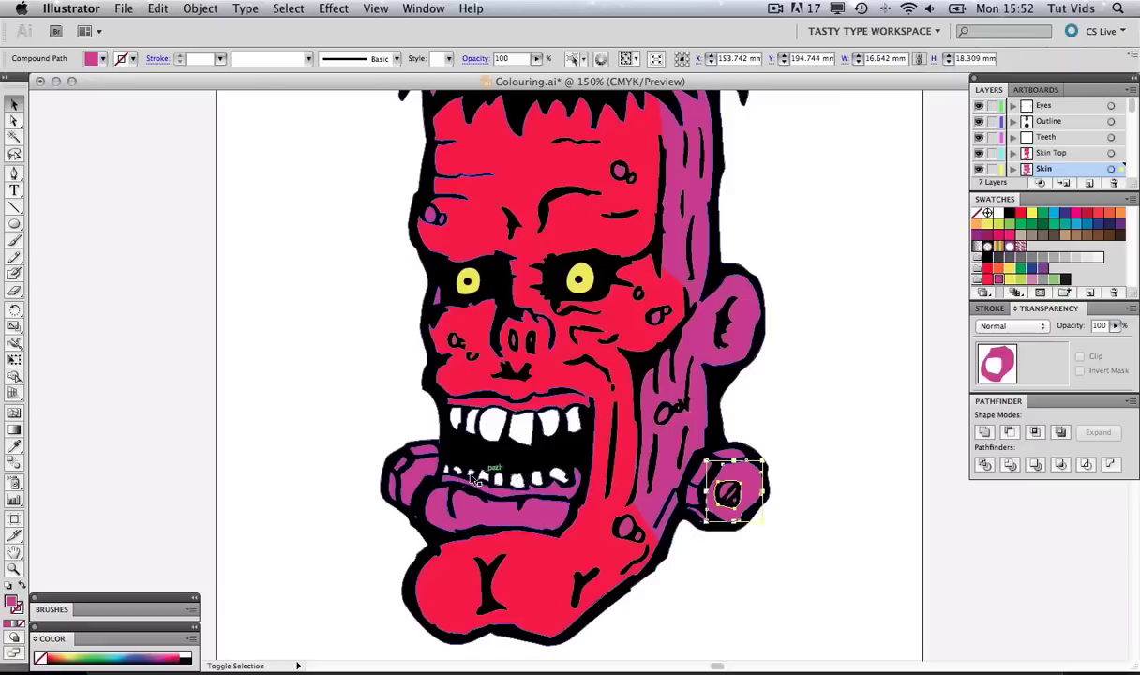
shift+click(409, 476)
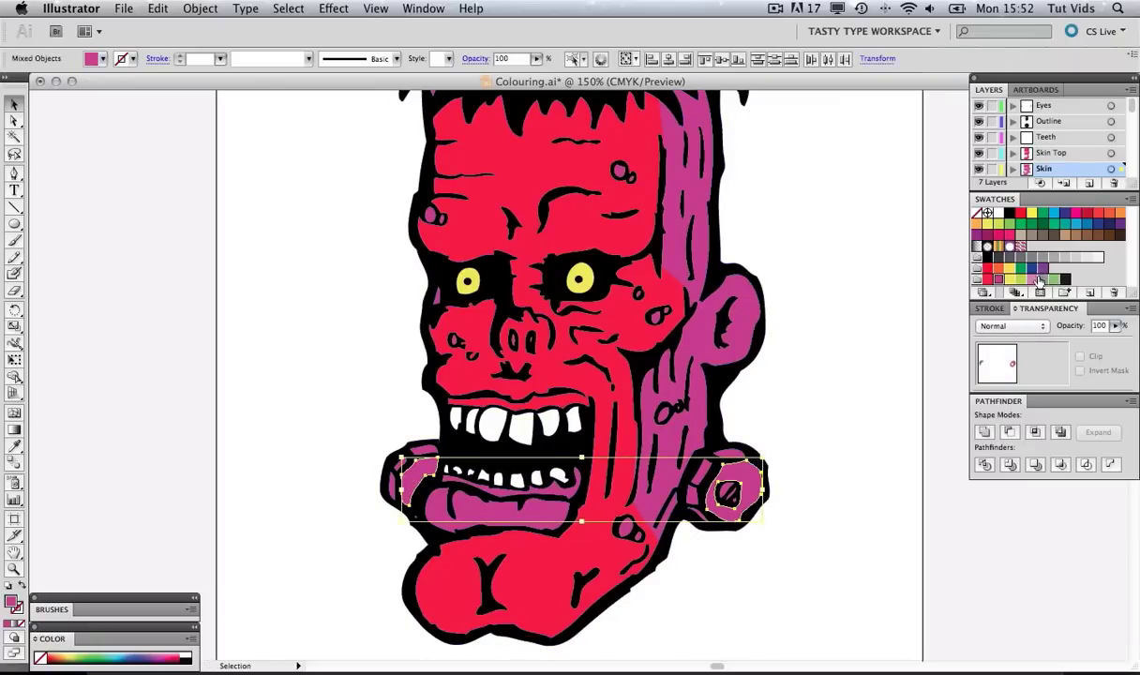
click(1043, 280)
click(882, 344)
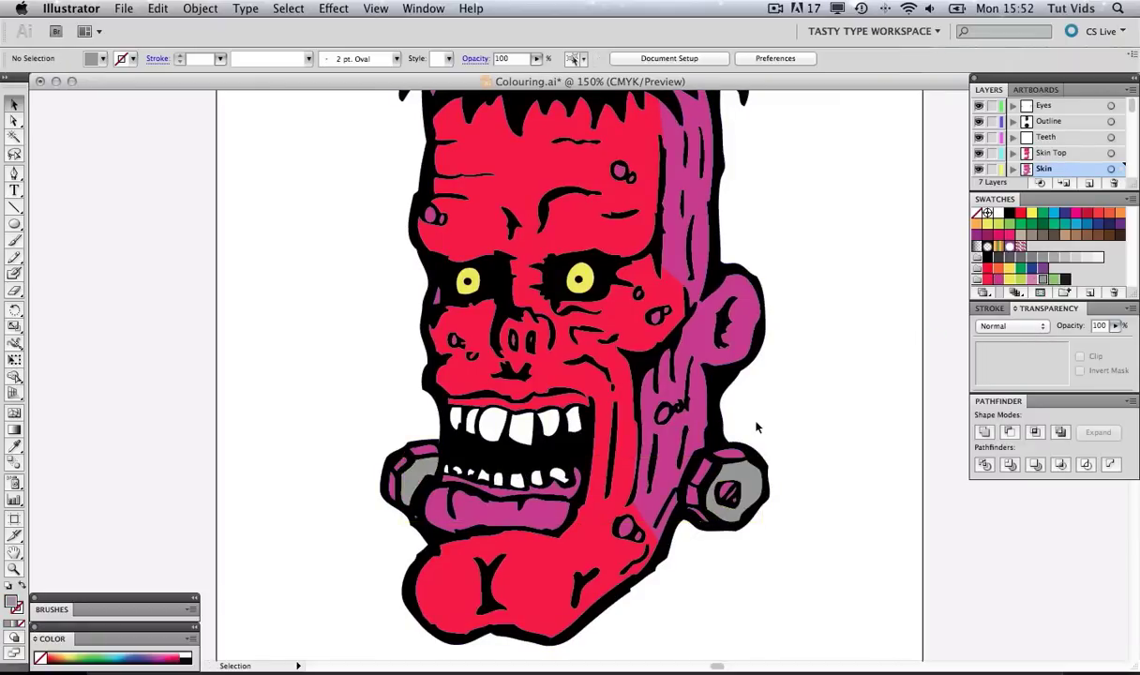
click(737, 455)
click(852, 428)
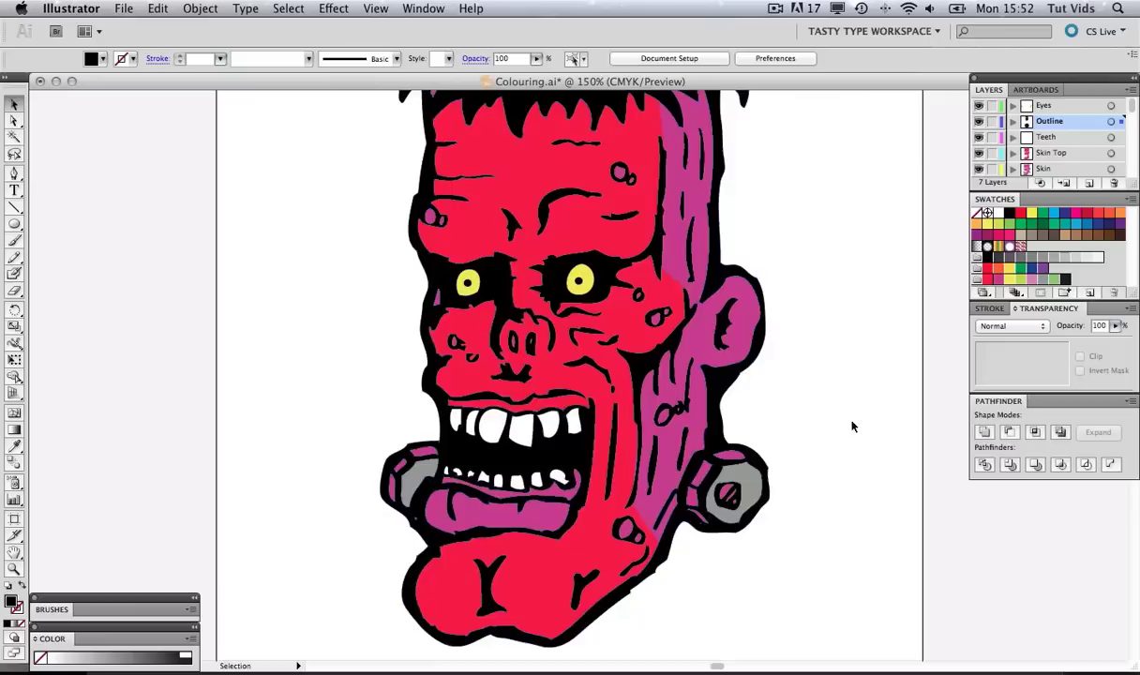
click(715, 458)
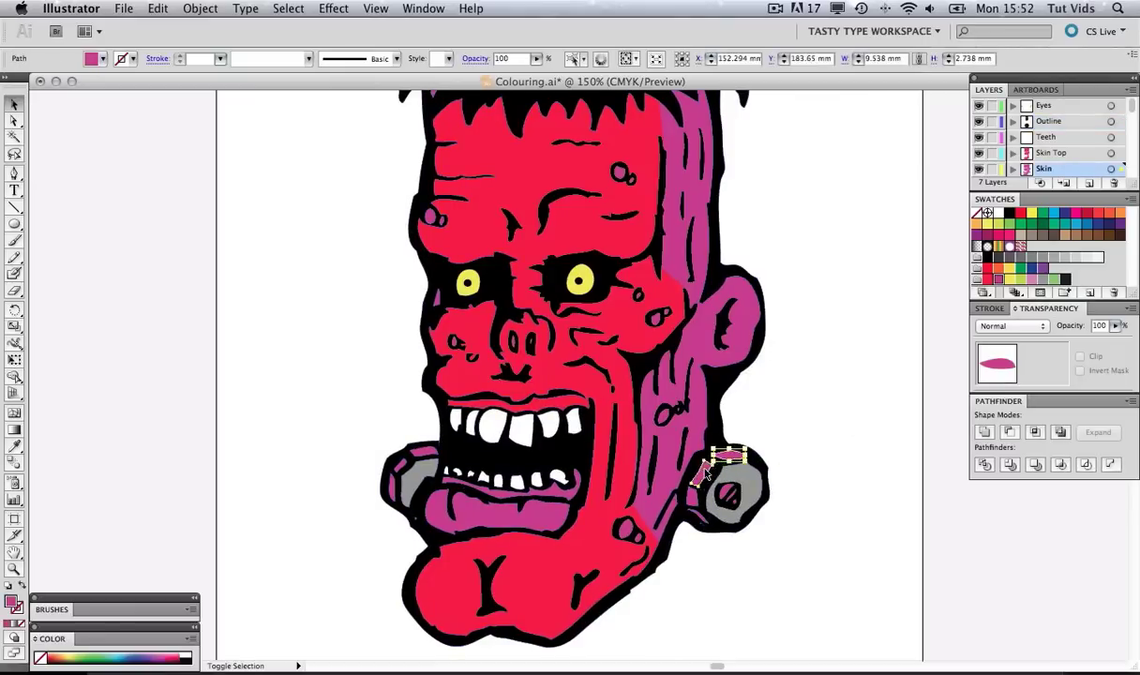
shift+click(698, 475)
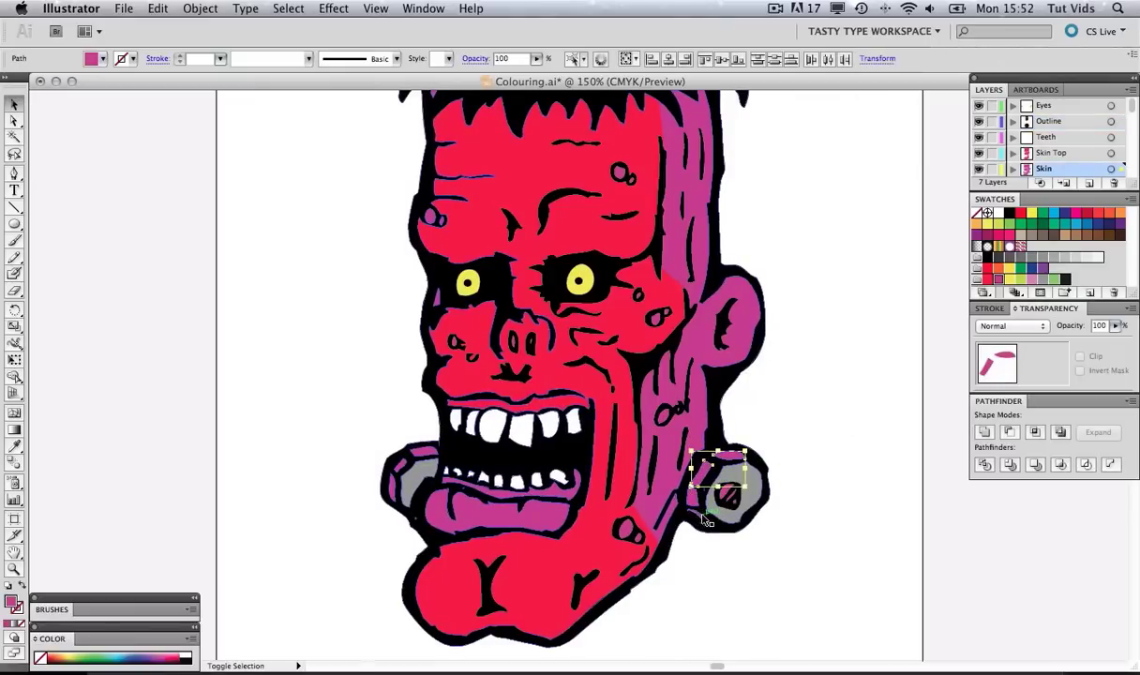
click(797, 433)
- Zoom in on the neck bolt below the ear and try to select its four narrow side facets together
key(z)
drag(661, 428, 775, 526)
super+click(523, 223)
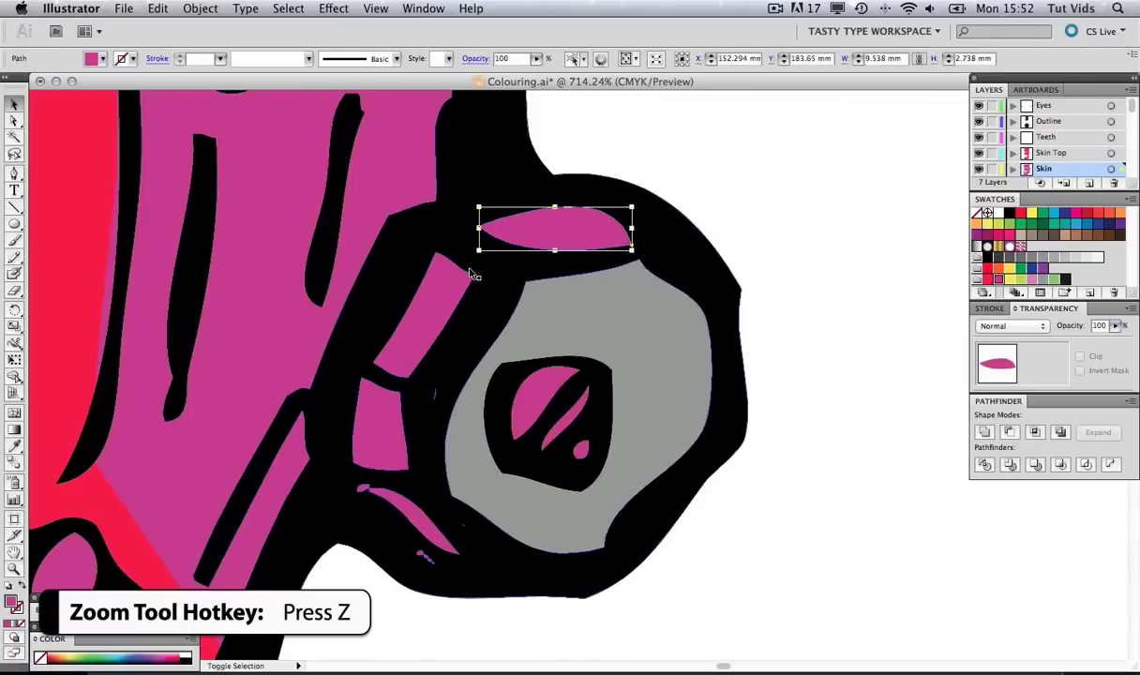
shift+super+click(475, 275)
shift+super+click(379, 426)
shift+super+click(368, 493)
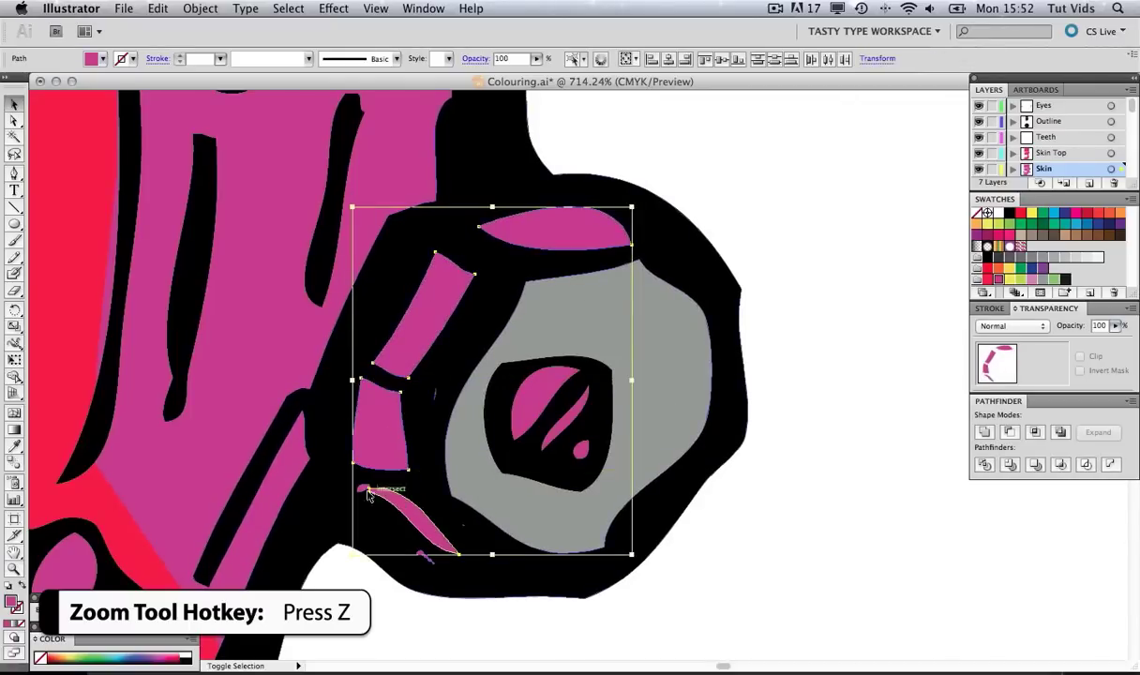
click(368, 491)
click(486, 500)
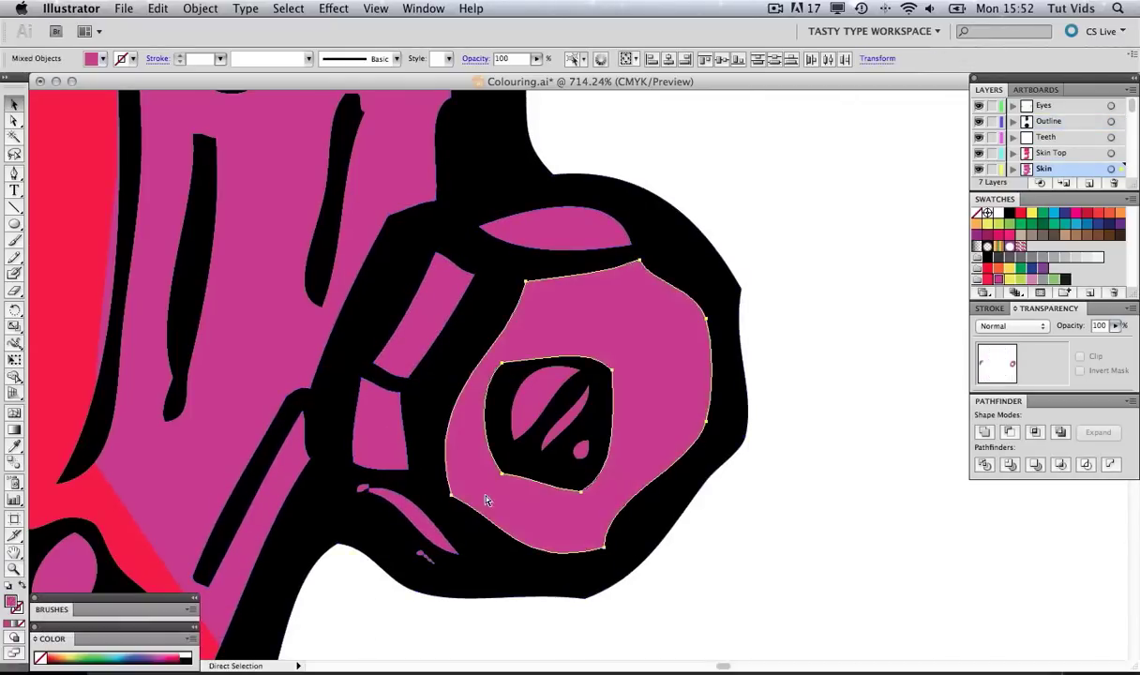
click(394, 478)
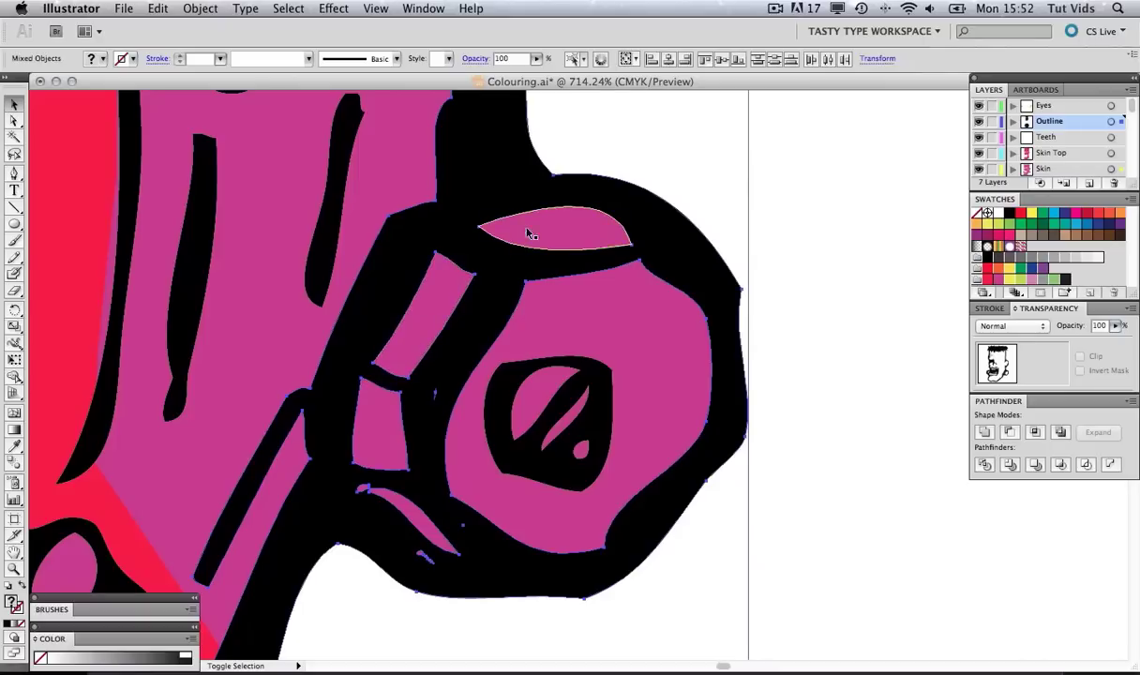
click(797, 214)
- Select the four narrow side facets of the neck bolt below the ear and fill them with the light pink swatch
click(590, 235)
shift+click(443, 300)
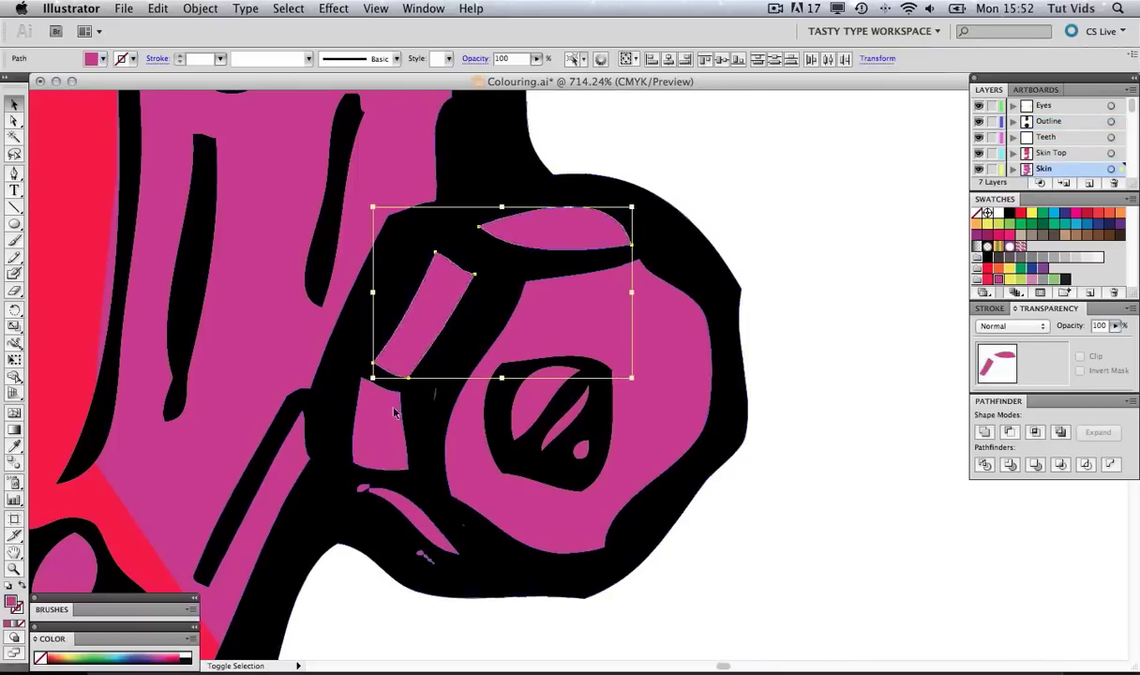
shift+click(394, 412)
shift+click(368, 490)
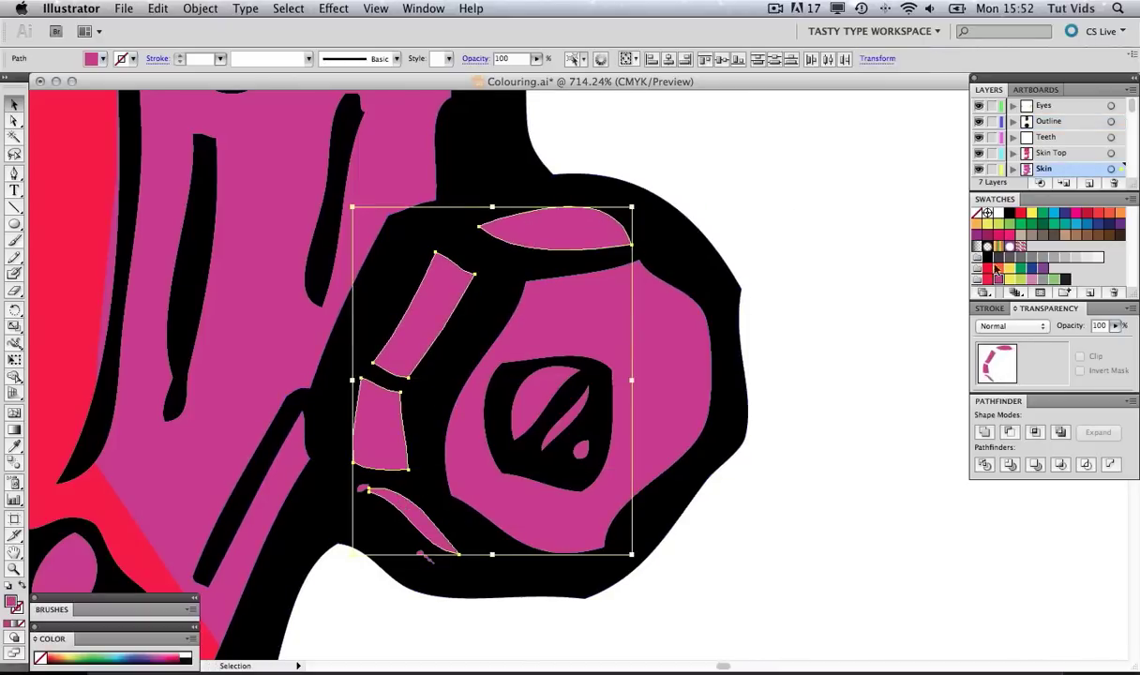
click(1031, 279)
click(900, 225)
- Select the three narrow side facets of the other neck bolt, beside the mouth, and fill them with the light pink swatch
scroll(687, 255, left, 10)
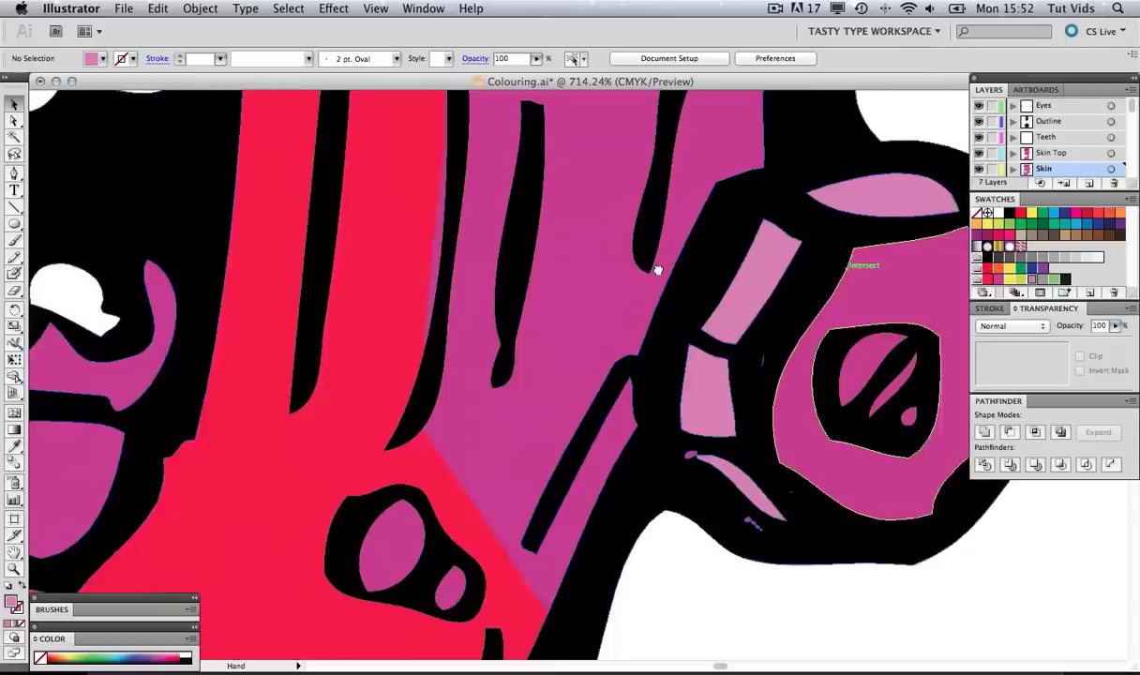
drag(225, 319, 555, 292)
click(567, 155)
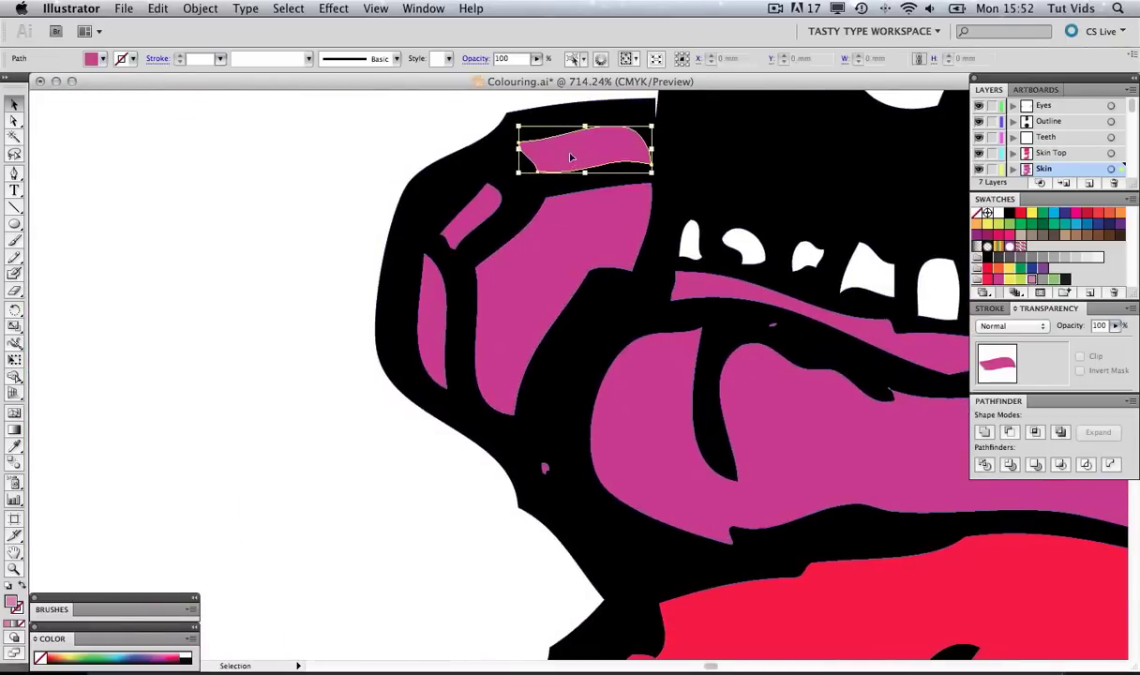
shift+click(485, 202)
shift+click(432, 276)
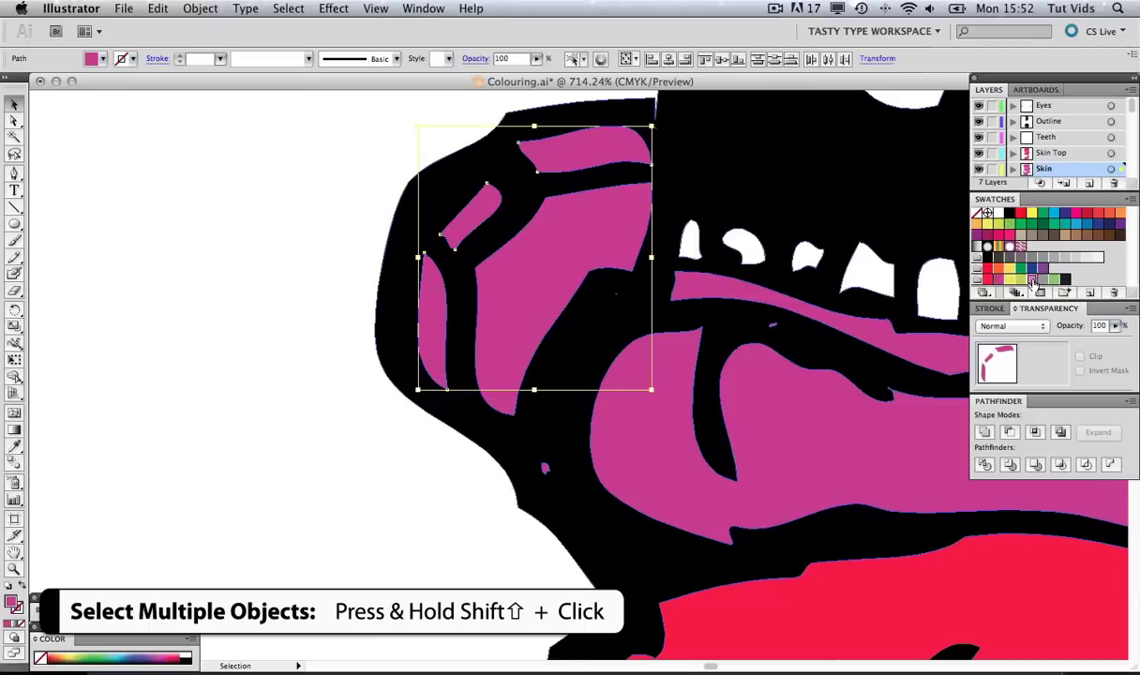
click(1033, 279)
- Fill the large front face of each neck bolt with the grey swatch and deselect the artwork
click(581, 260)
click(1041, 257)
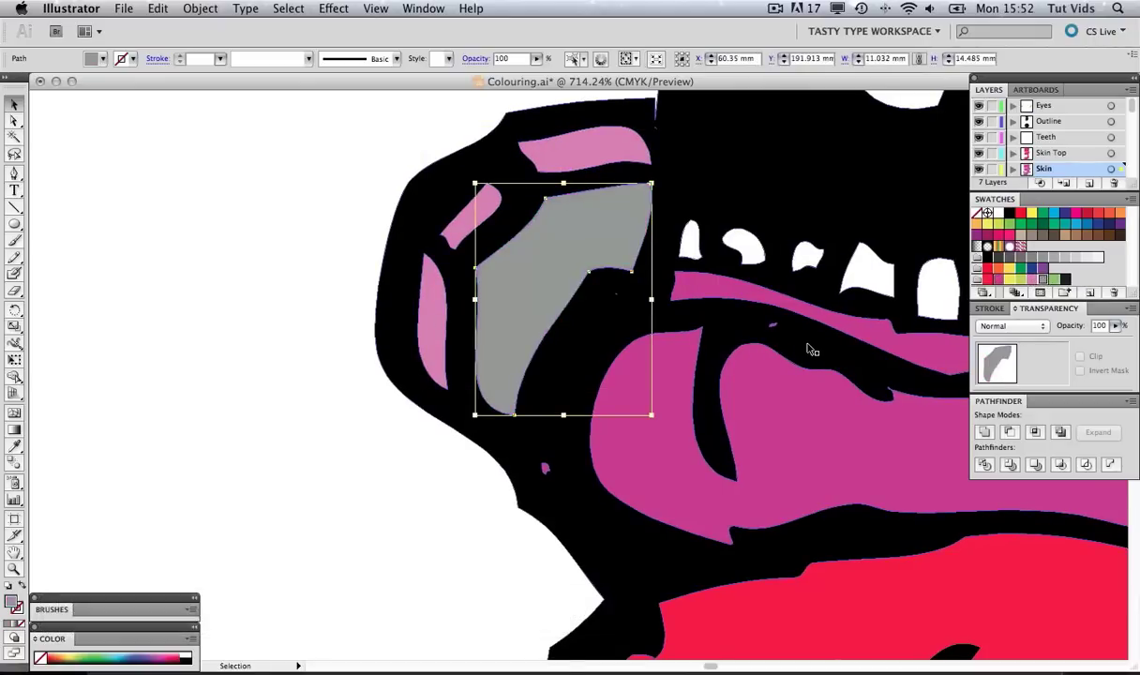
scroll(809, 349, right, 15)
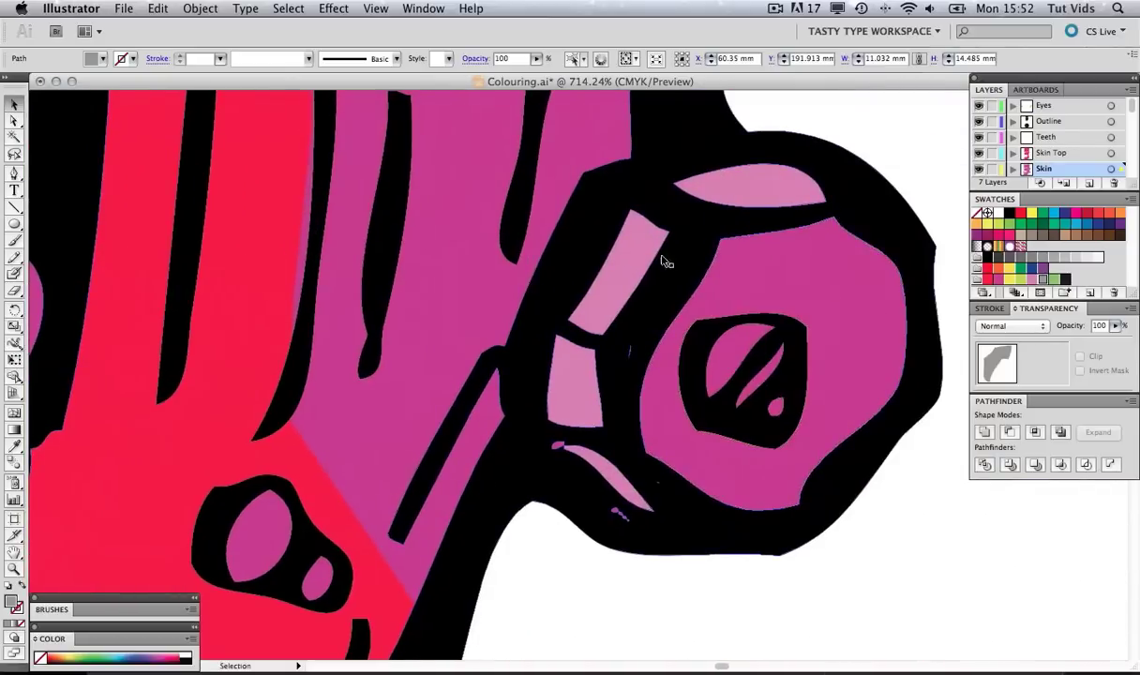
click(768, 262)
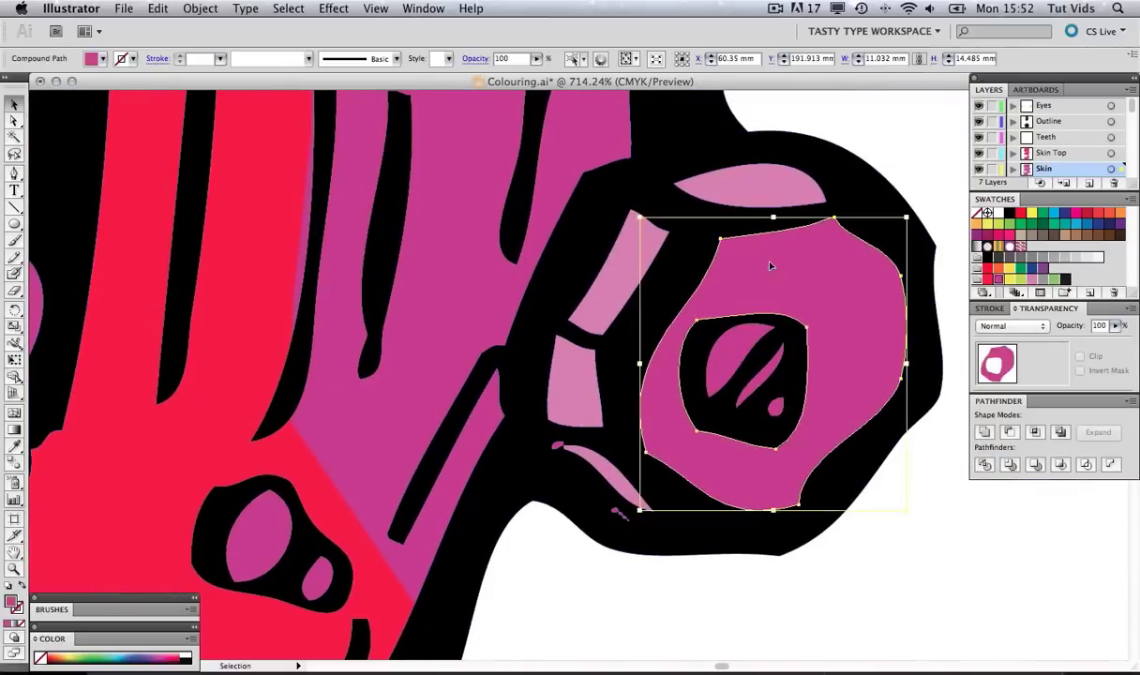
click(1041, 281)
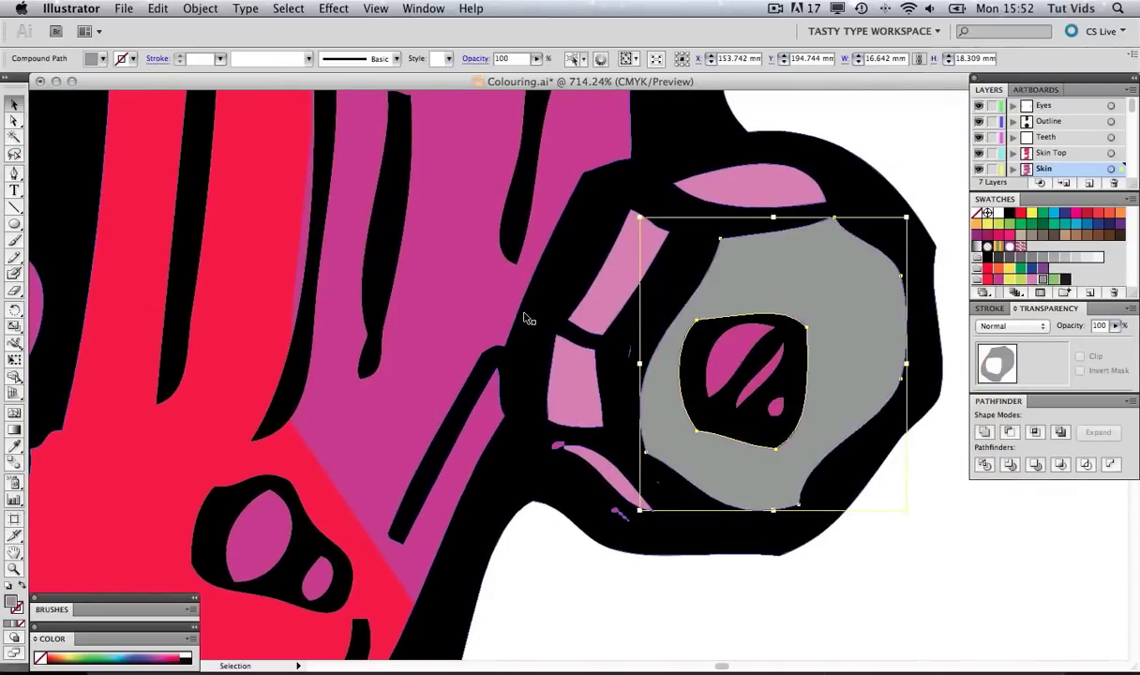
scroll(528, 320, down, 10)
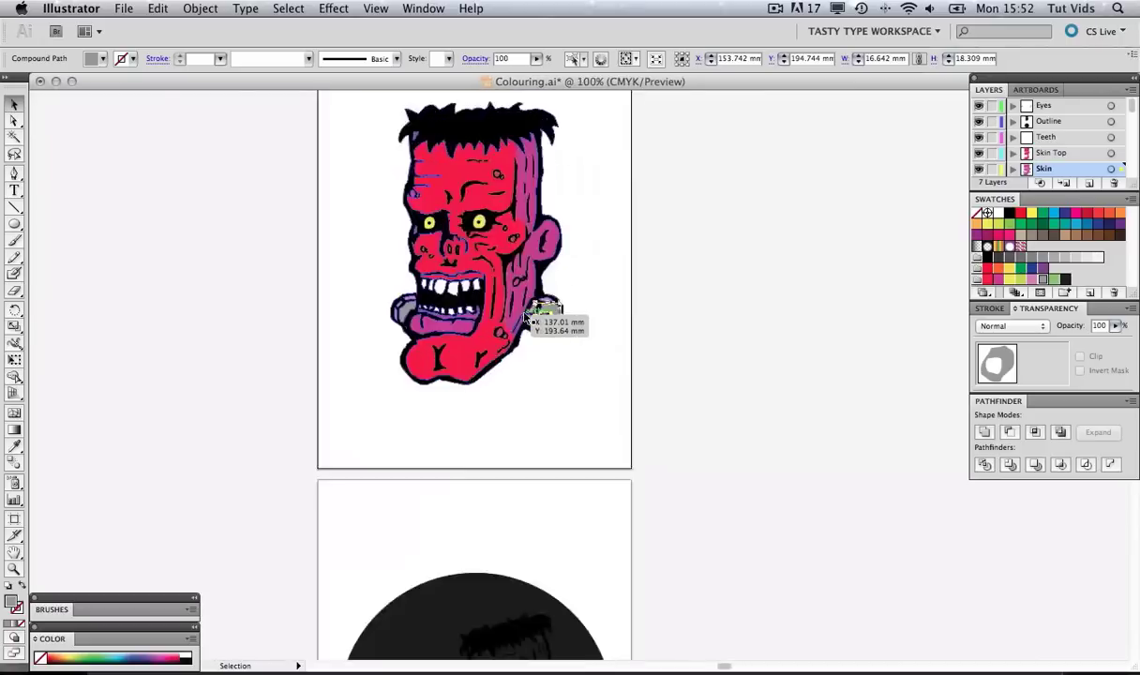
scroll(528, 319, up, 5)
click(628, 292)
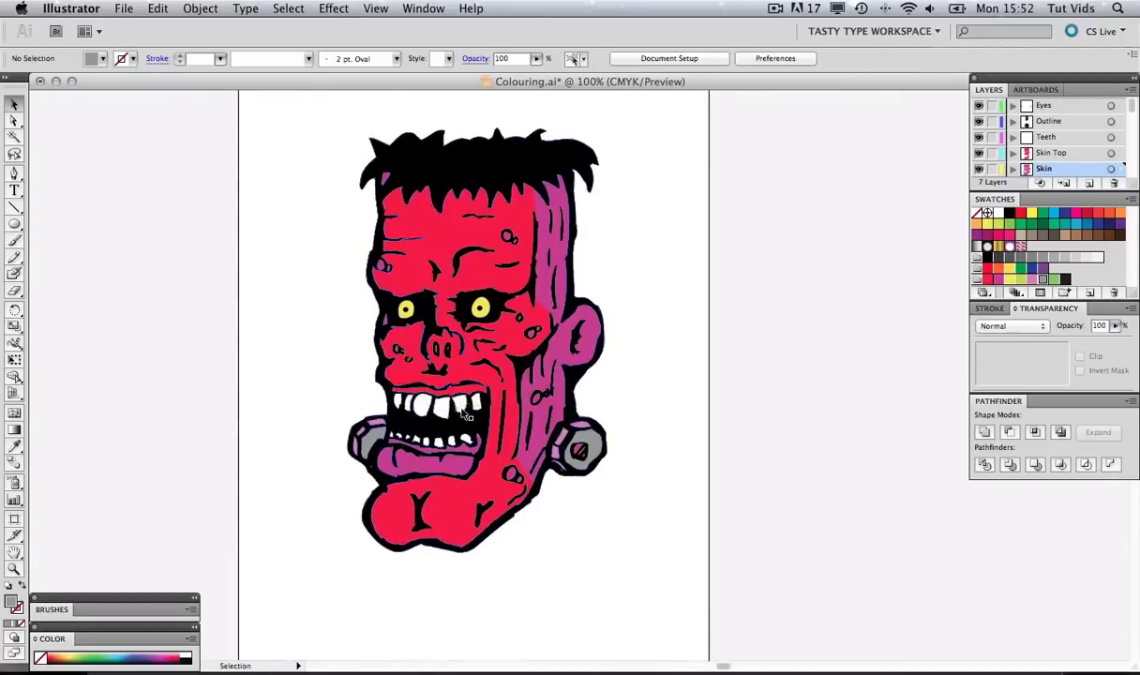
scroll(466, 415, down, 3)
scroll(466, 415, up, 5)
drag(459, 415, 531, 372)
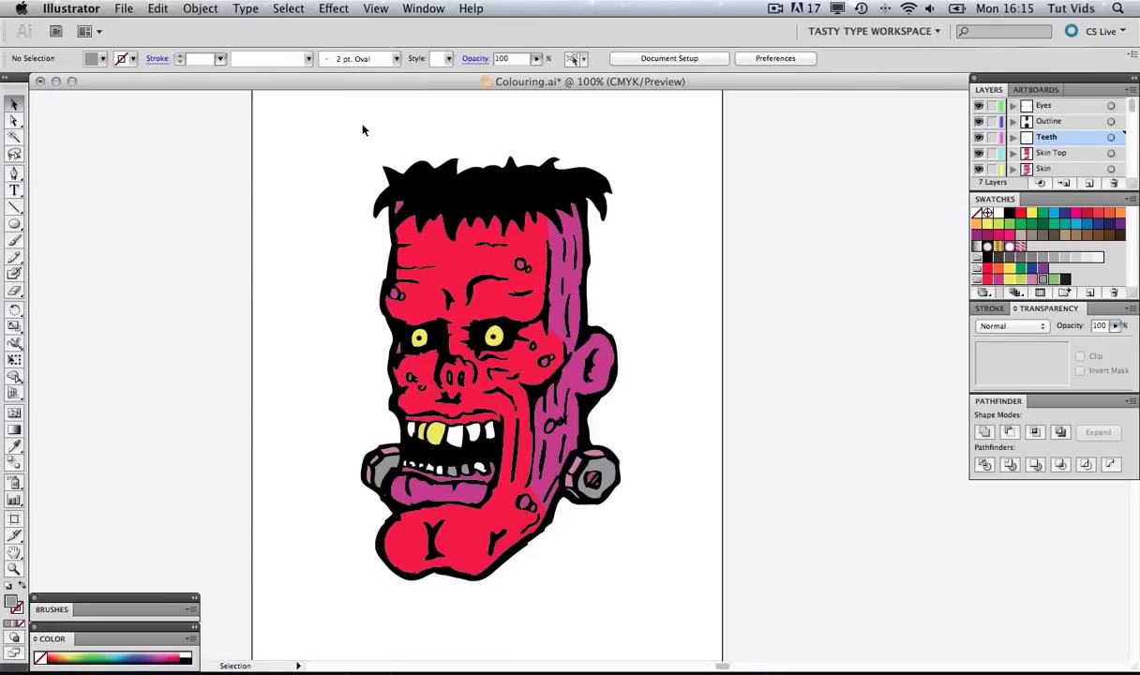
- Group all of the monster head artwork and move the group sideways off the left edge of the artboard
drag(291, 126, 683, 611)
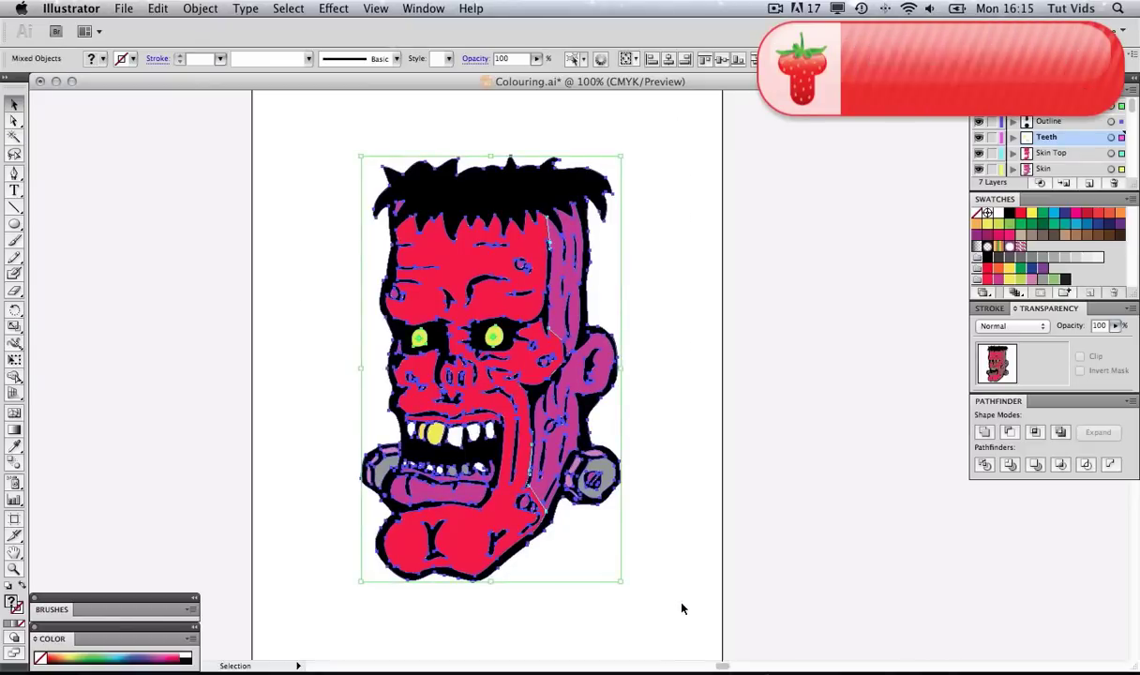
right_click(526, 188)
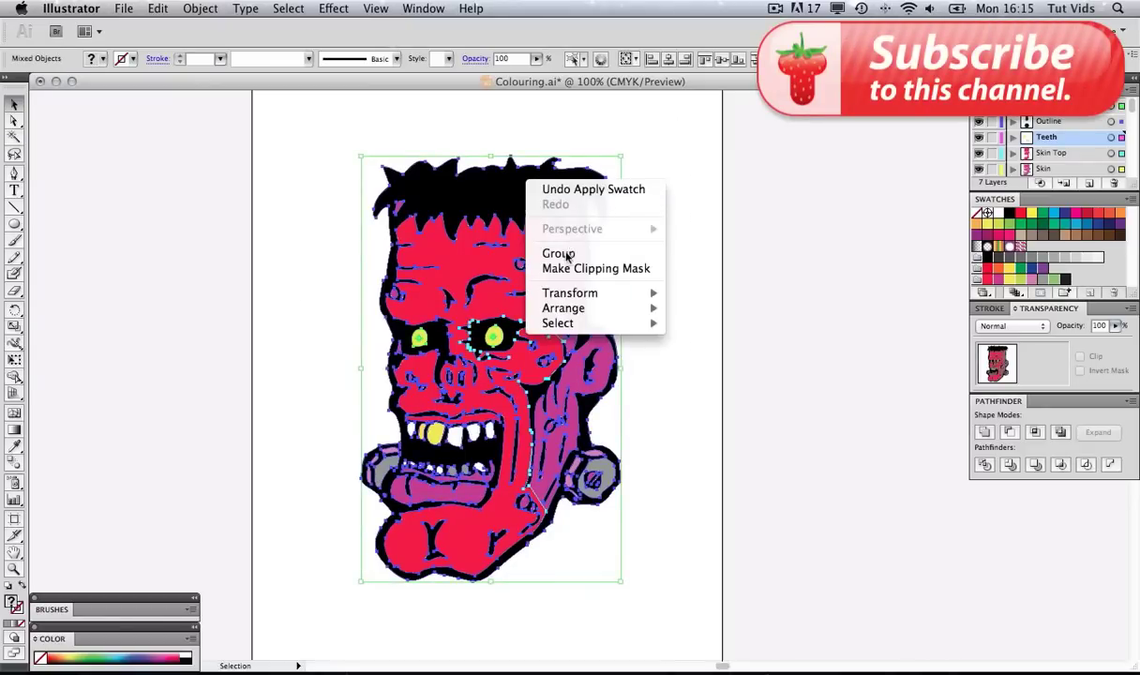
click(554, 253)
click(665, 154)
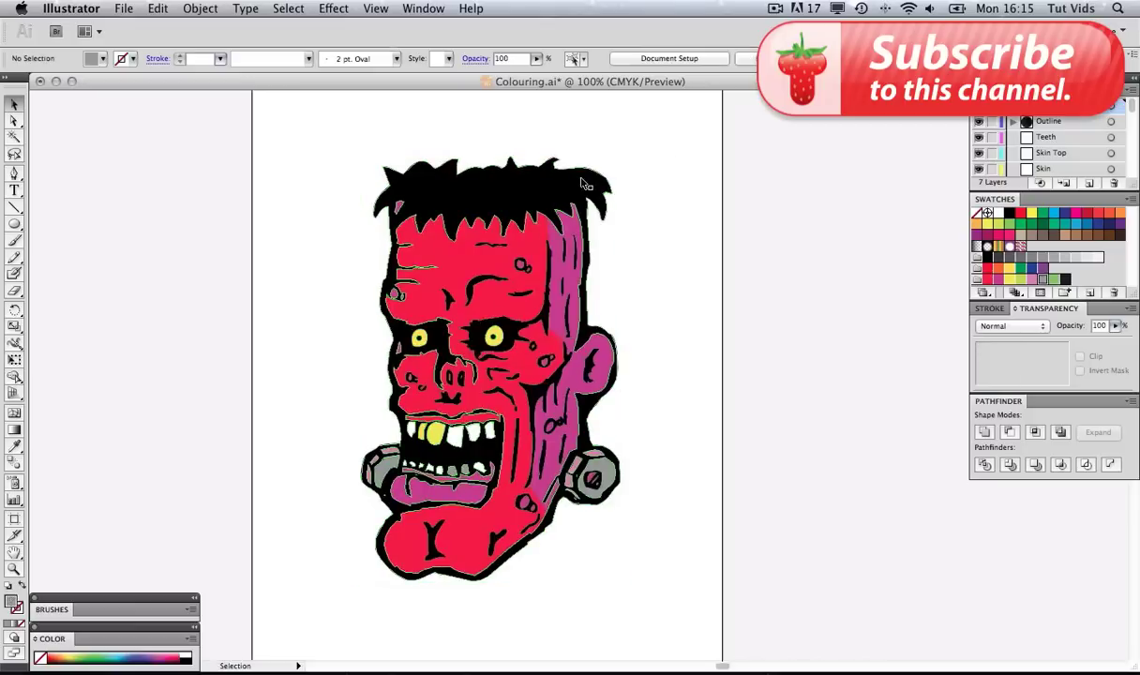
drag(536, 180, 199, 185)
click(546, 175)
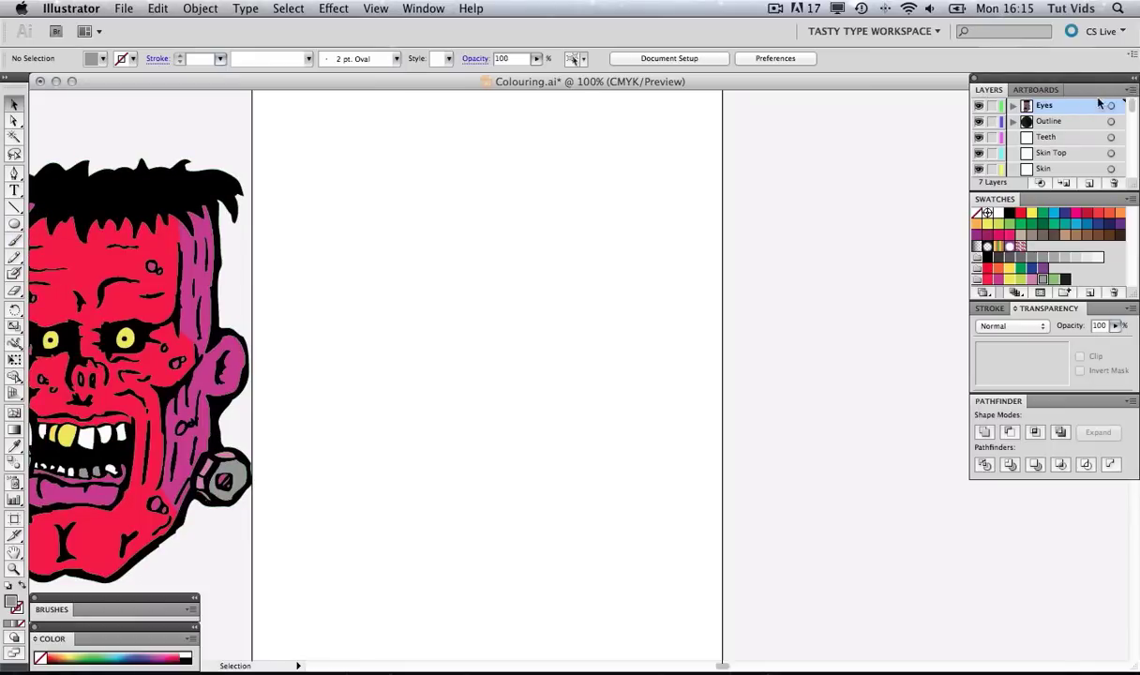
- Create a new layer named Sticker Background and place it between the Skin and Drawing layers
click(1130, 92)
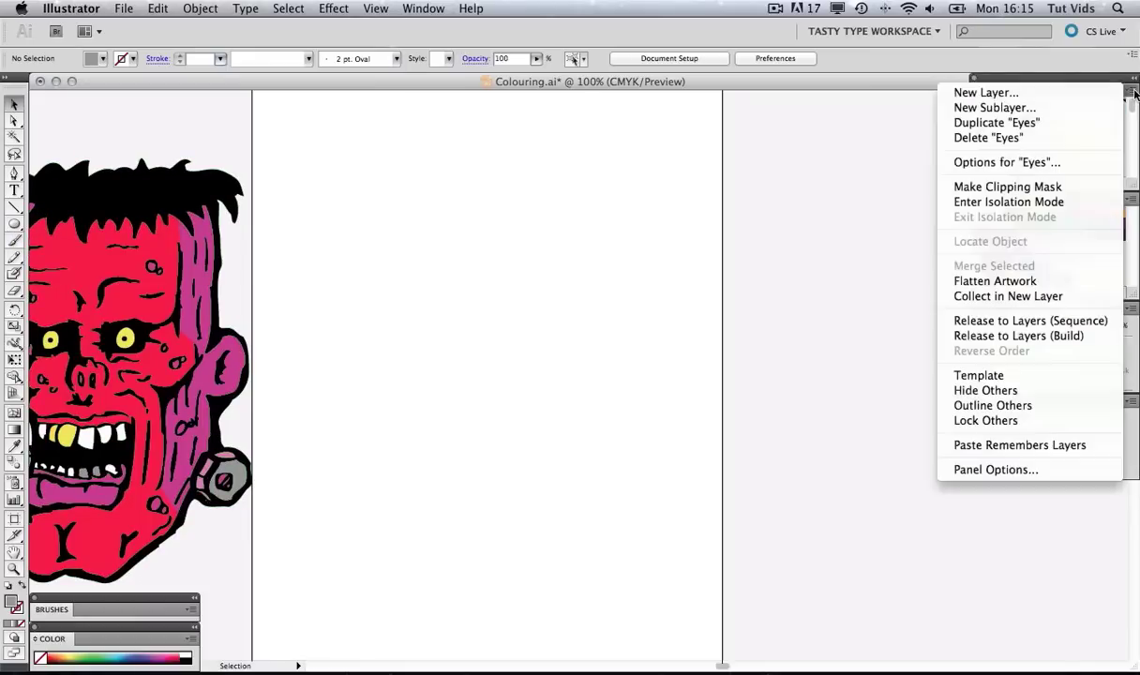
click(1041, 91)
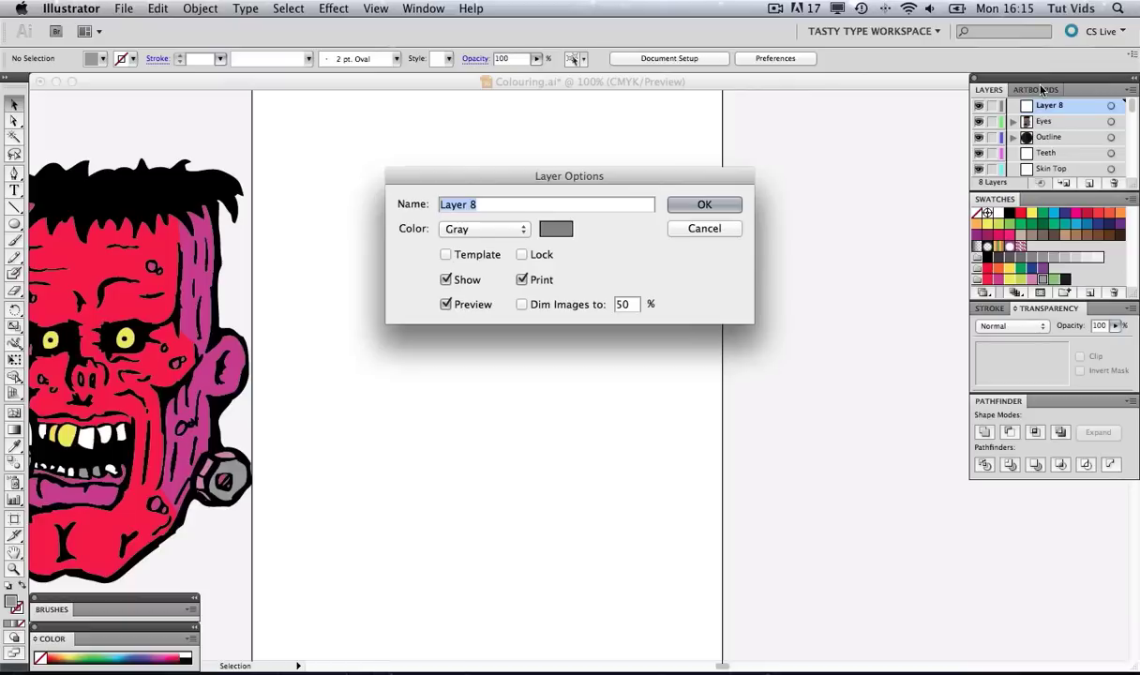
text(Sticker Background)
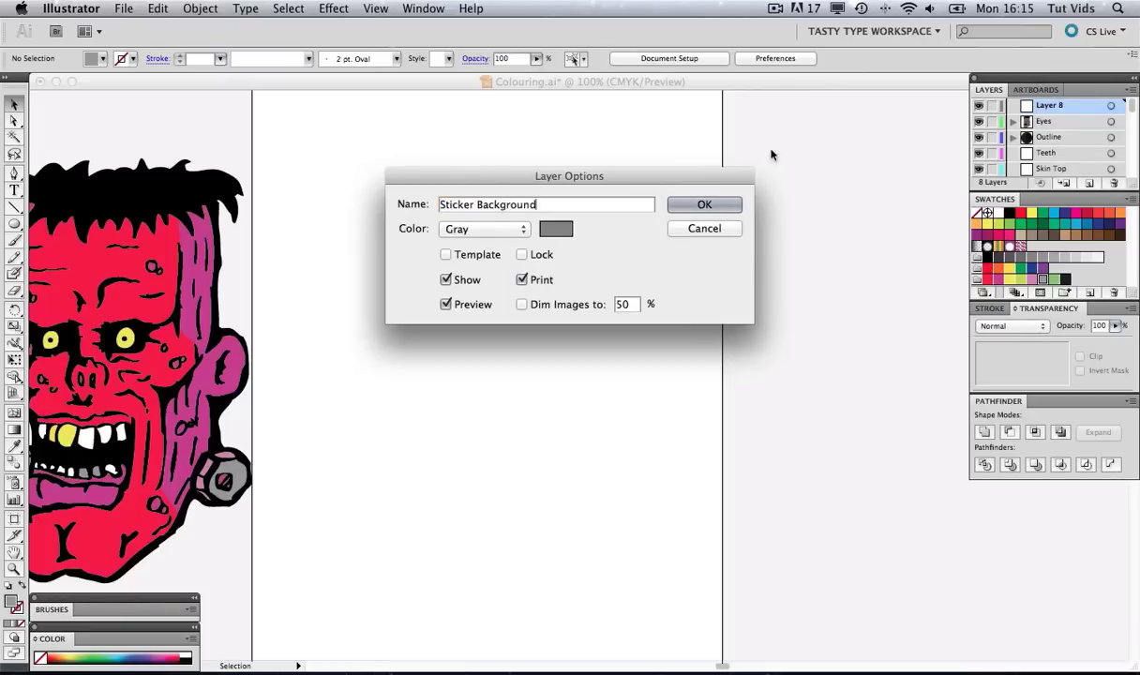
click(703, 204)
drag(1024, 188, 1027, 294)
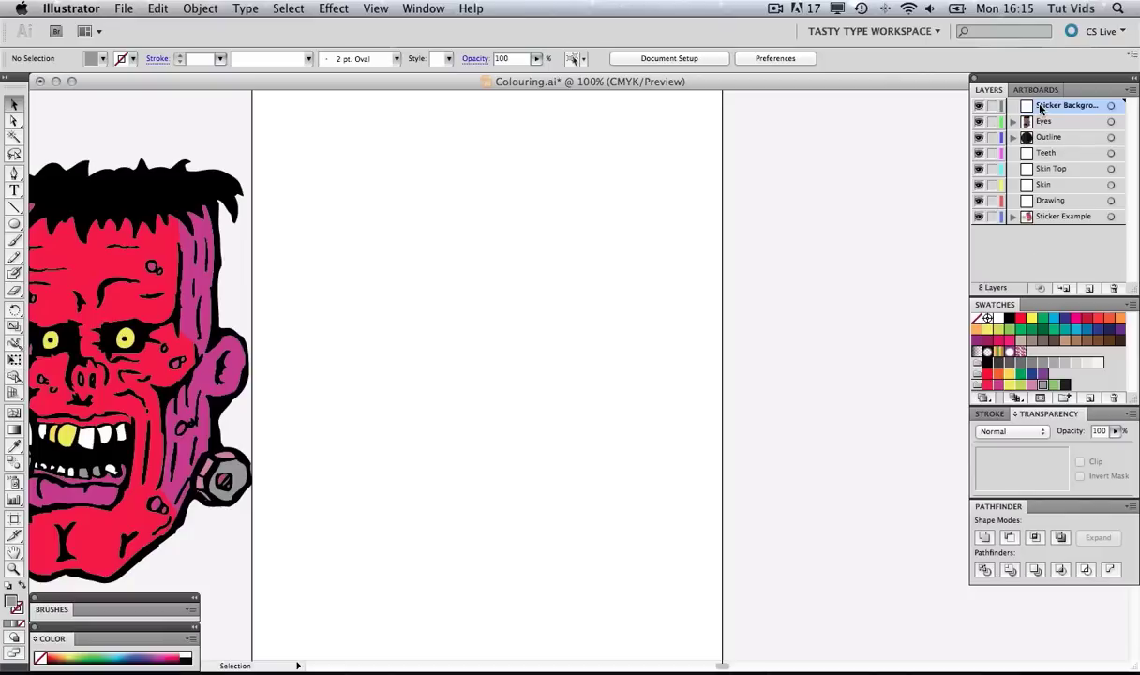
drag(1039, 109, 1048, 188)
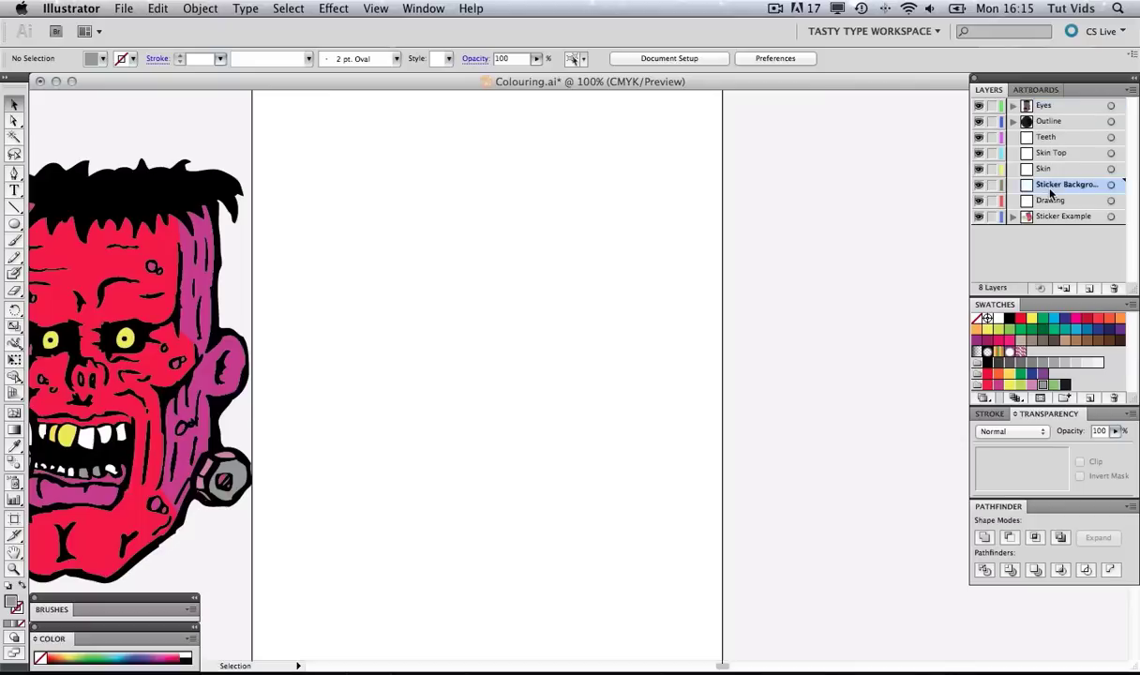
- Draw a circle about 187 mm across, centre it on the artboard, and fill it with the near-black swatch
click(14, 223)
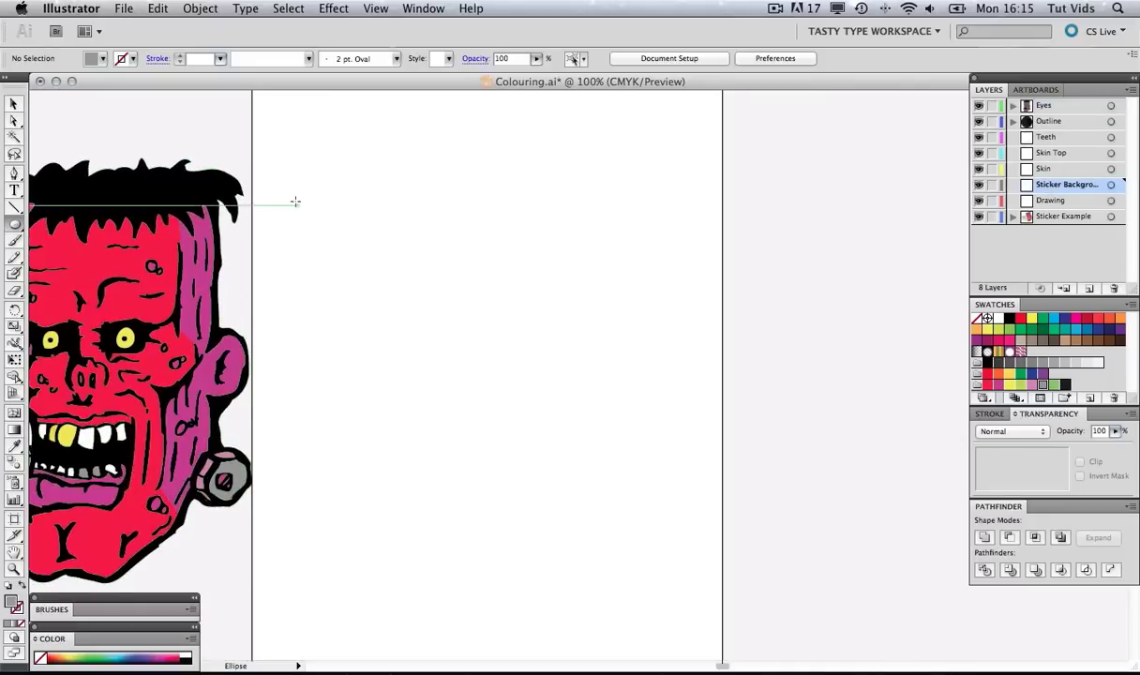
drag(293, 194, 710, 531)
key(v)
drag(613, 445, 602, 430)
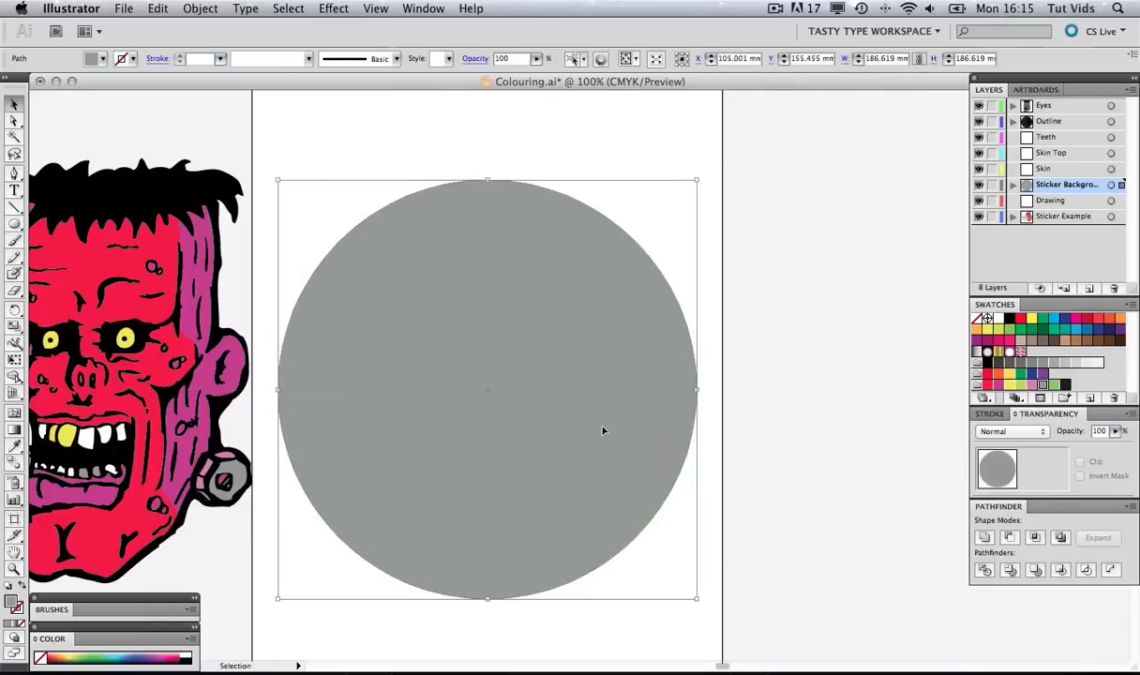
click(1064, 385)
click(821, 242)
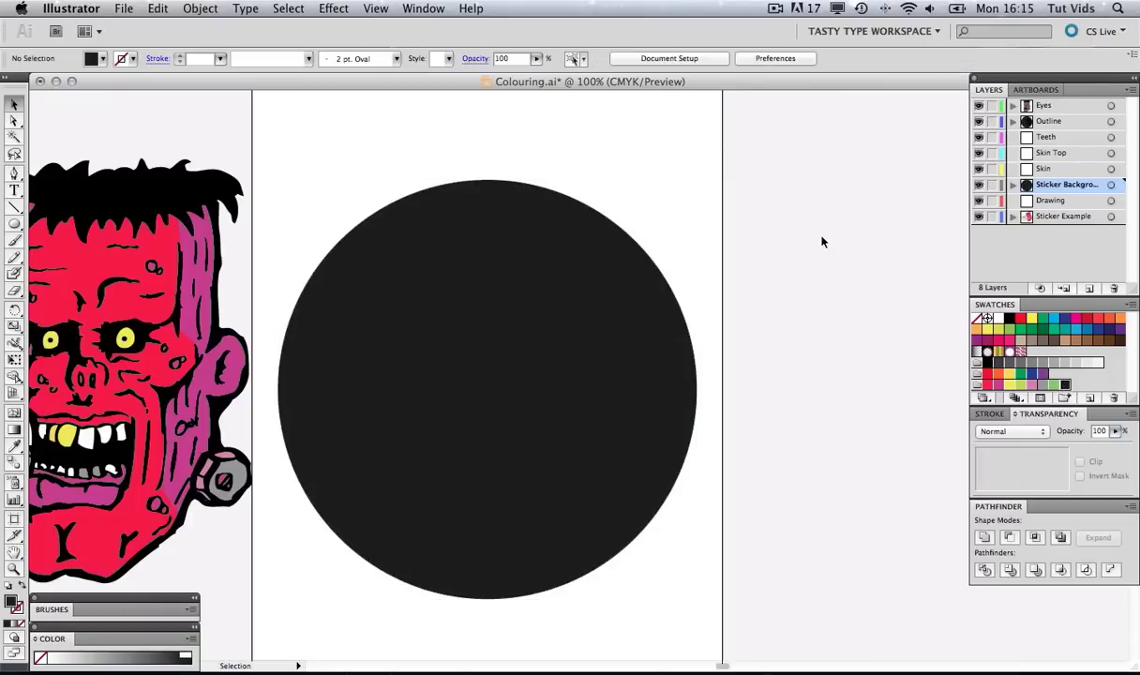
- Move the head group onto the circle, scale it down proportionally and tilt it anticlockwise, to about 93 mm wide and 136 mm high
click(145, 184)
drag(132, 193, 511, 217)
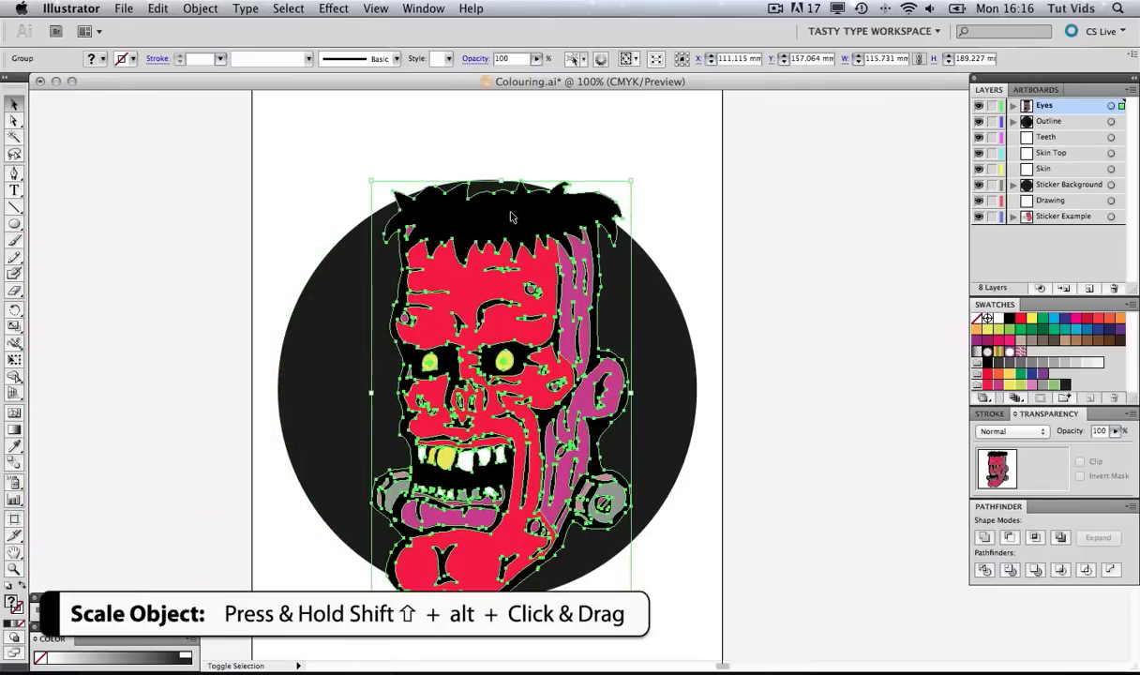
drag(631, 178, 565, 218)
drag(497, 262, 542, 186)
click(765, 167)
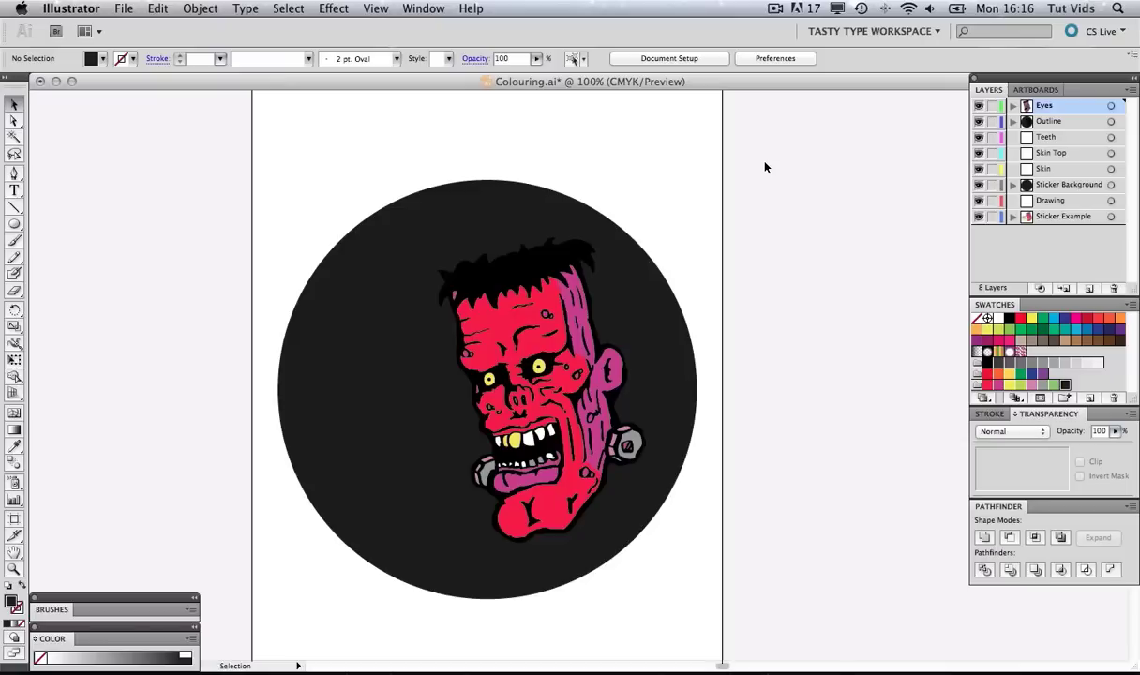
- Copy the tilted head group and create a new layer named Stroke above the Eyes layer
click(549, 266)
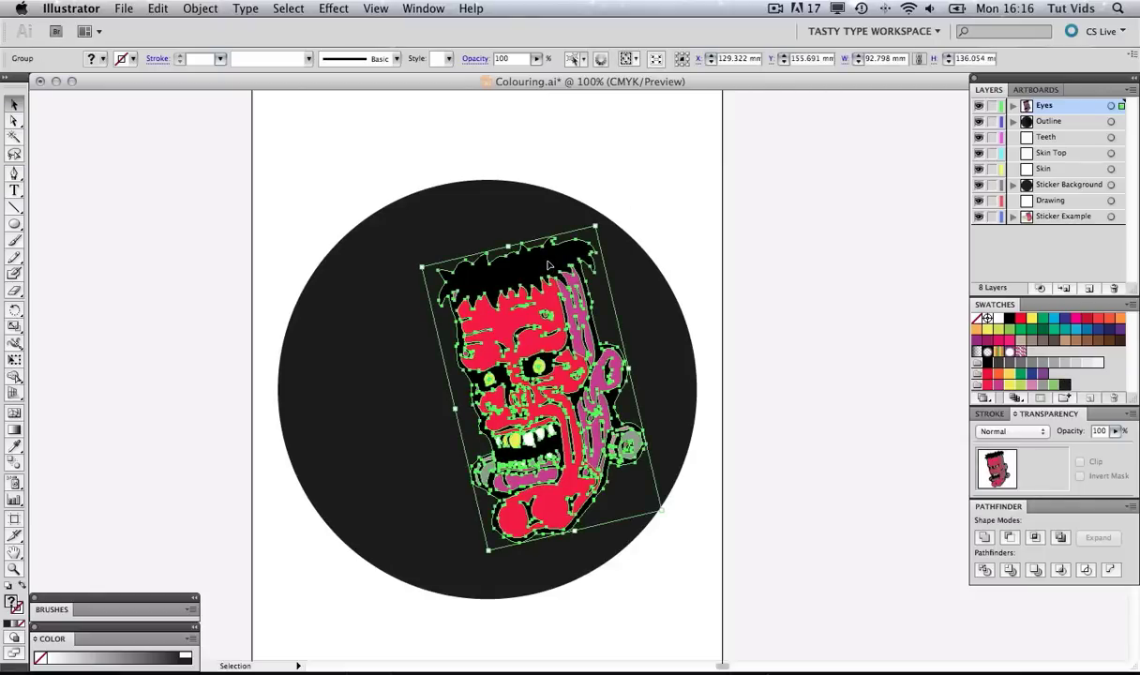
key(super+c)
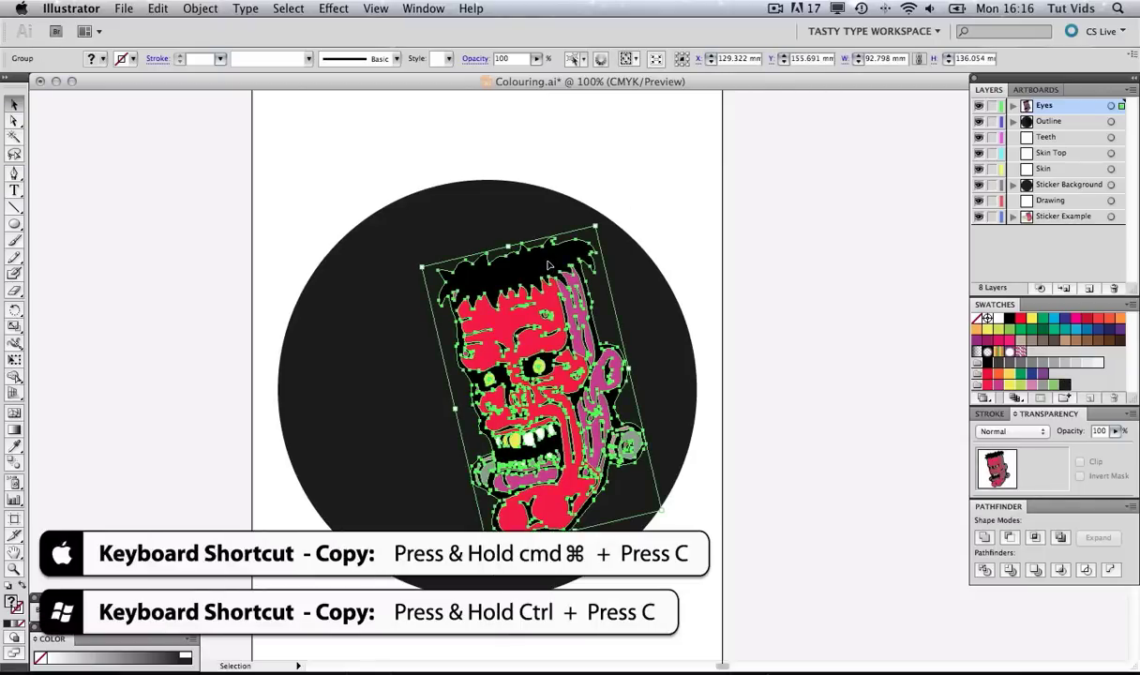
key(a)
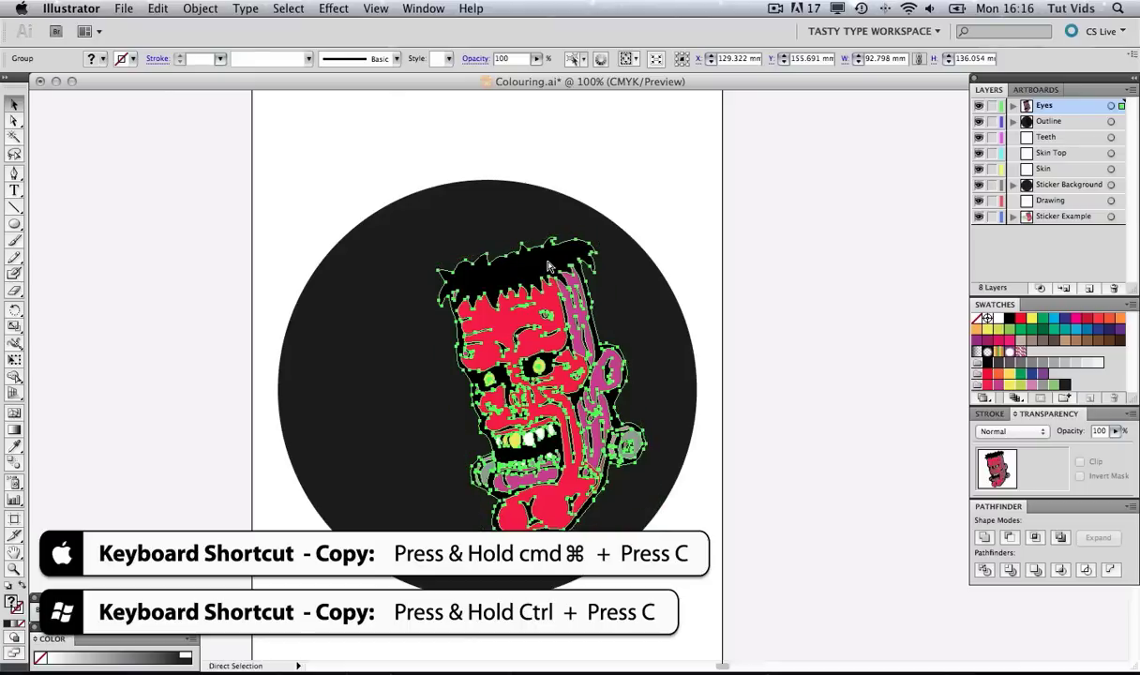
key(v)
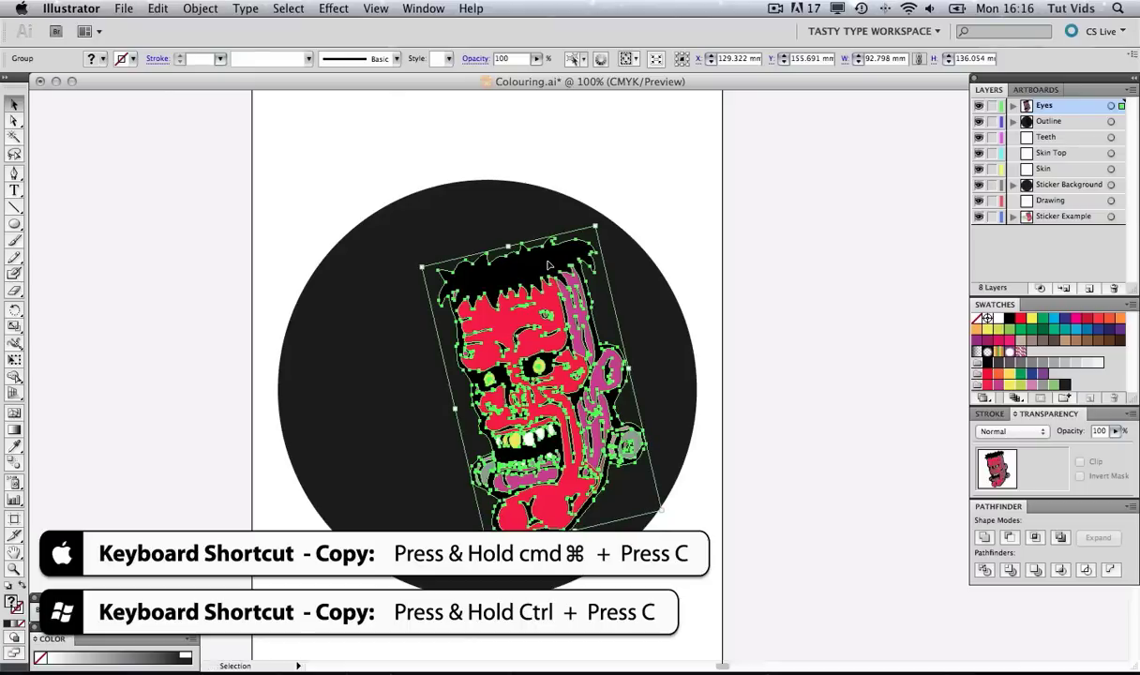
click(1118, 87)
click(1081, 95)
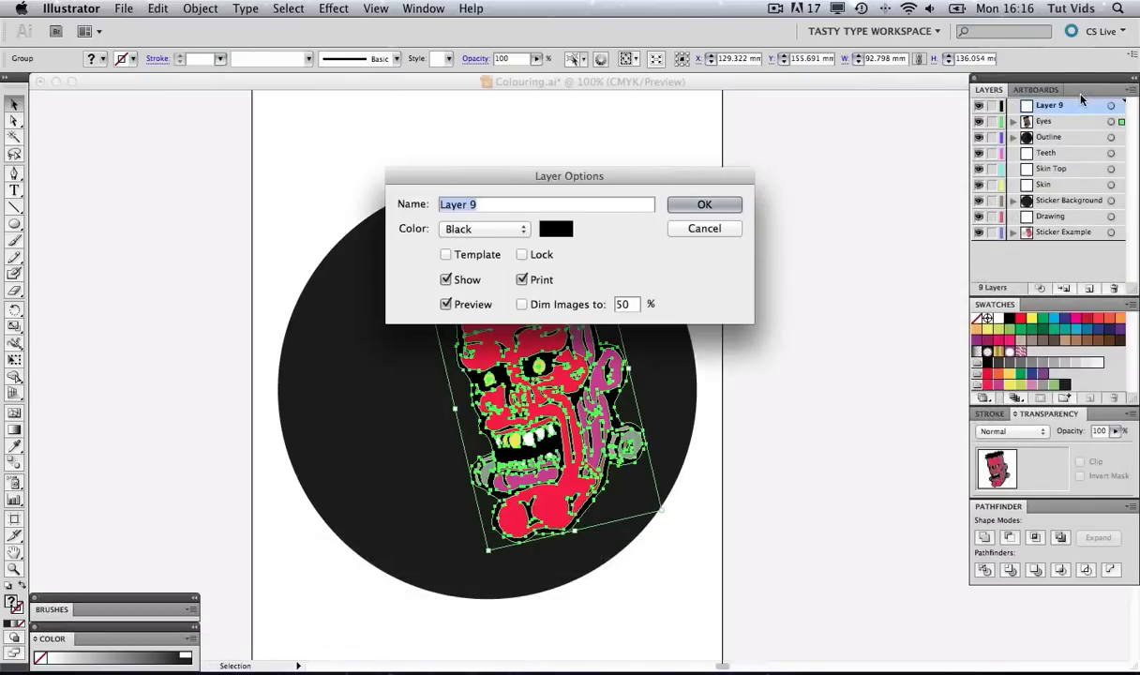
text(Stroke)
click(724, 205)
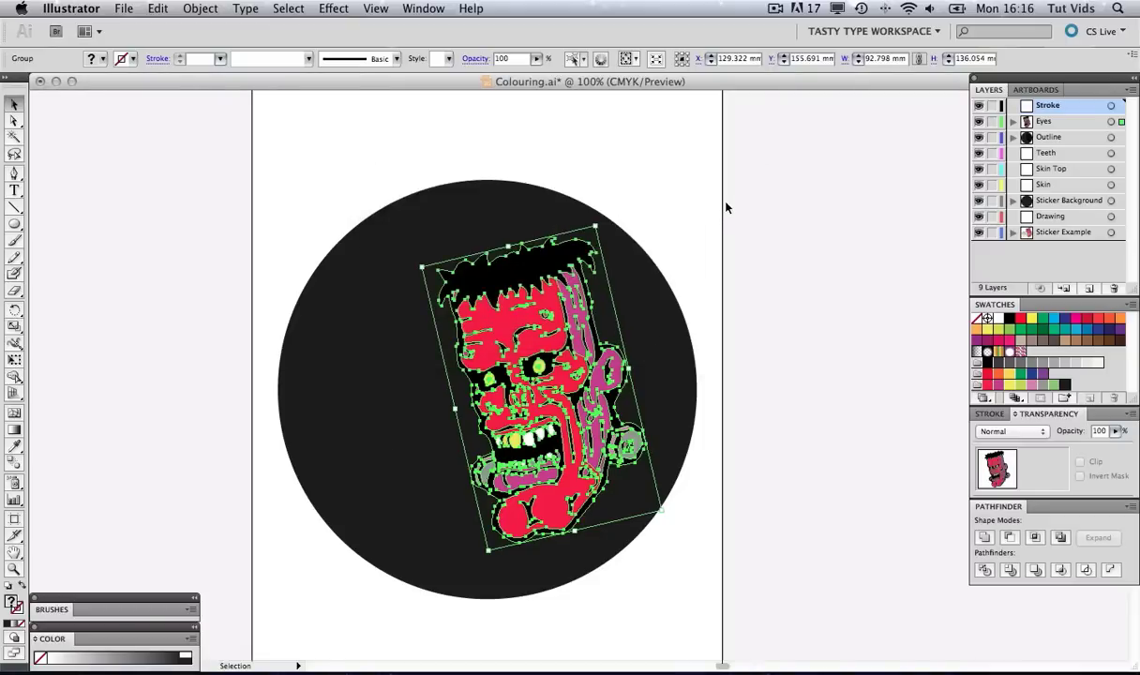
- Paste the copied head in place on the Stroke layer and deselect it
key(super+x)
key(super+f)
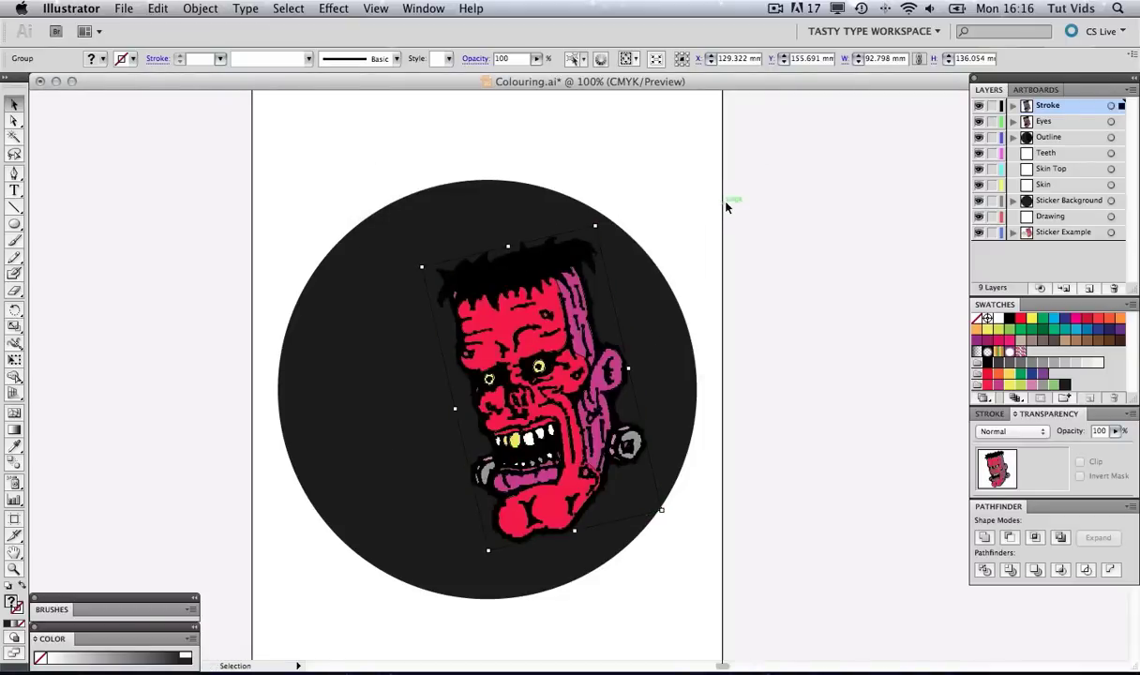
click(743, 196)
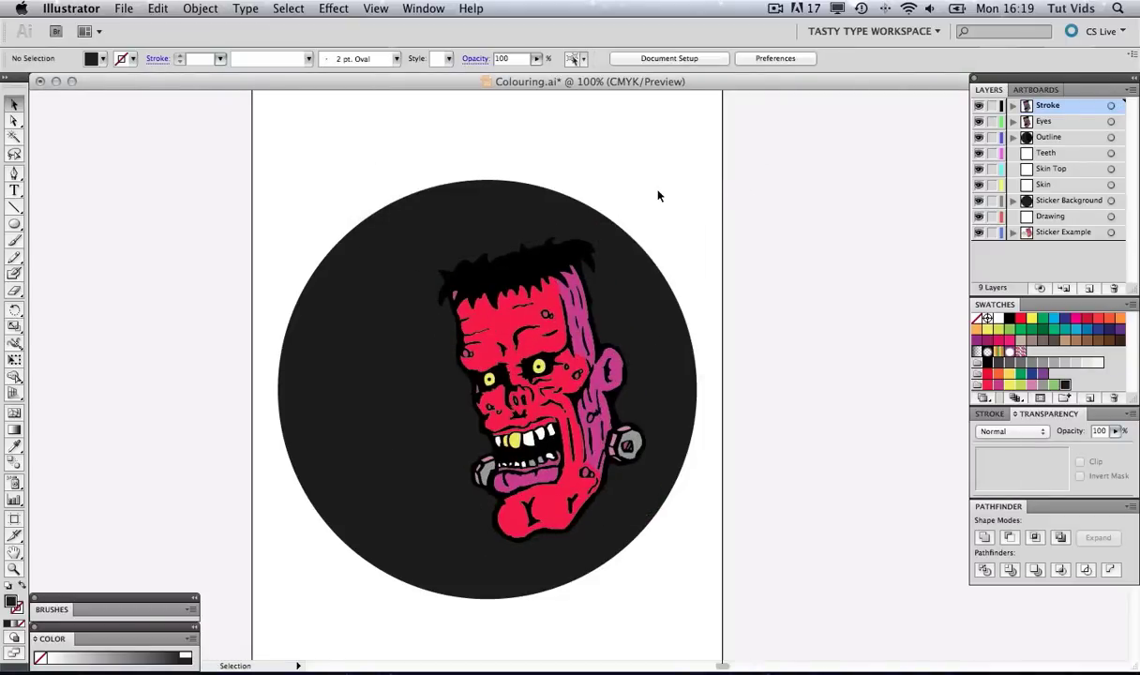
- Unite the pasted head copy on the Stroke layer into a single solid silhouette
click(551, 266)
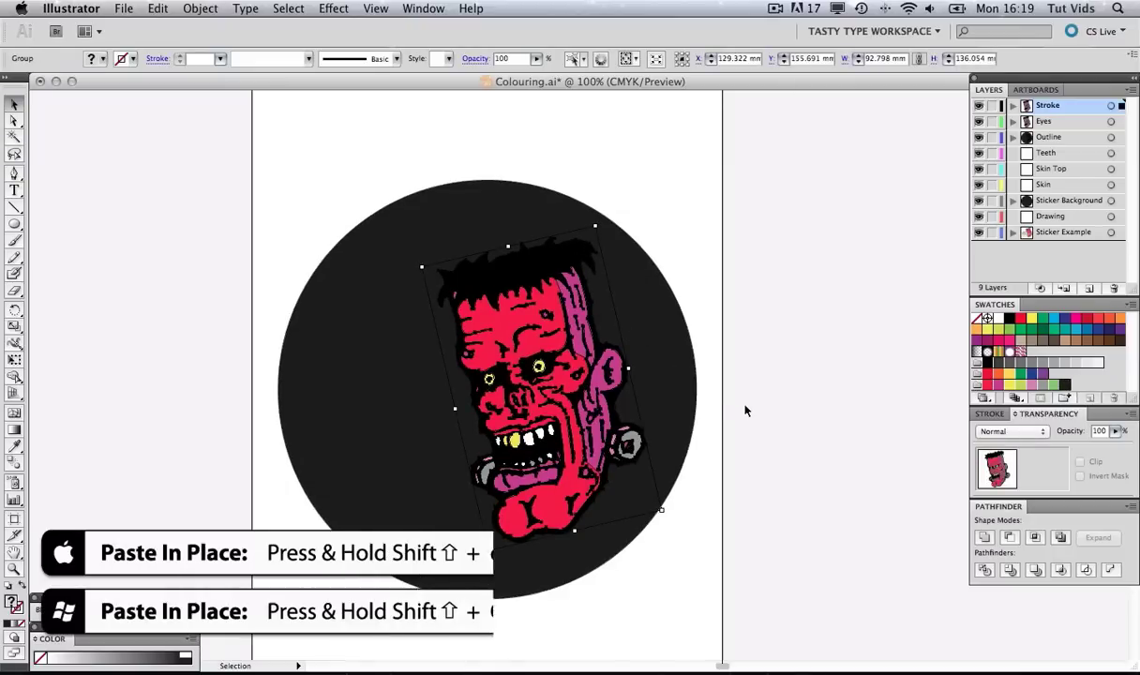
click(985, 538)
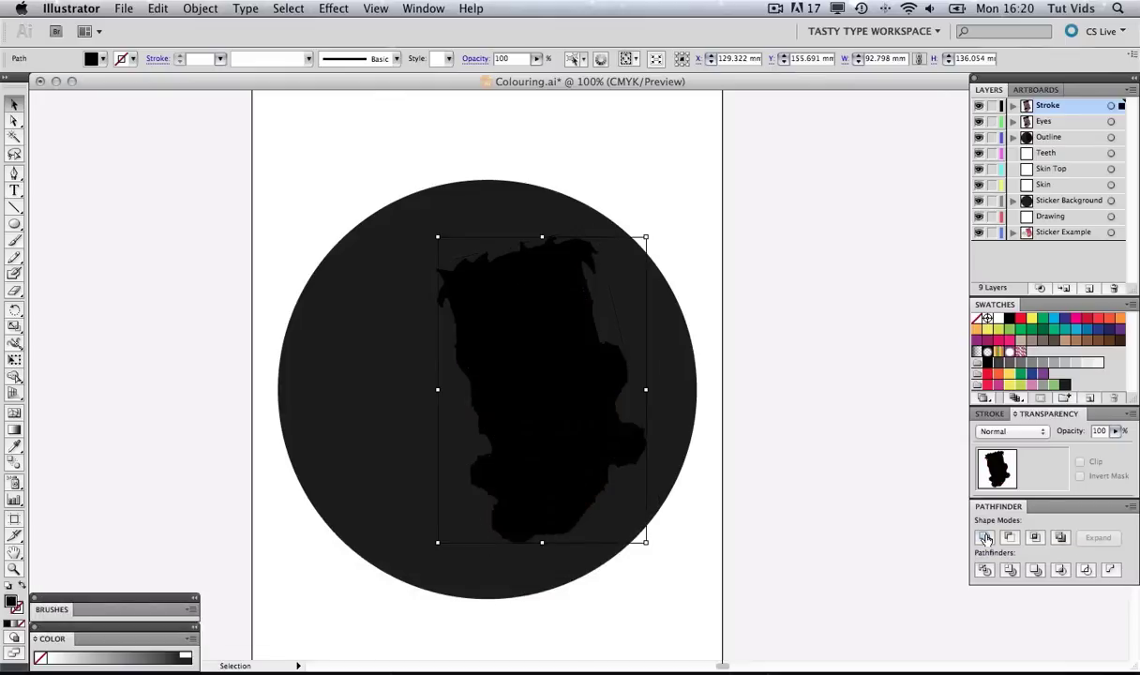
click(814, 369)
- Move the black silhouette aside to expose the coloured head beneath, and undo that move
click(576, 366)
drag(573, 367, 806, 317)
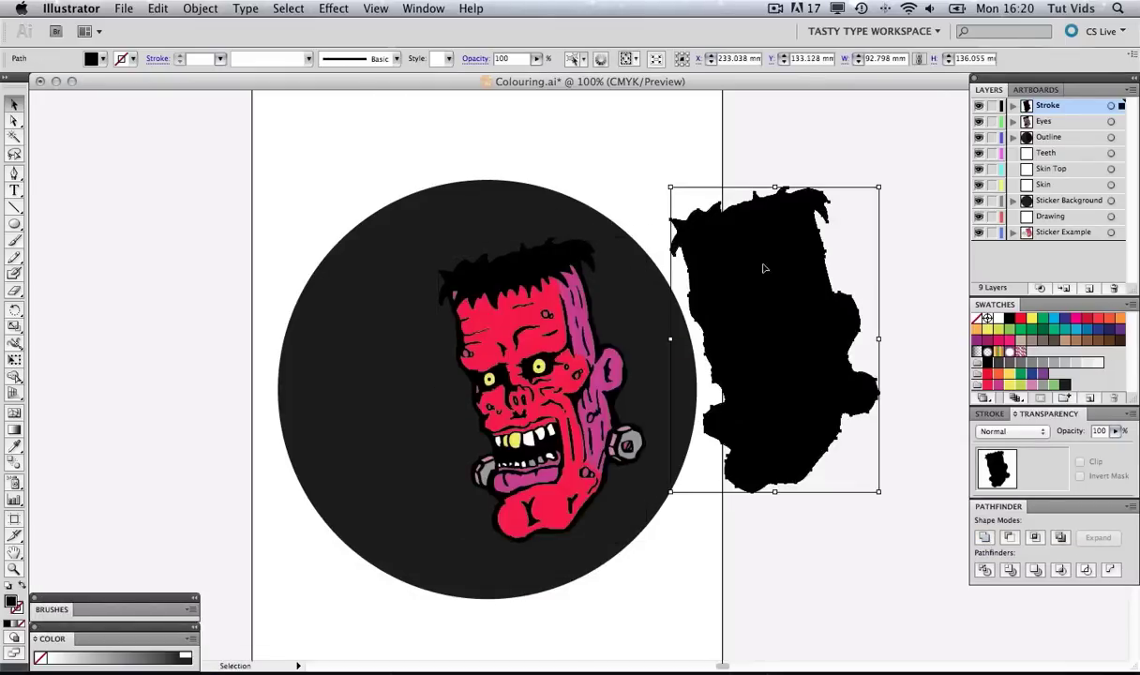
click(672, 119)
click(713, 245)
key(super+z)
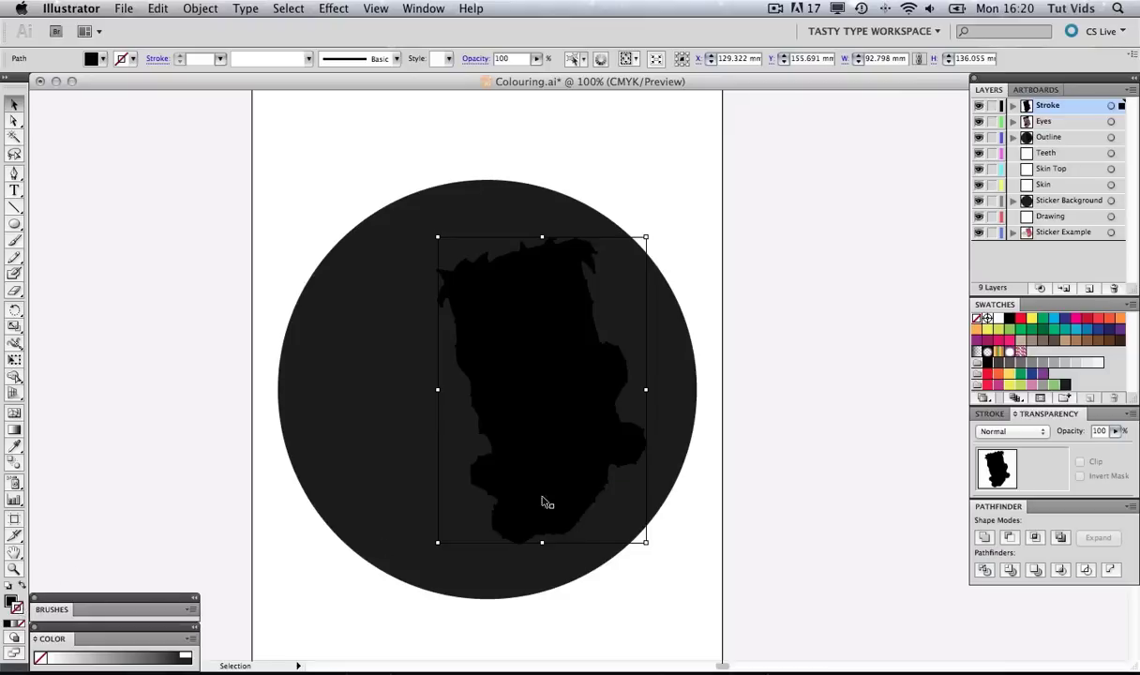
- Give the silhouette a lime green stroke with a weight of 6 pt
click(1018, 385)
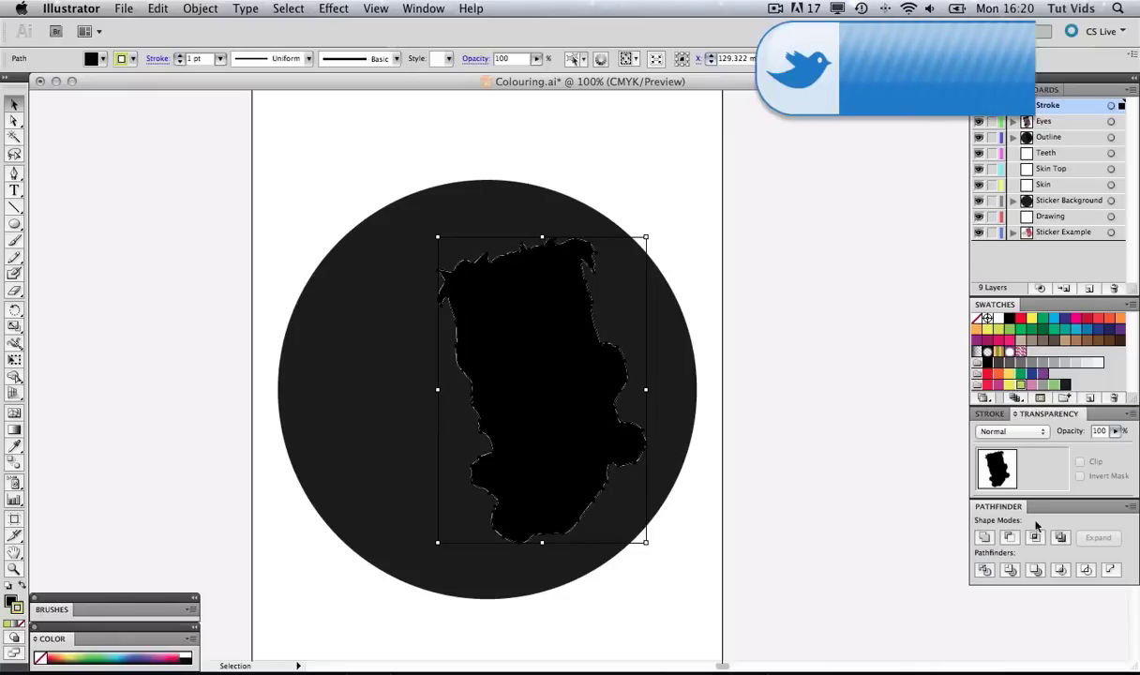
click(977, 415)
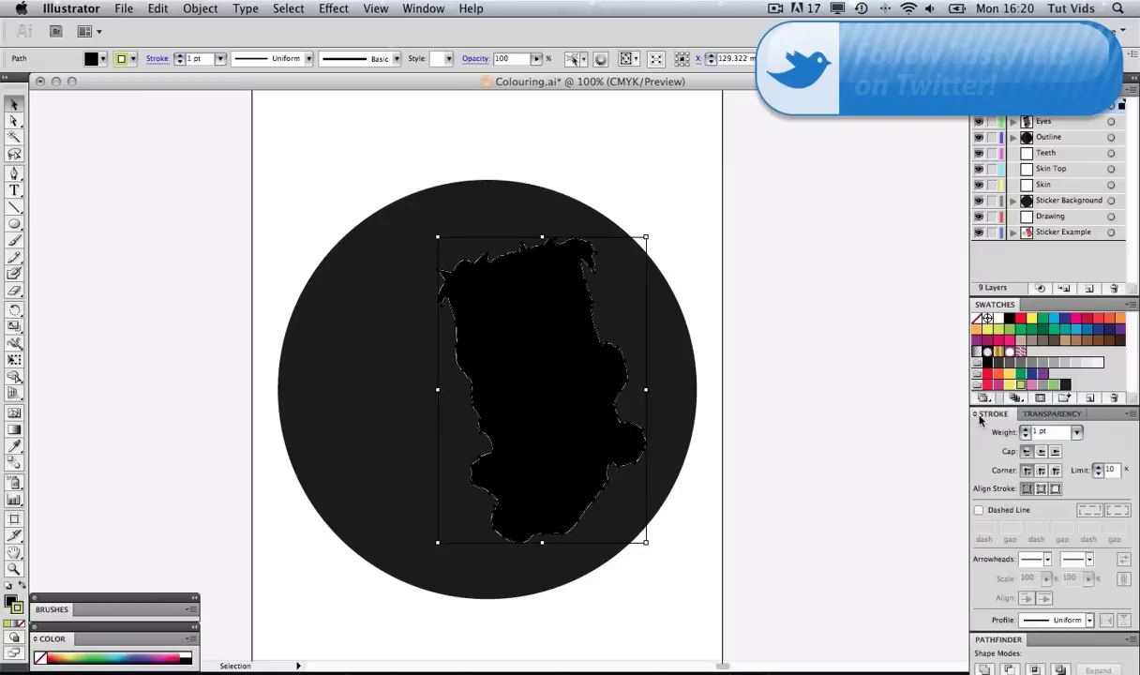
click(1026, 430)
click(1026, 429)
click(1026, 430)
click(1027, 429)
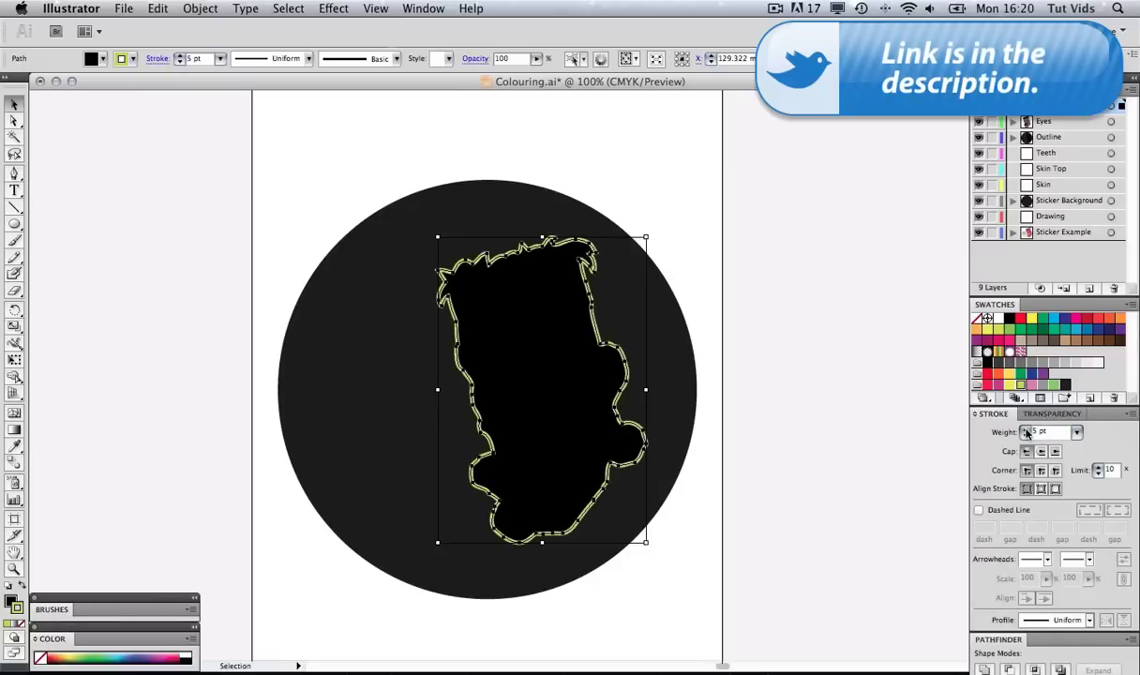
click(1027, 430)
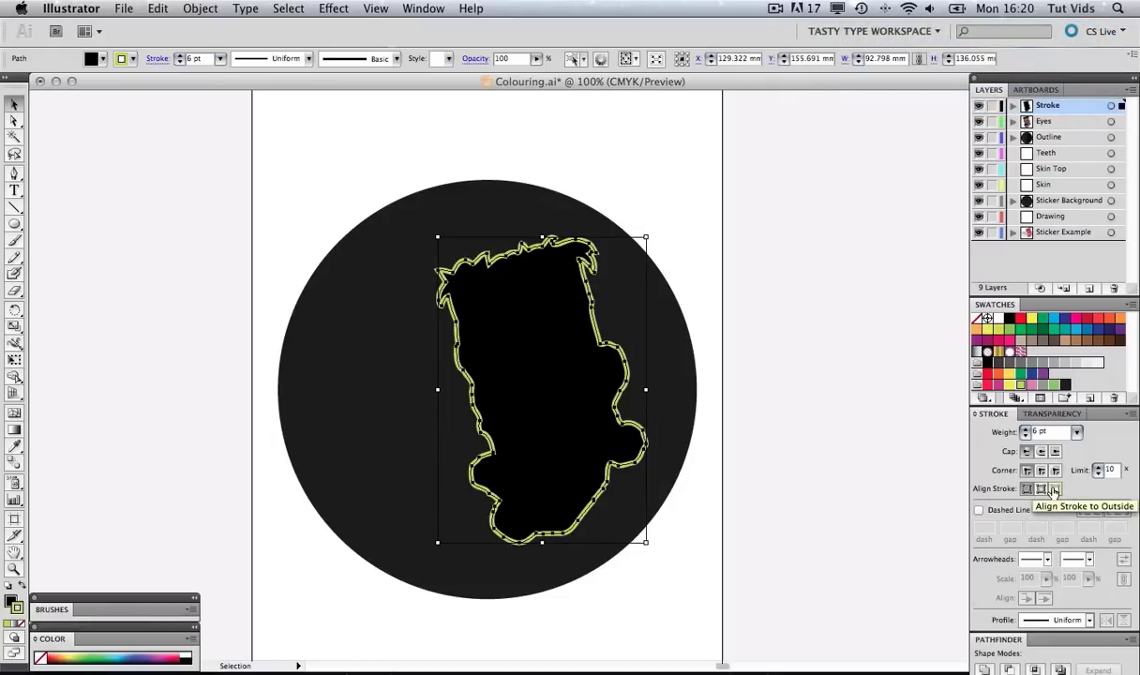
- Align the silhouette's stroke to the outside and move the Stroke layer directly beneath the Eyes layer
click(1054, 490)
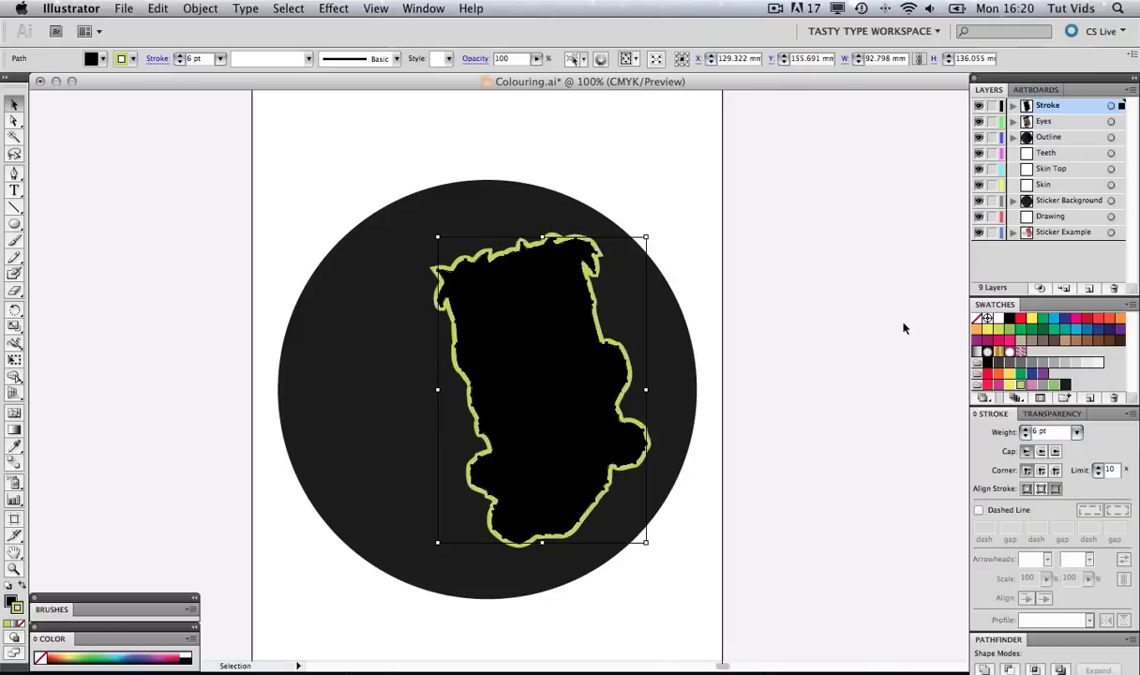
click(869, 314)
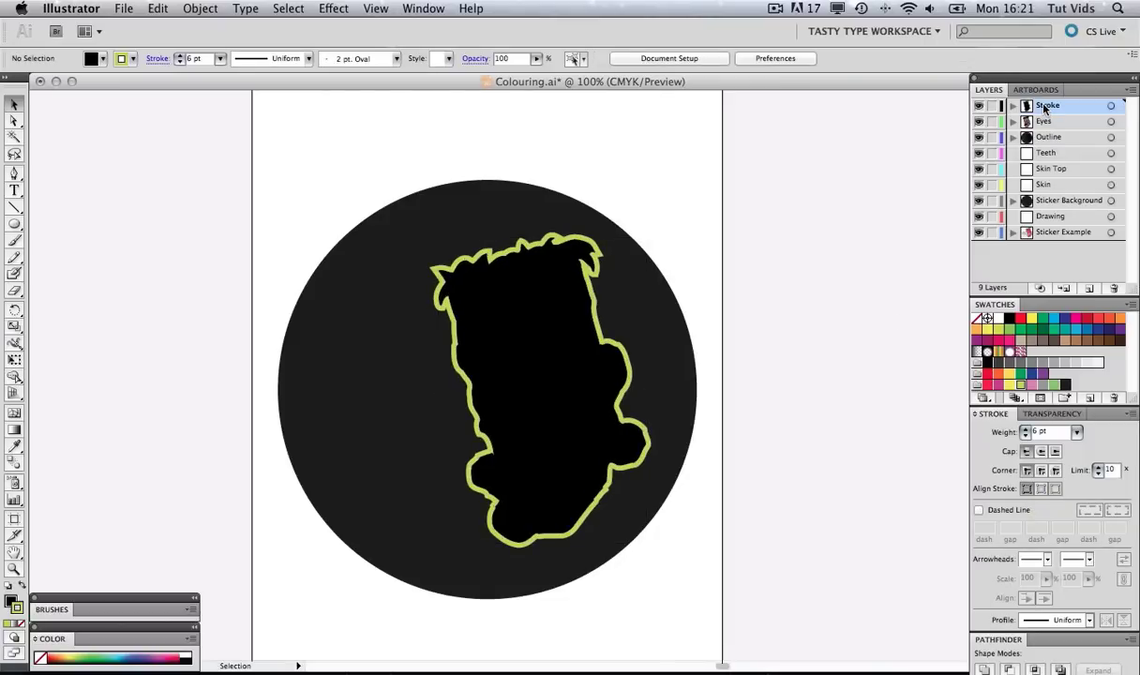
drag(1044, 121, 1045, 131)
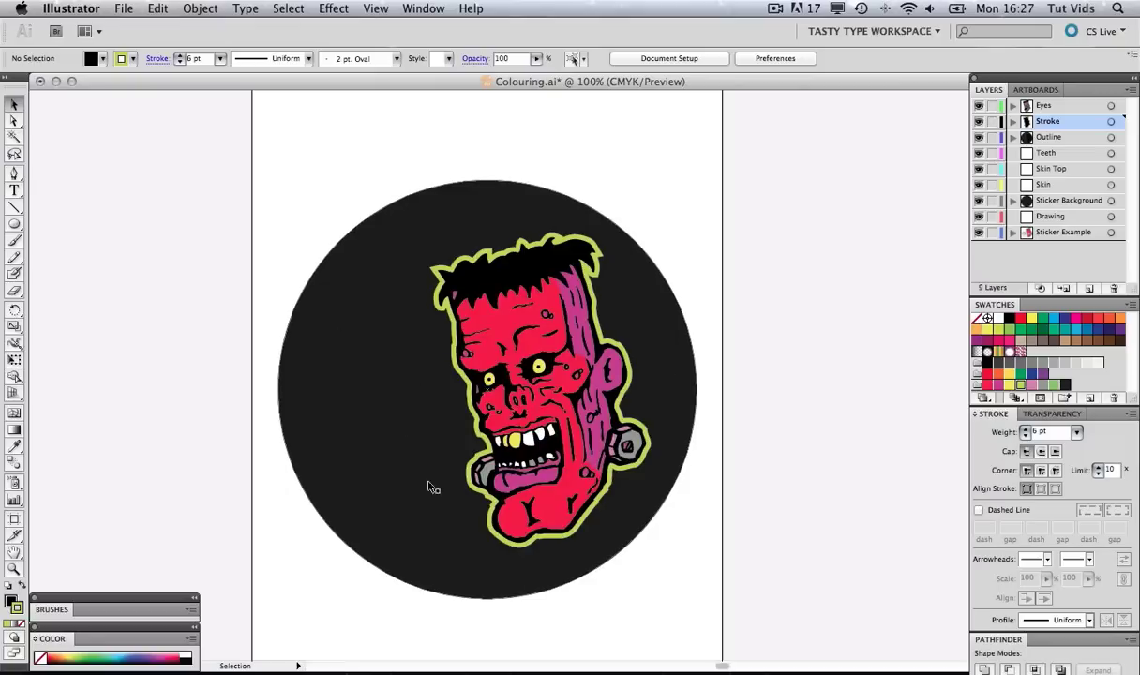
- Select the head and its green outline without the circle, scale them down slightly, and place them near the circle's right edge
drag(708, 174, 261, 627)
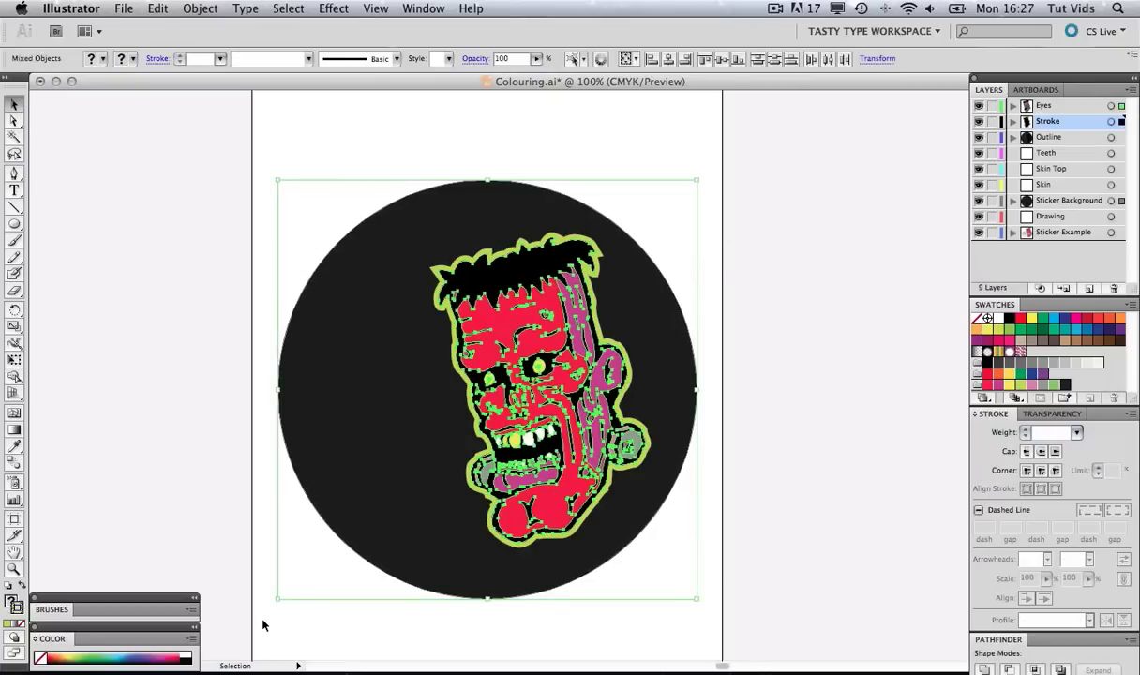
shift+click(354, 391)
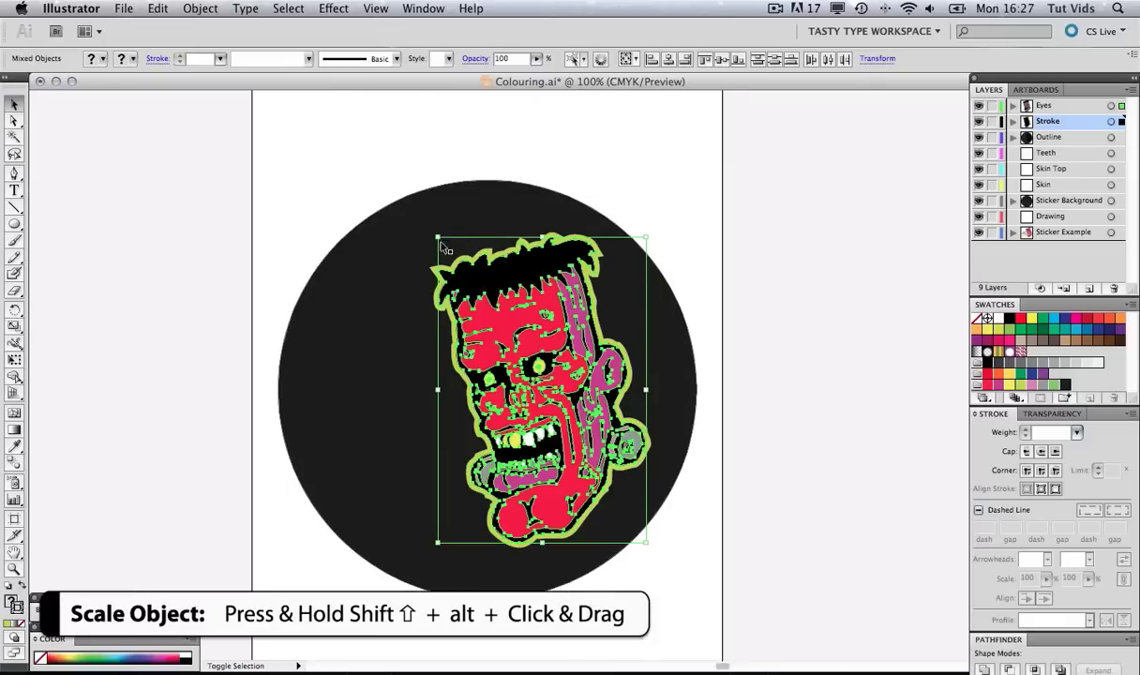
drag(435, 234, 454, 260)
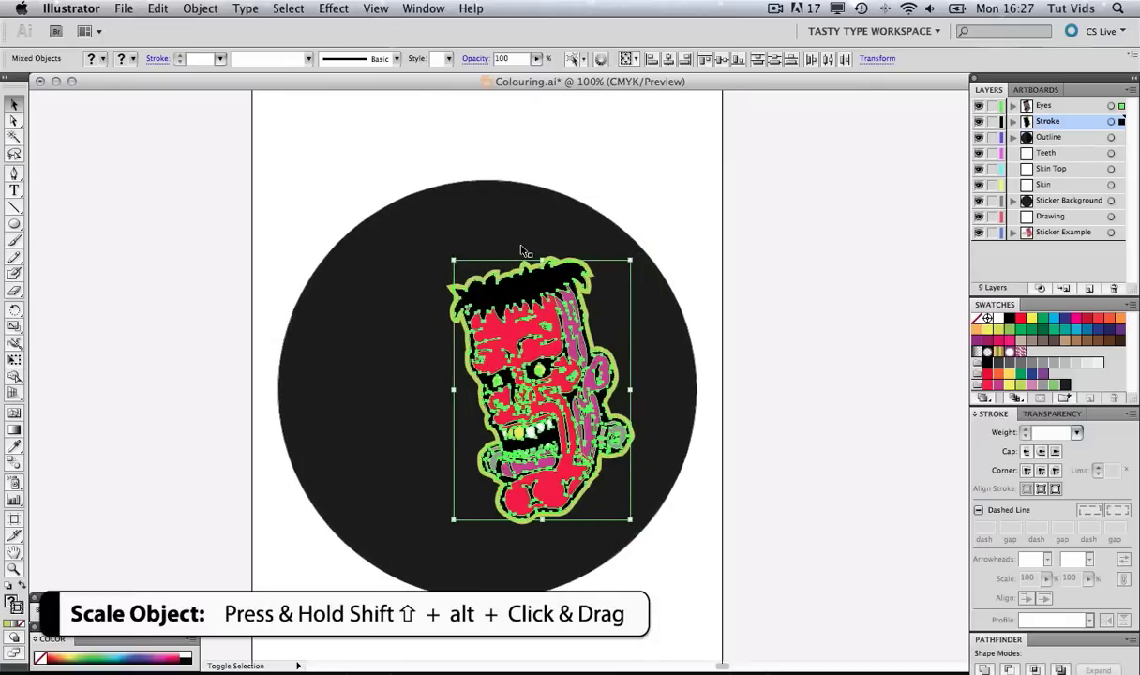
drag(523, 250, 554, 243)
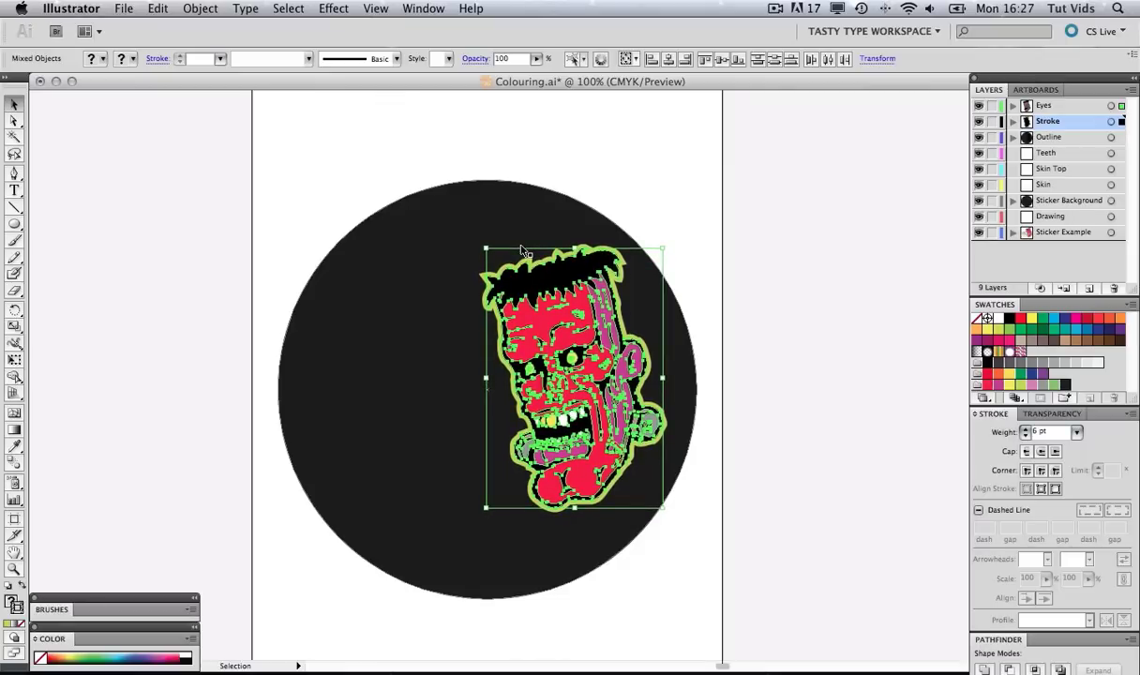
drag(485, 507, 477, 519)
scroll(525, 493, down, 1)
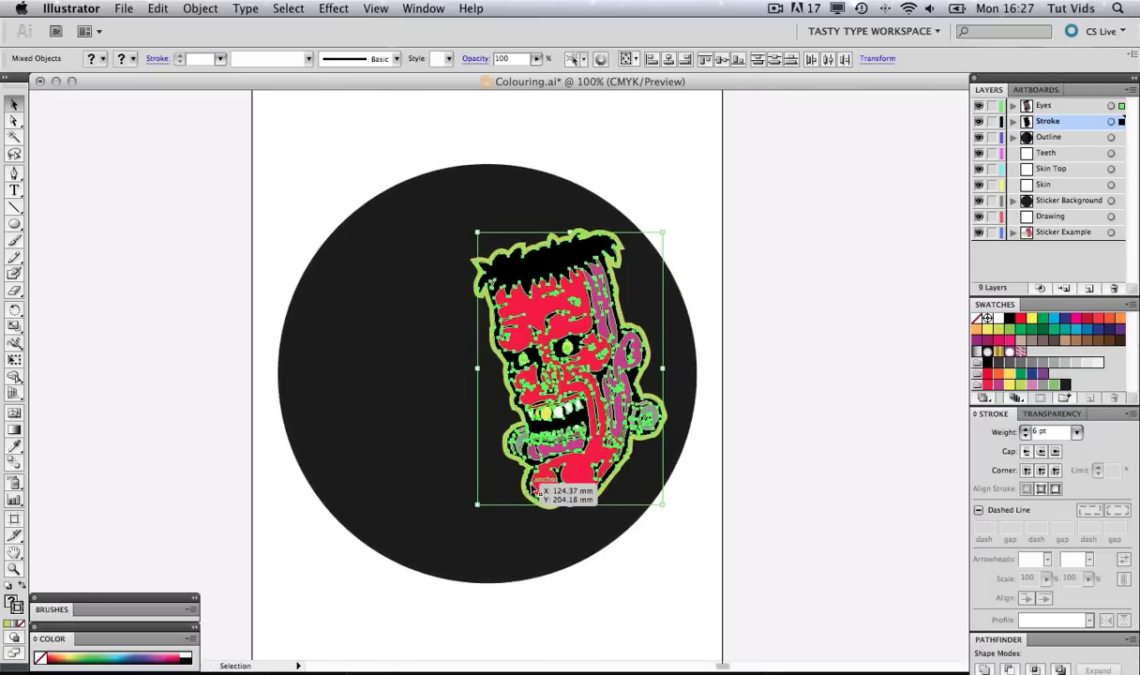
click(784, 287)
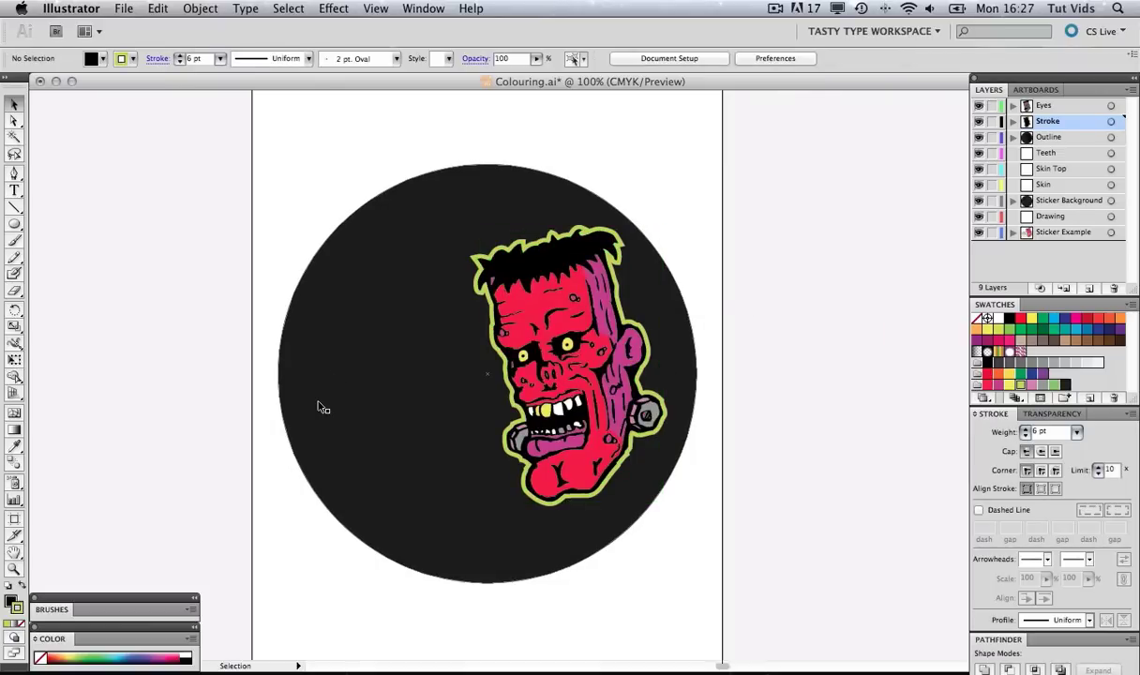
- Add the text "I CAN" on the dark circle beside the monster head and fill it with white
key(t)
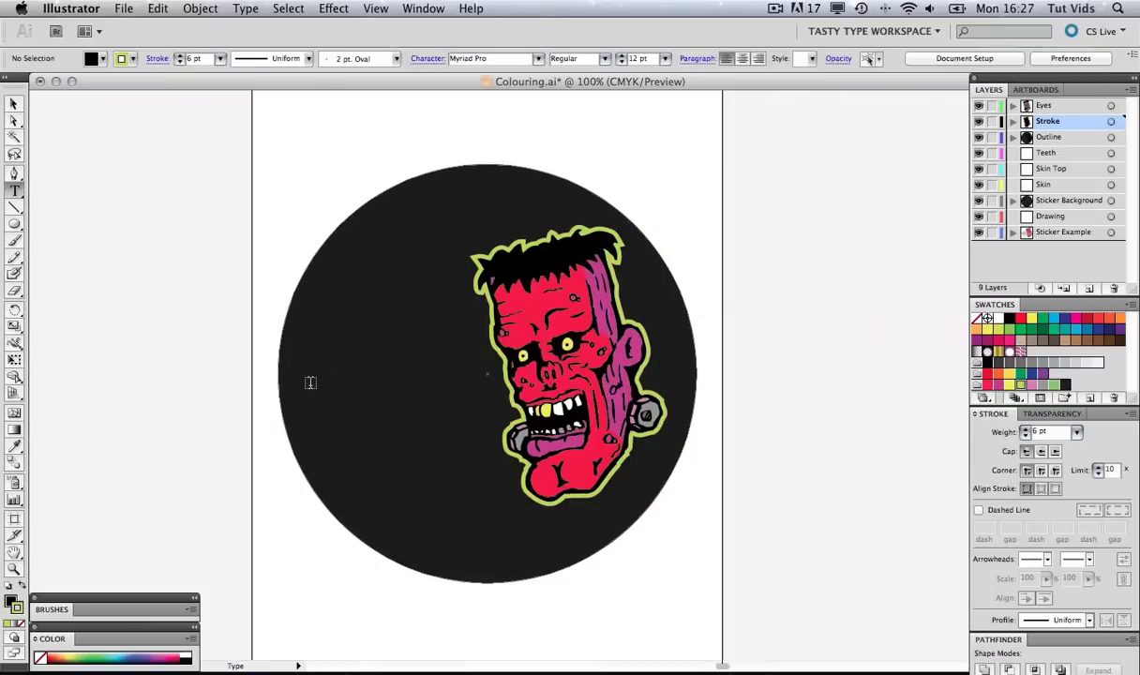
click(310, 381)
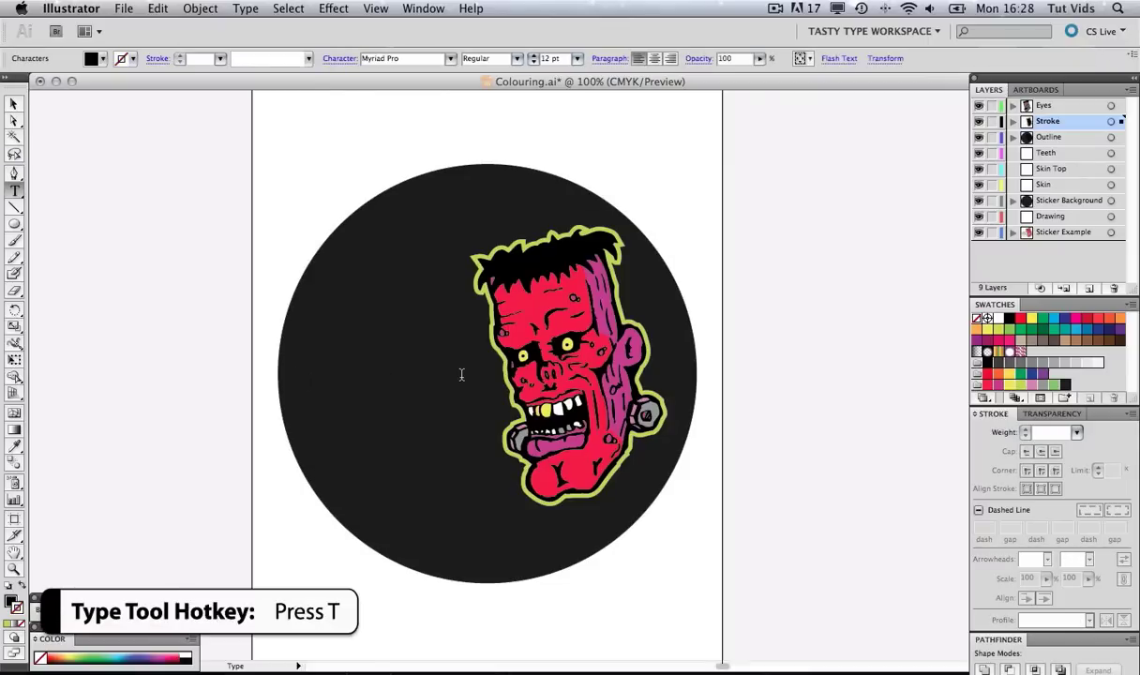
key(super+a)
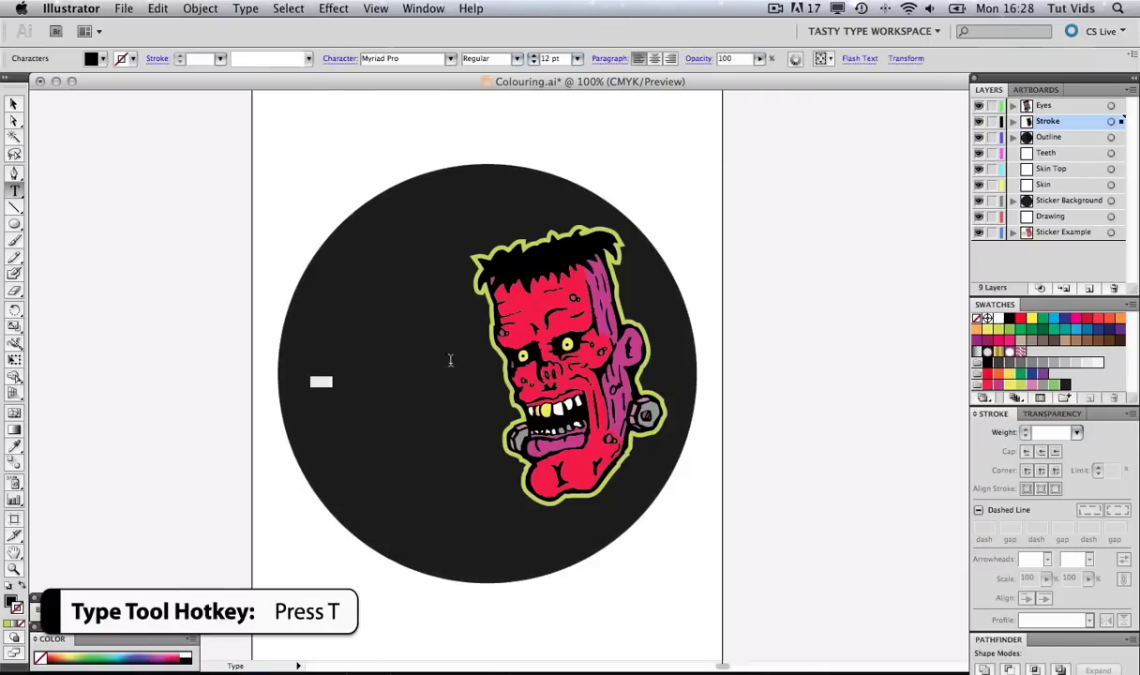
click(187, 657)
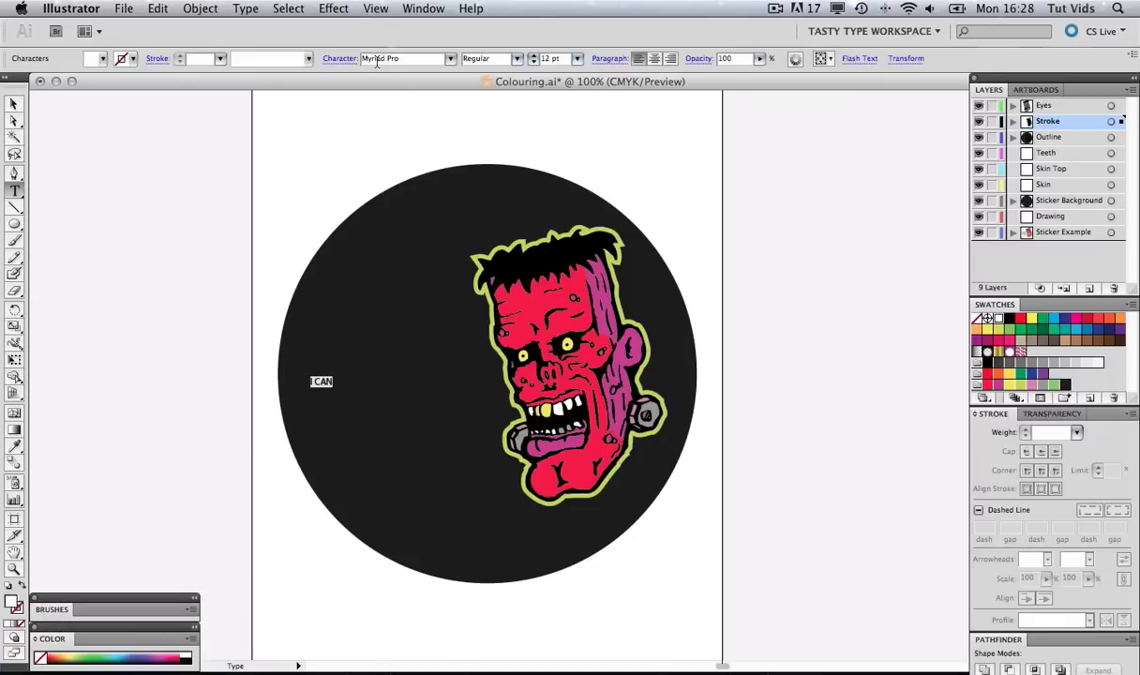
- Enlarge the "I CAN" text, trying 40 pt and settling on a font size of 80 pt
drag(560, 59, 506, 58)
text(40)
key(Return)
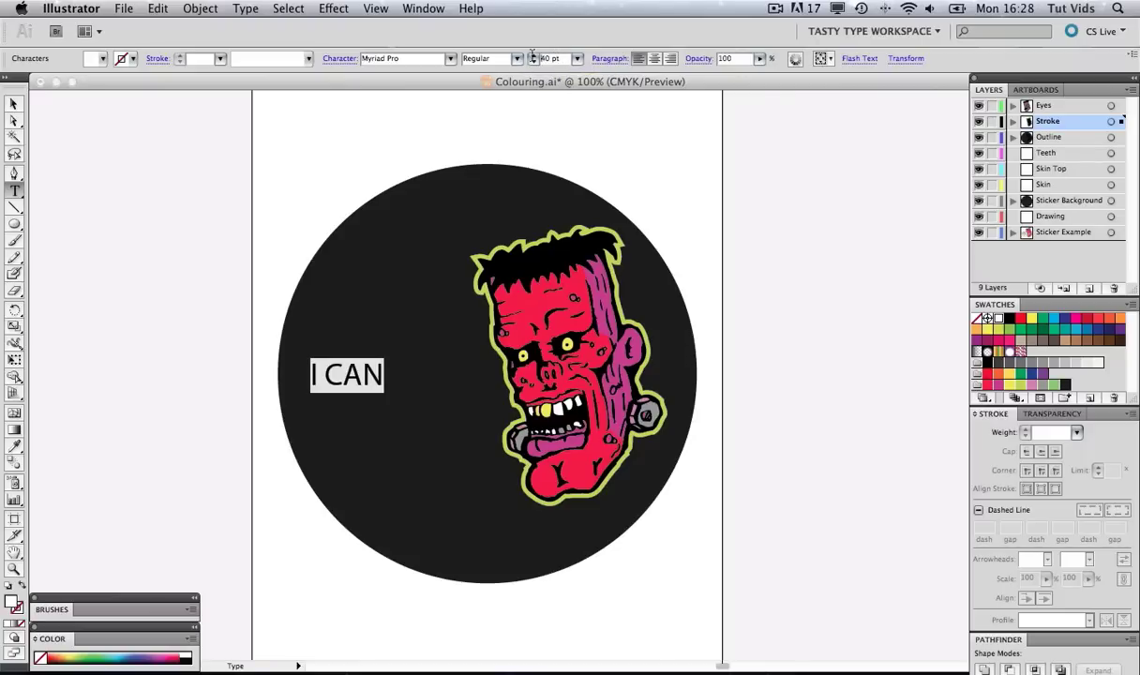
text(80)
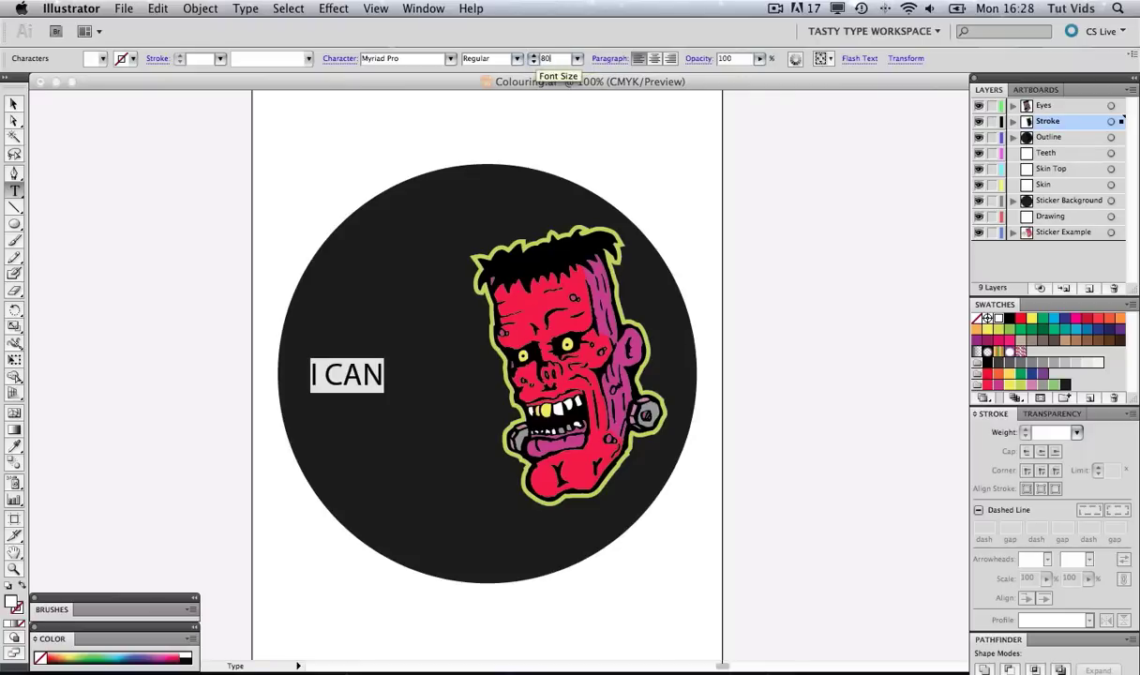
key(Return)
click(13, 103)
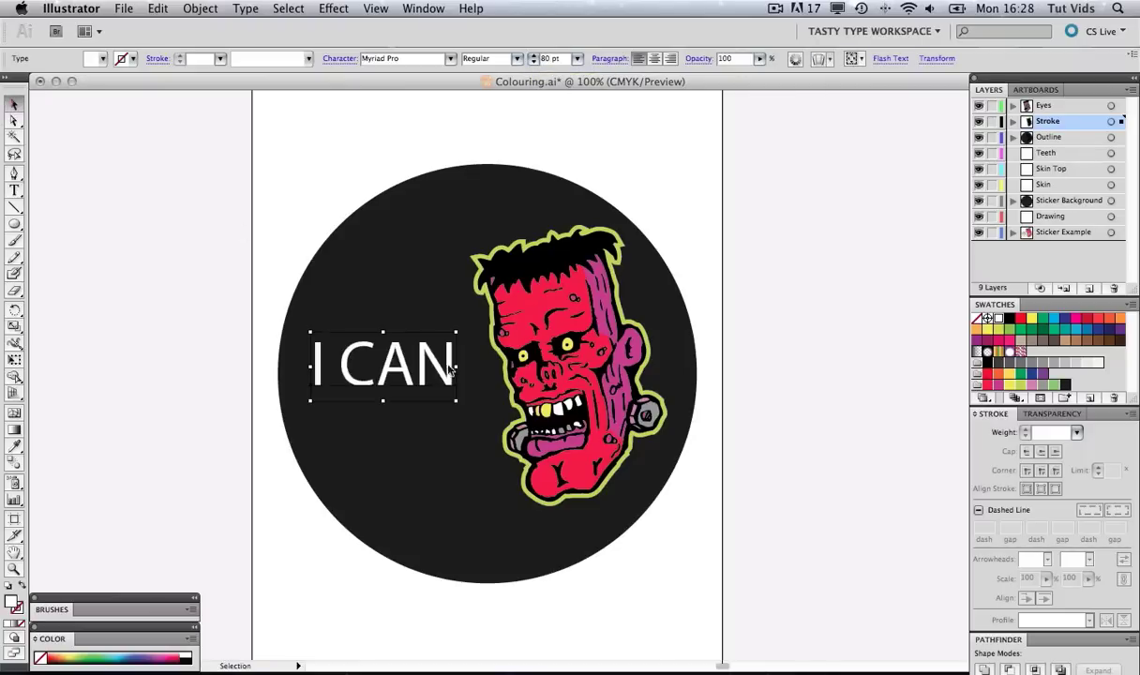
- Change the font of the "I CAN" text to Double Feature
click(14, 191)
click(417, 364)
drag(446, 366, 305, 368)
click(385, 59)
drag(412, 60, 330, 60)
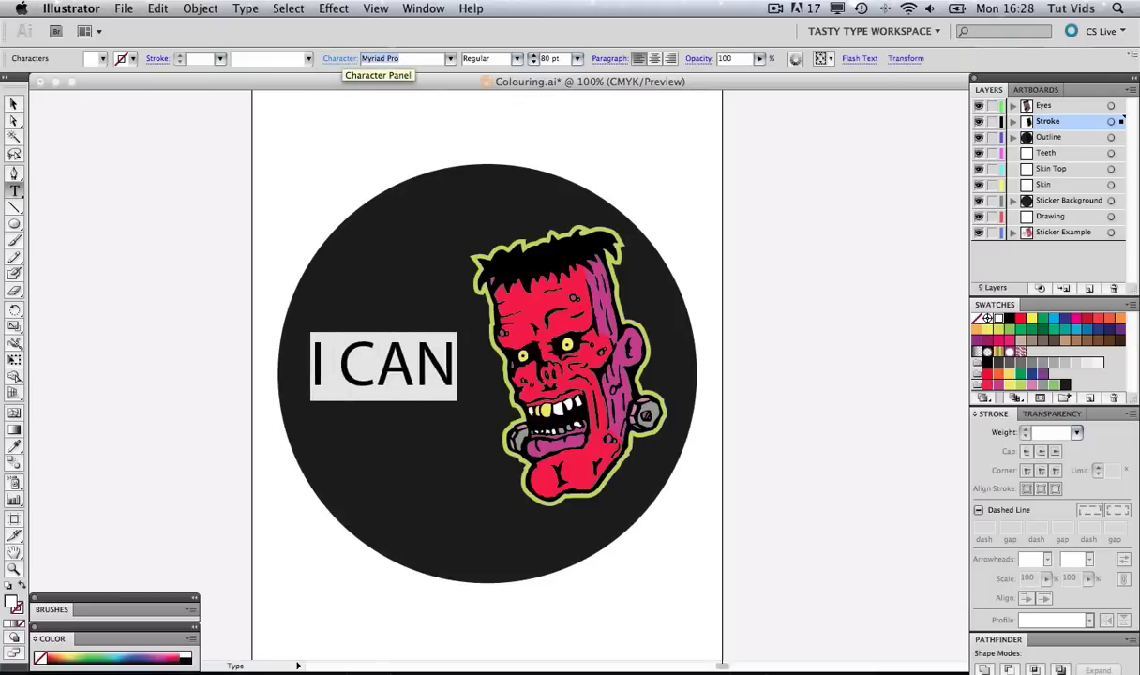
text(Double Feature)
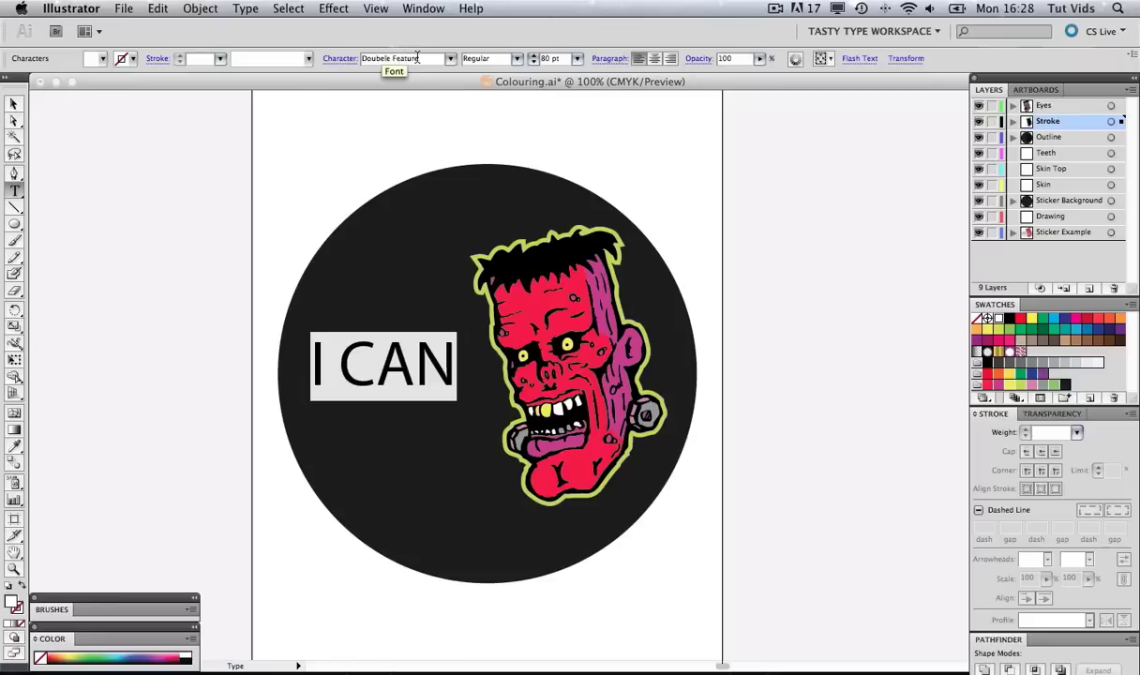
key(Return)
click(14, 103)
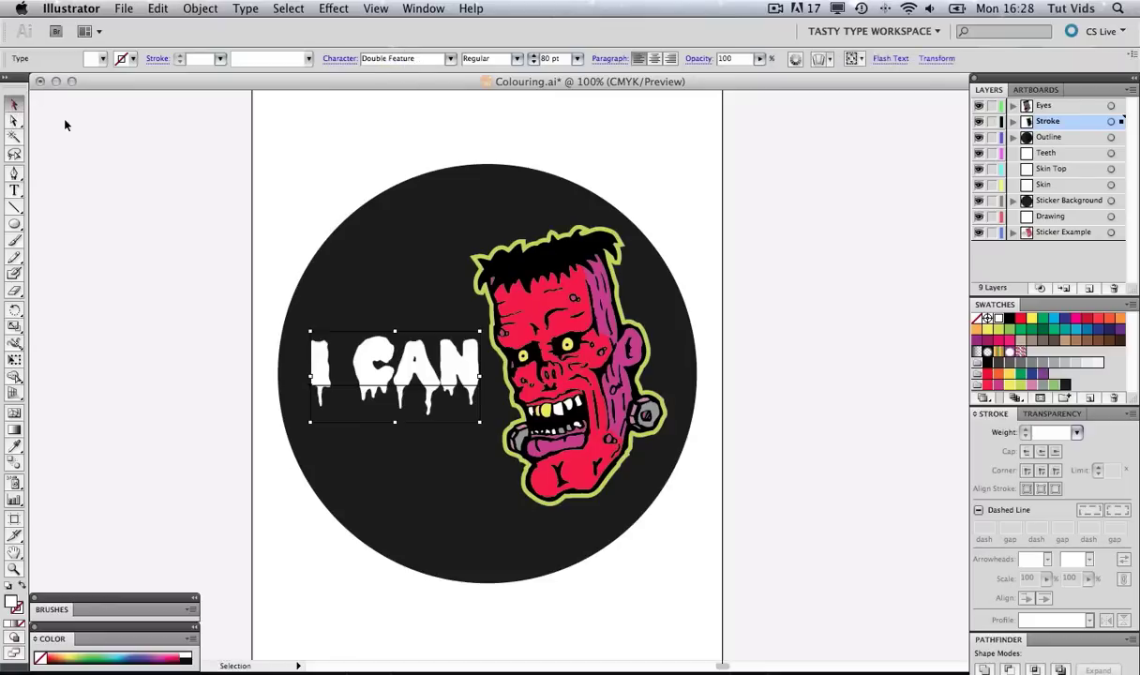
- Rotate the "I CAN" text slightly counterclockwise to match the head's tilt, scale it down, and position it beside the head
drag(419, 382, 419, 370)
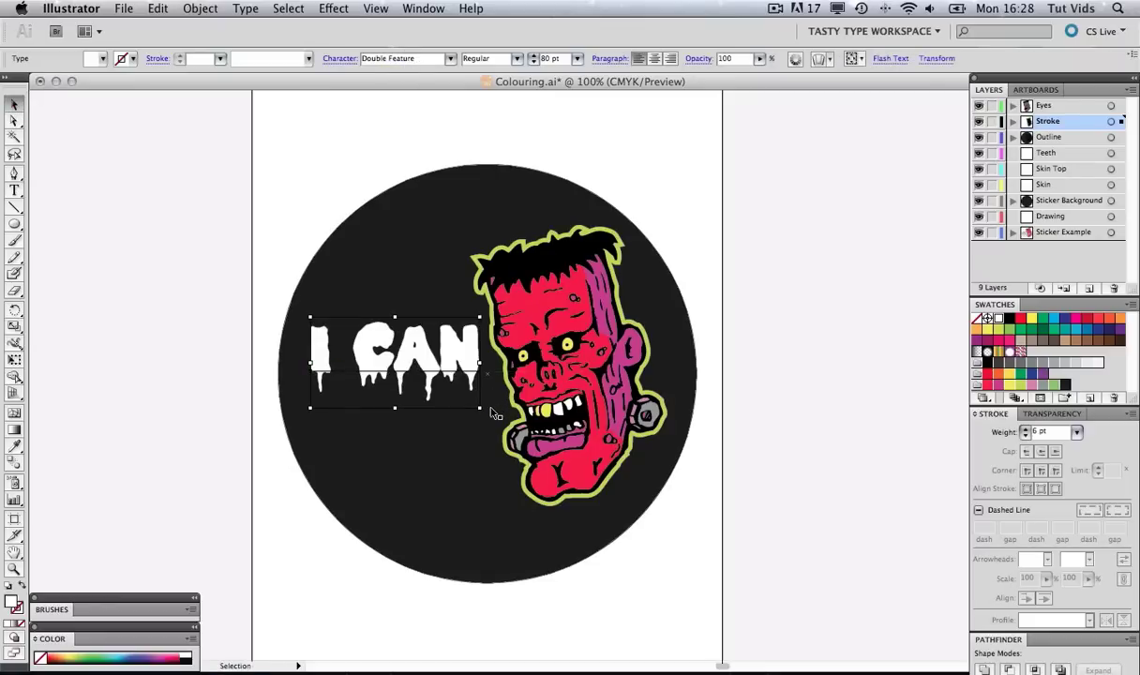
drag(484, 408, 470, 325)
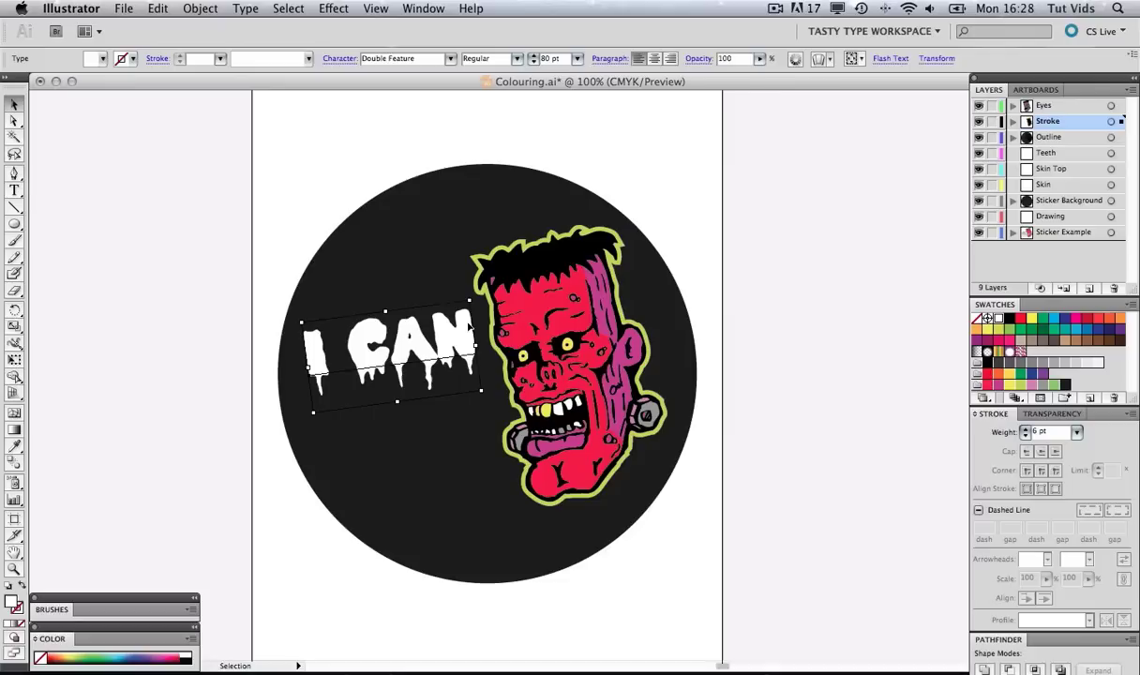
drag(465, 339, 461, 349)
drag(489, 394, 436, 330)
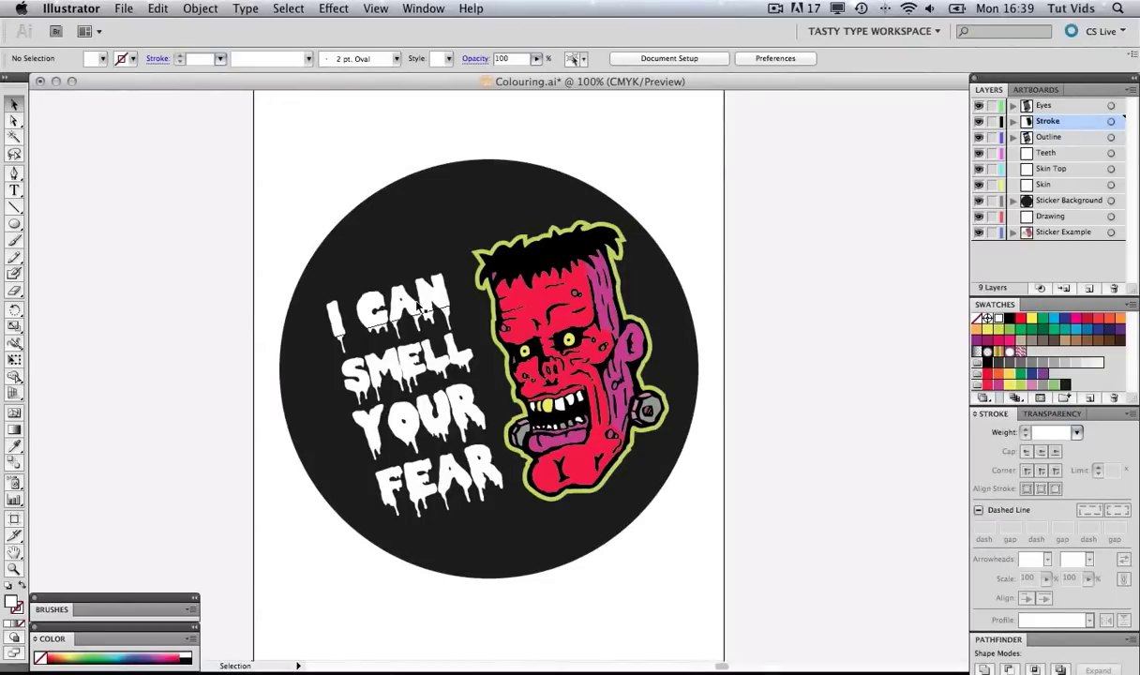
- Fill the word "SMELL" with a mid grey swatch
click(379, 309)
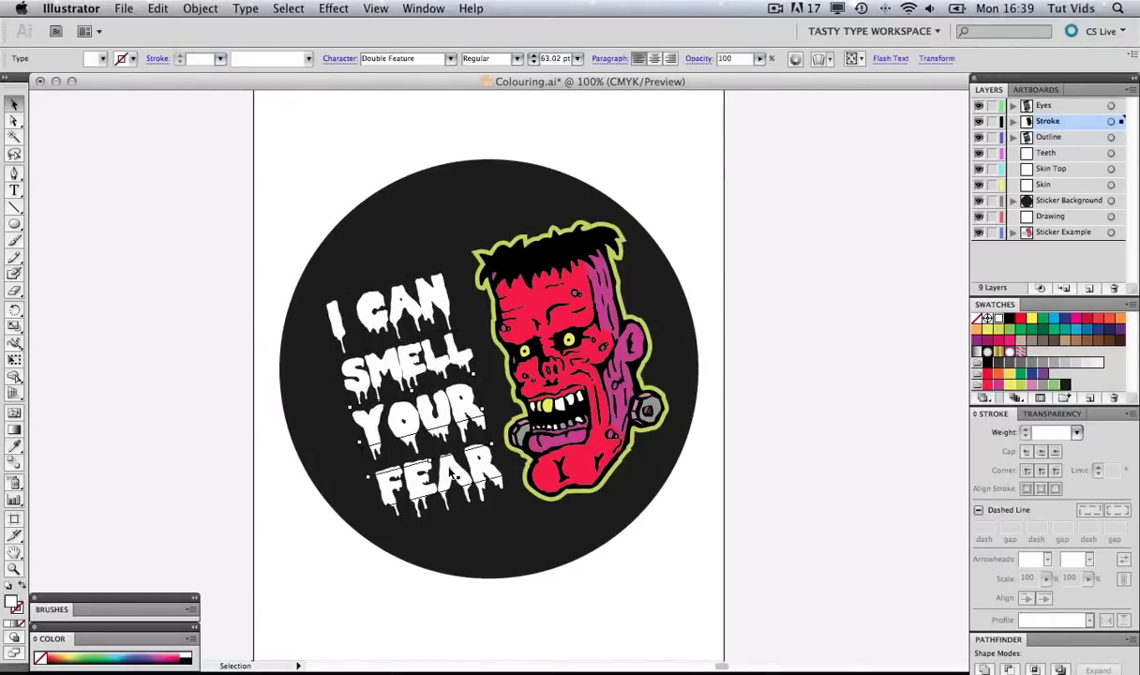
click(412, 468)
click(402, 371)
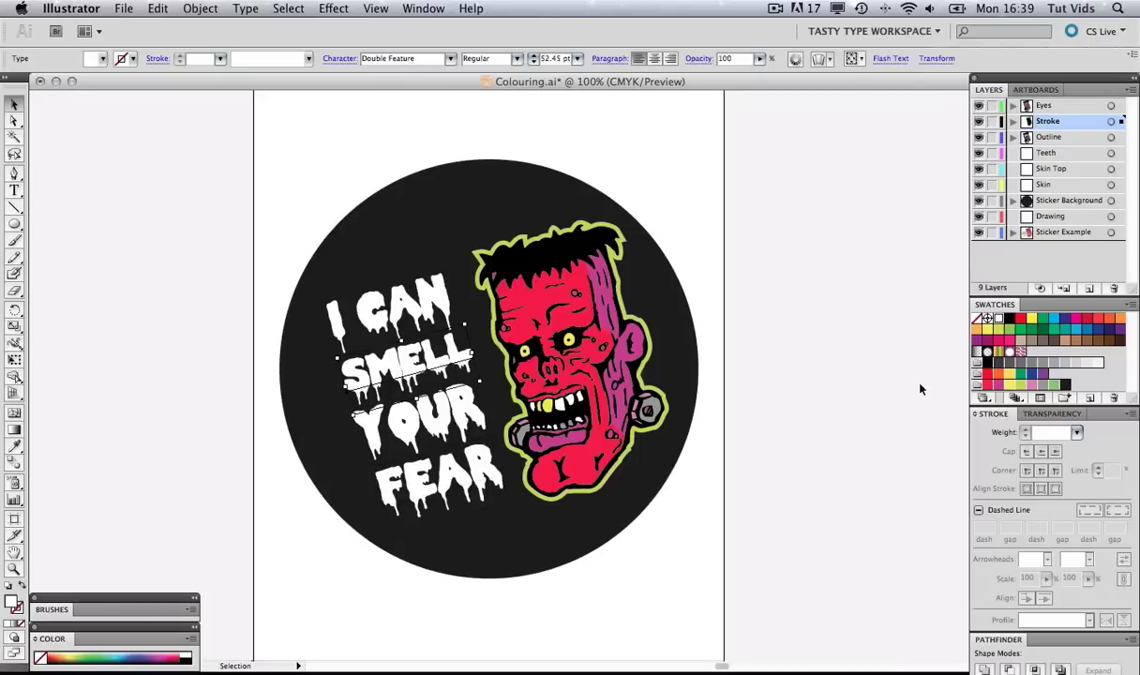
click(999, 363)
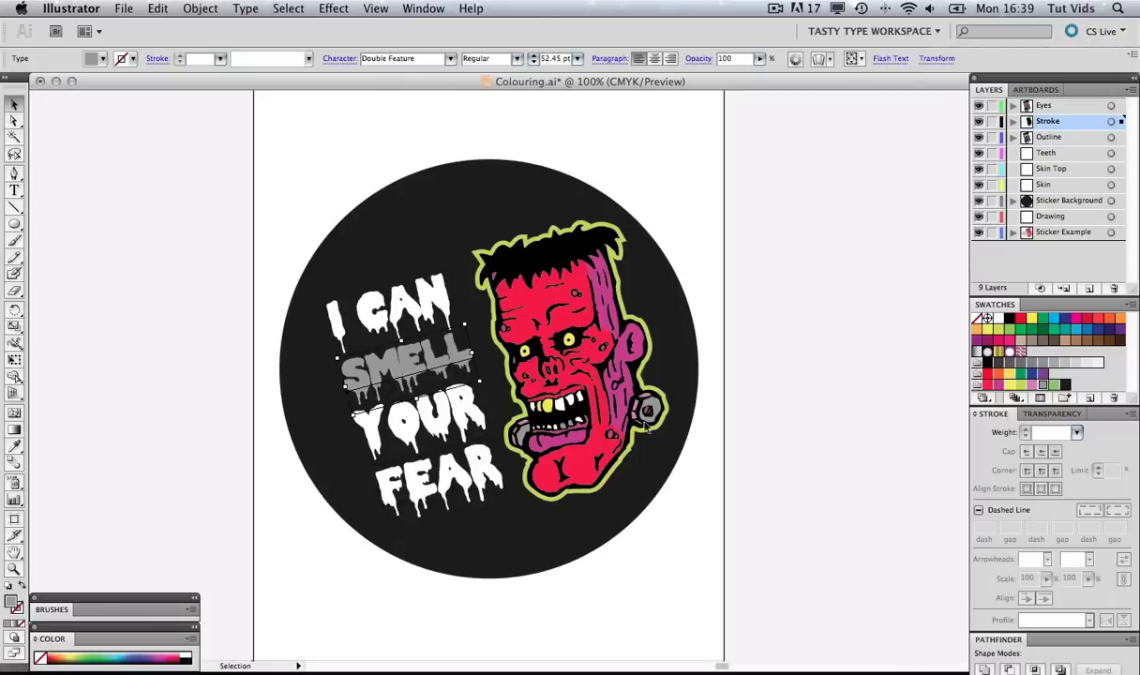
- Fill the word "YOUR" with the green swatch and the word "FEAR" with the yellow swatch
click(413, 411)
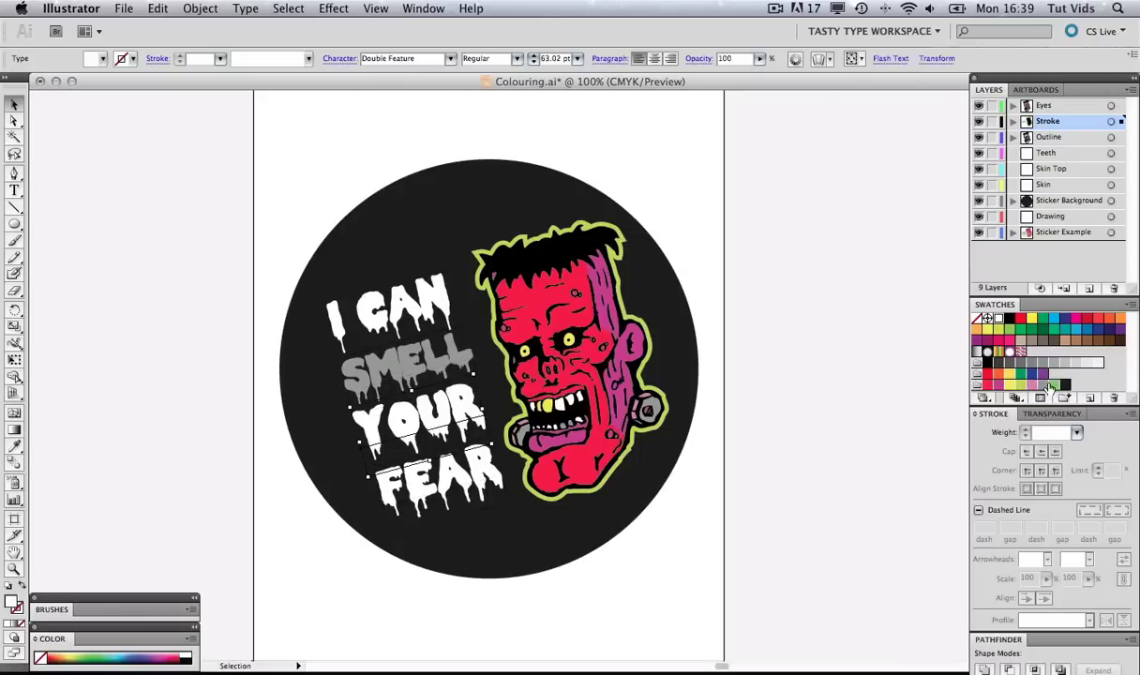
click(1054, 384)
click(473, 476)
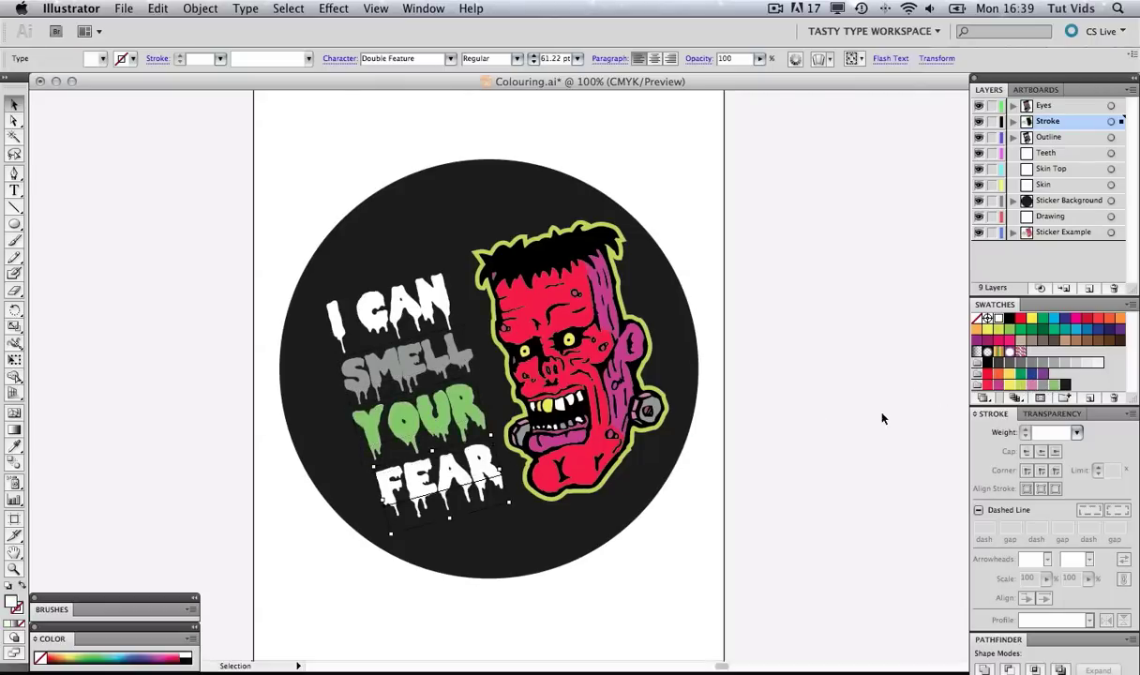
click(1009, 385)
click(792, 295)
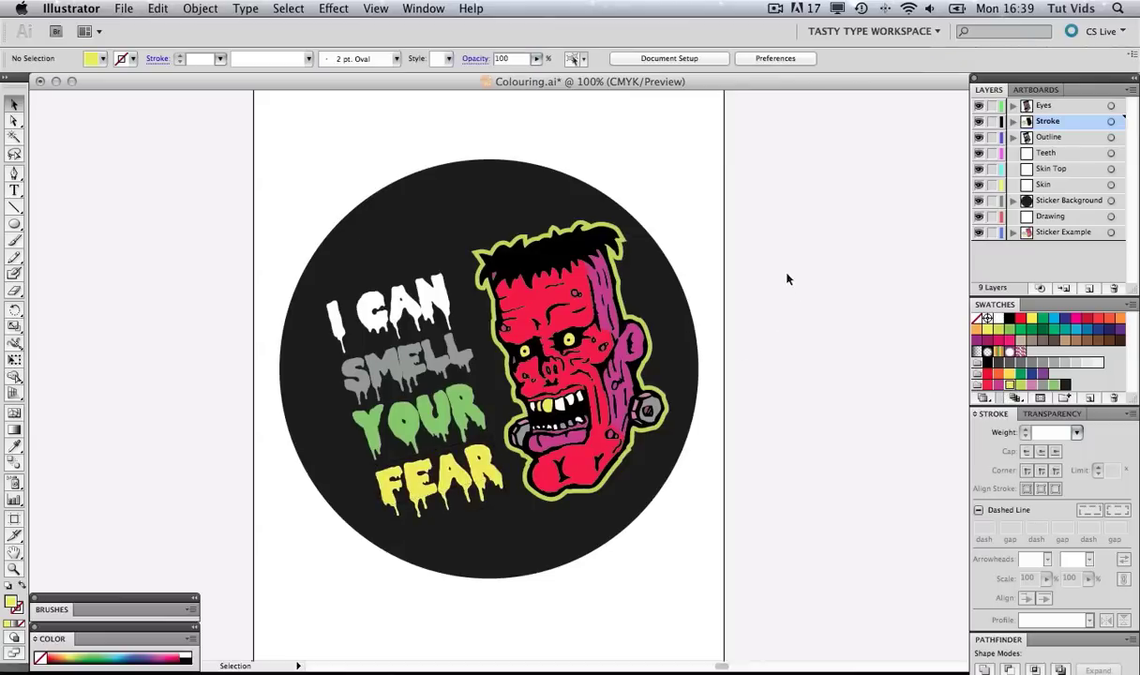
- Nudge the dark background circle slightly right and down to balance it around the lettering and the head
drag(810, 199, 460, 472)
drag(286, 554, 284, 549)
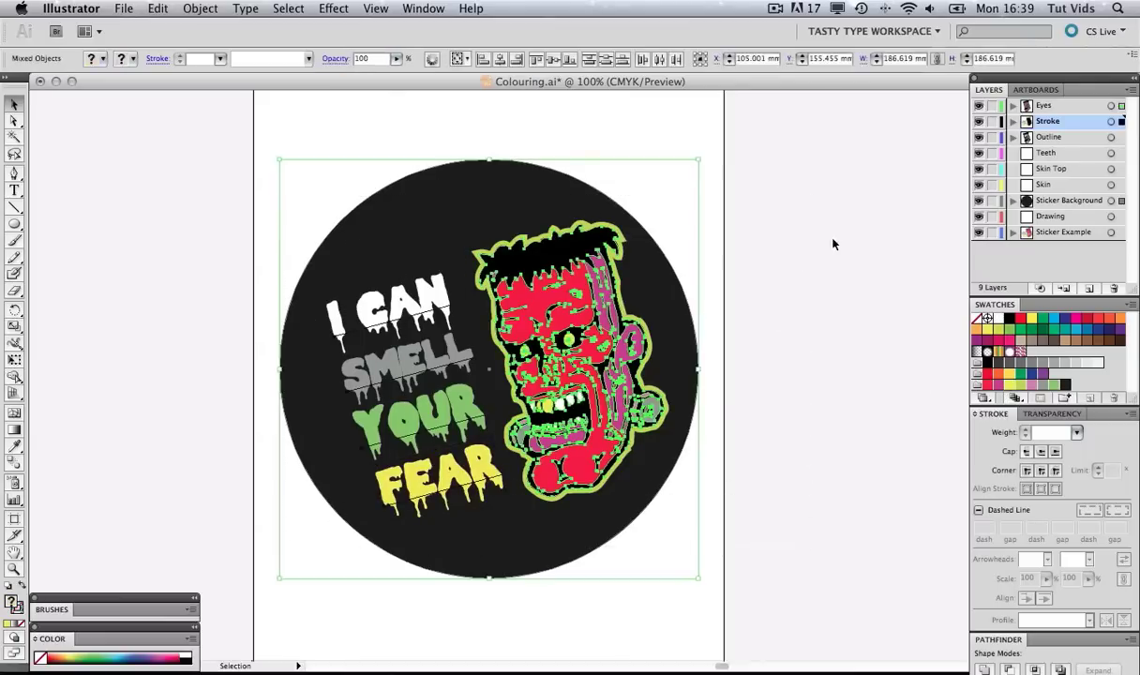
click(791, 225)
click(530, 198)
key(Down)
key(Down)
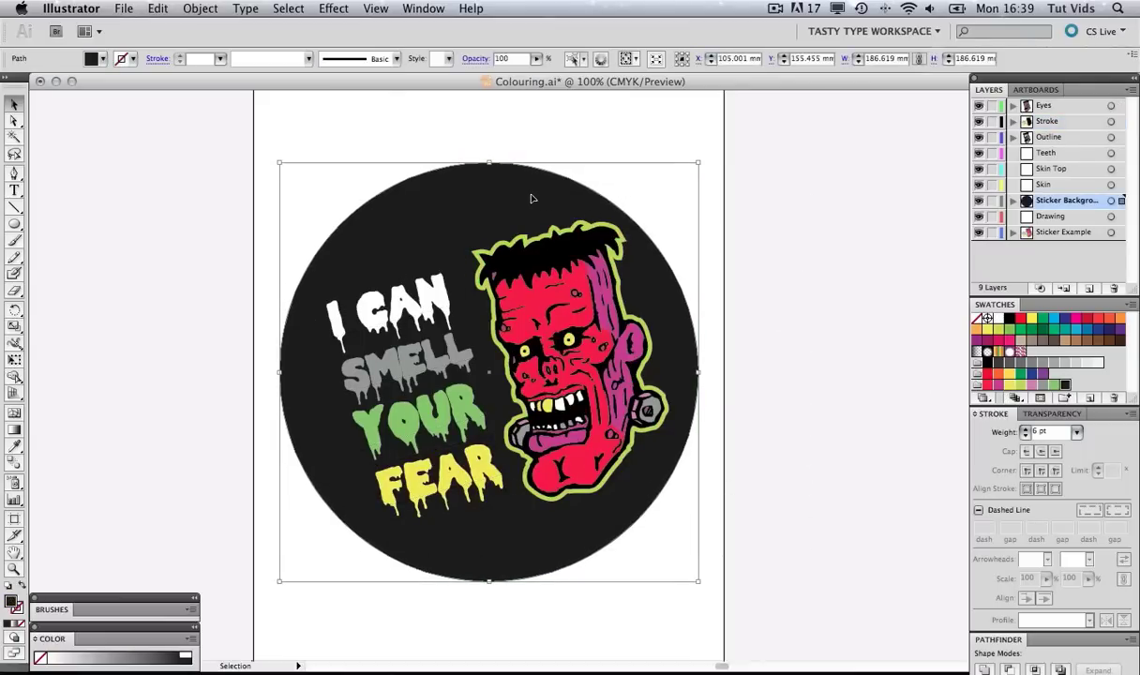
key(Right)
key(Right)
key(Right)
key(Up)
key(Up)
key(Left)
key(Left)
key(Down)
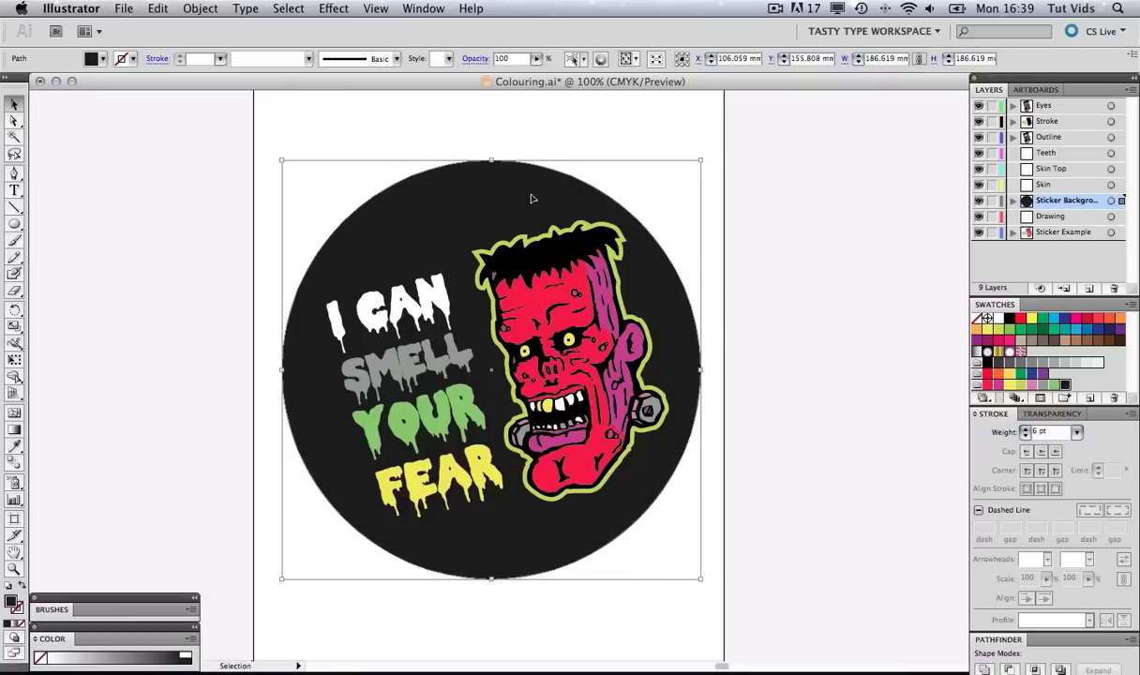
click(797, 263)
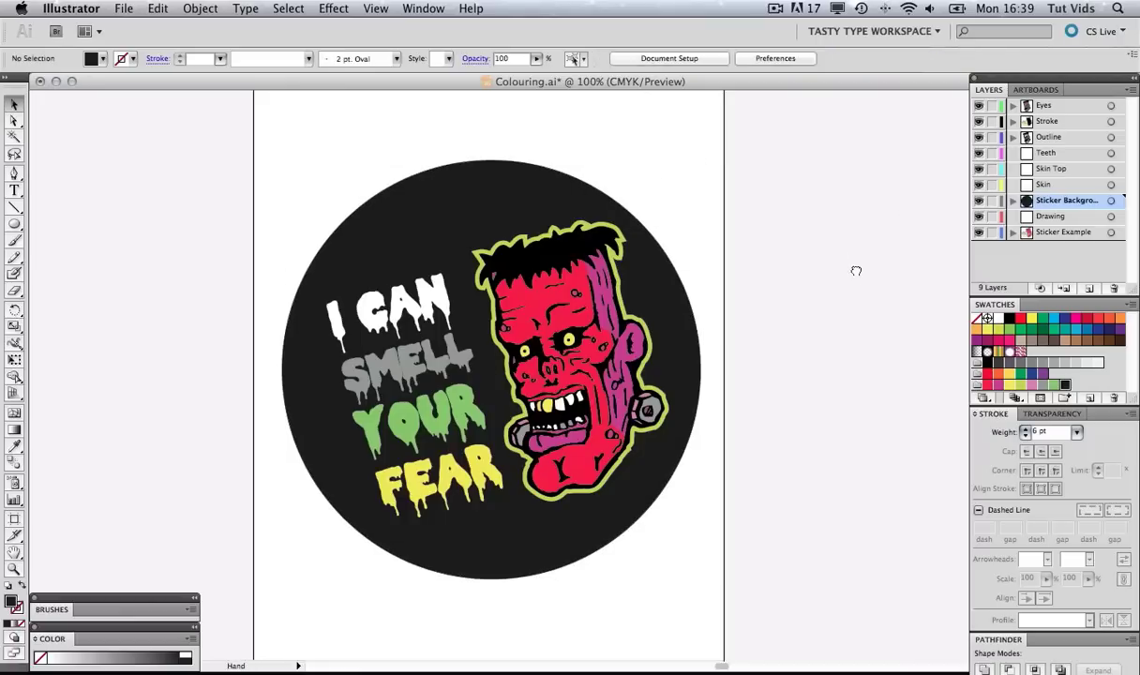
drag(855, 270, 844, 267)
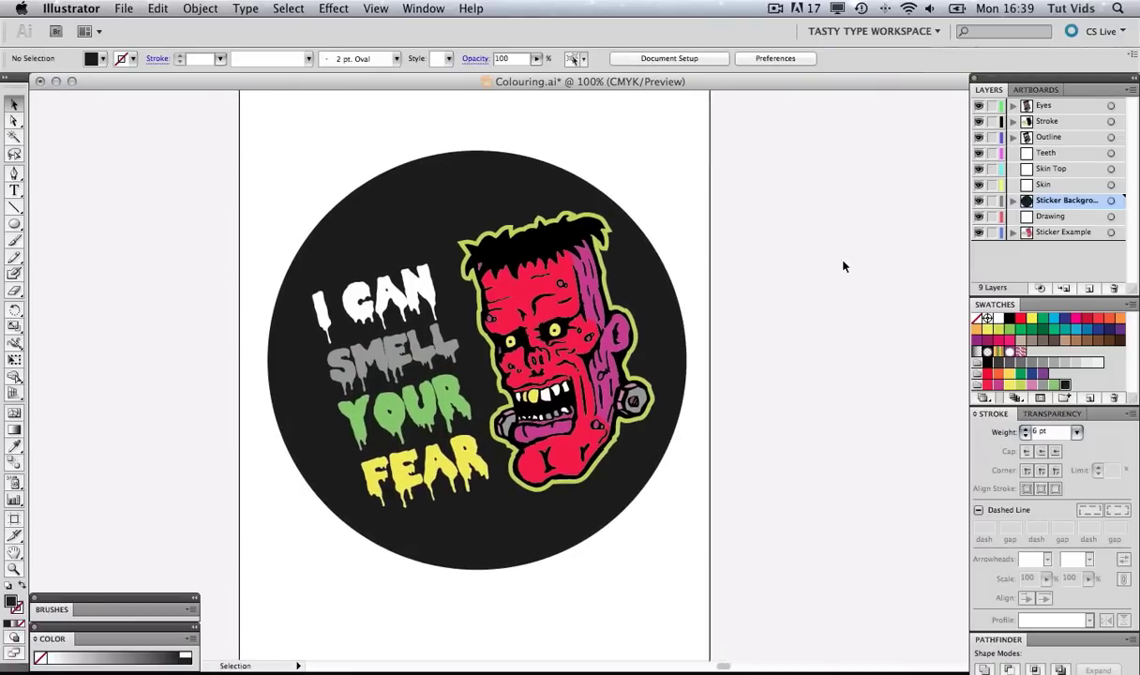